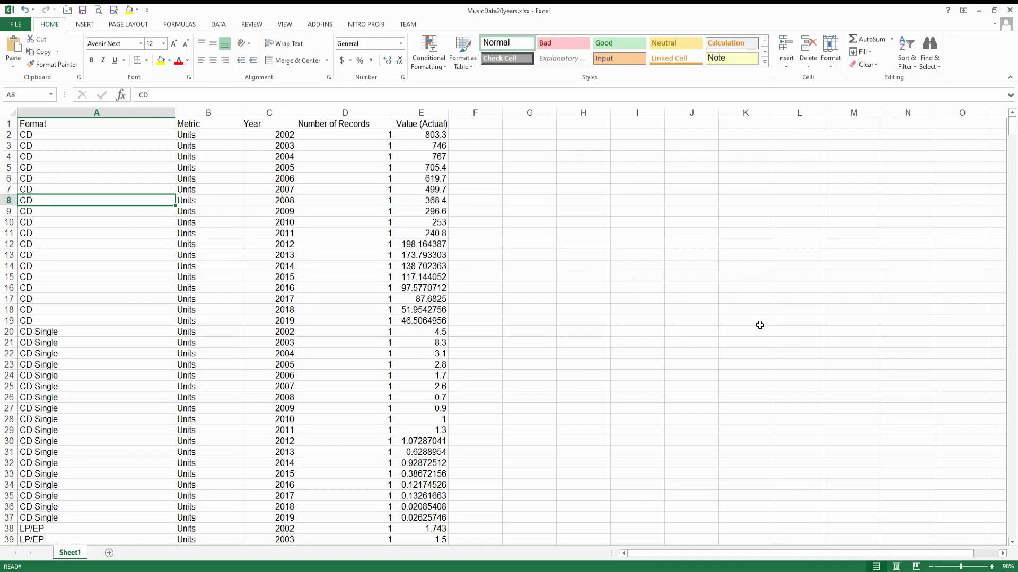
- Connect to the MusicData20years.xlsx workbook and go to Sheet 1
mouse_move(1015, 134)
left_mouse_down()
mouse_move(1004, 223)
mouse_move(1009, 125)
left_mouse_up()
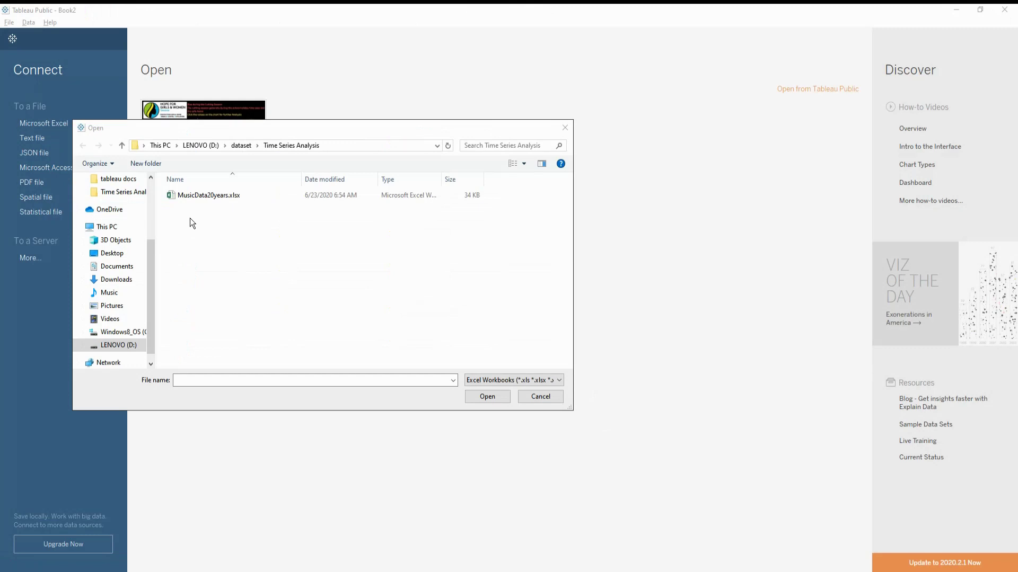
left_click(211, 197)
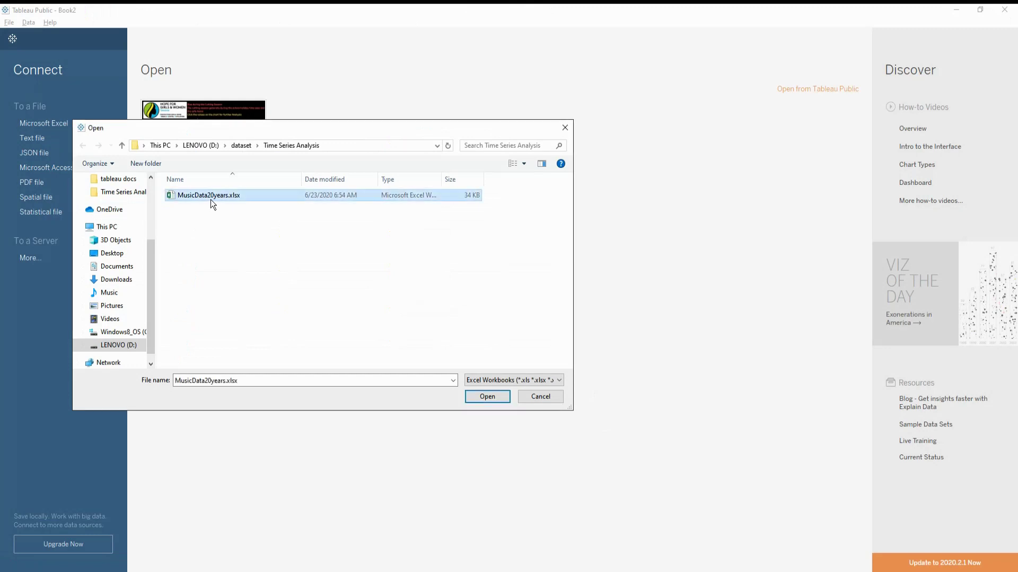
left_click(487, 396)
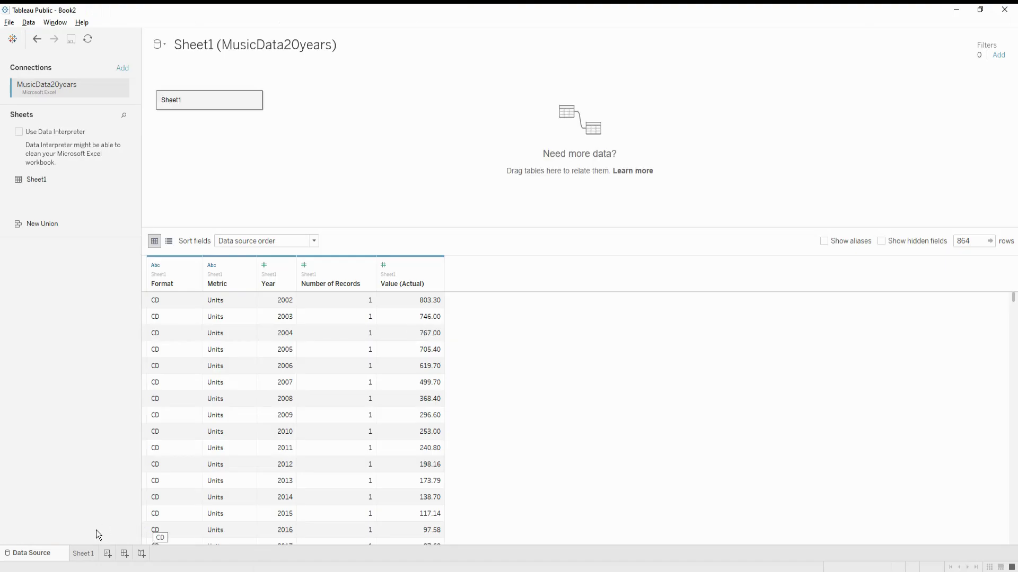
left_click(83, 554)
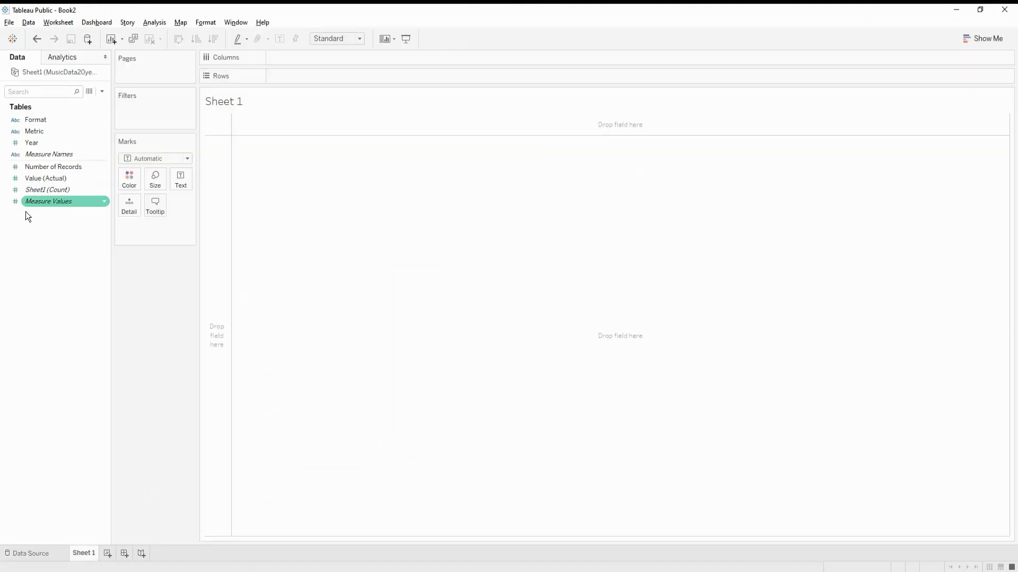
- Change Year's data type to Date and place it on Columns for years 2002–2019
left_click(103, 144)
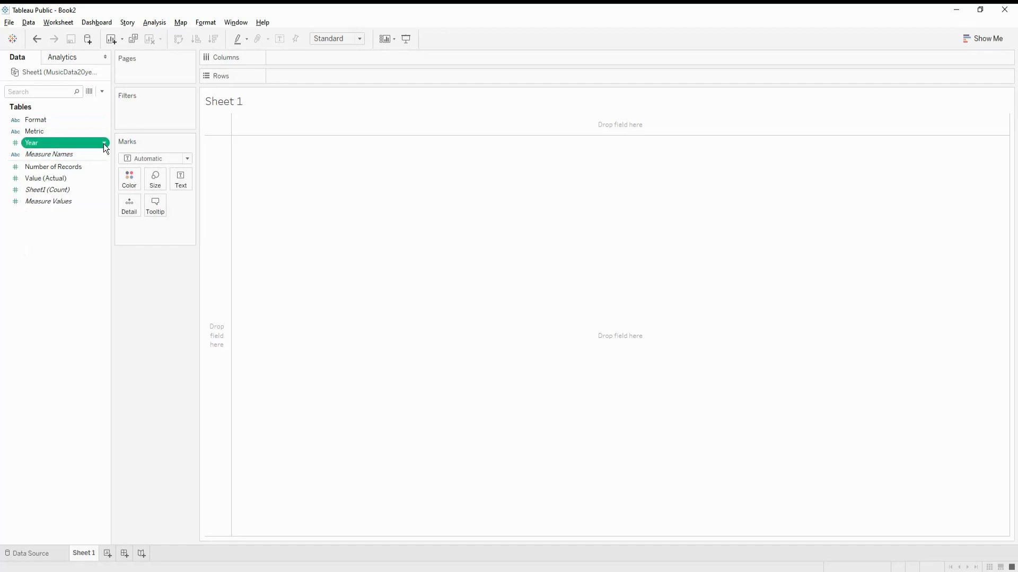
left_click(103, 144)
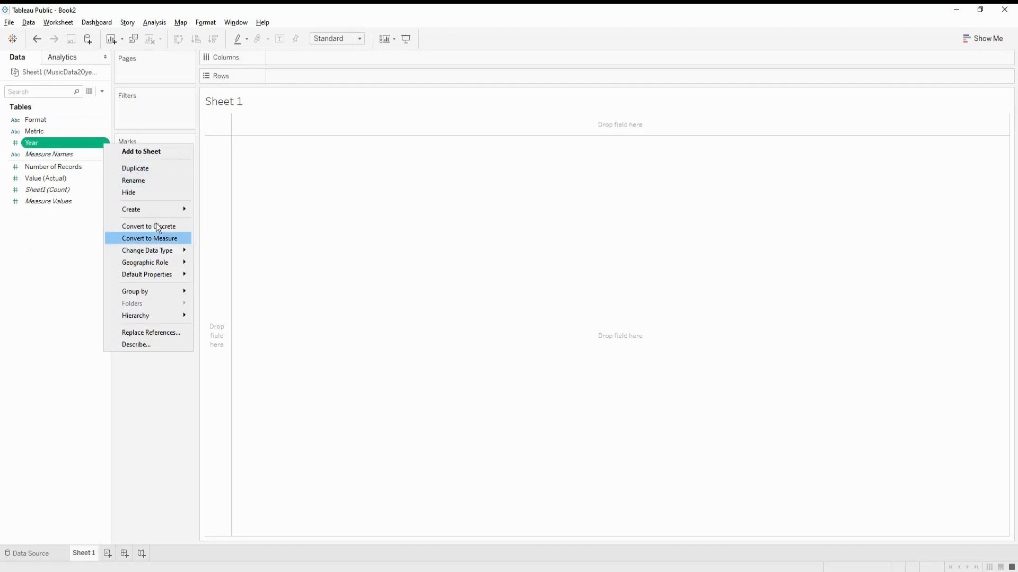
mouse_move(155, 252)
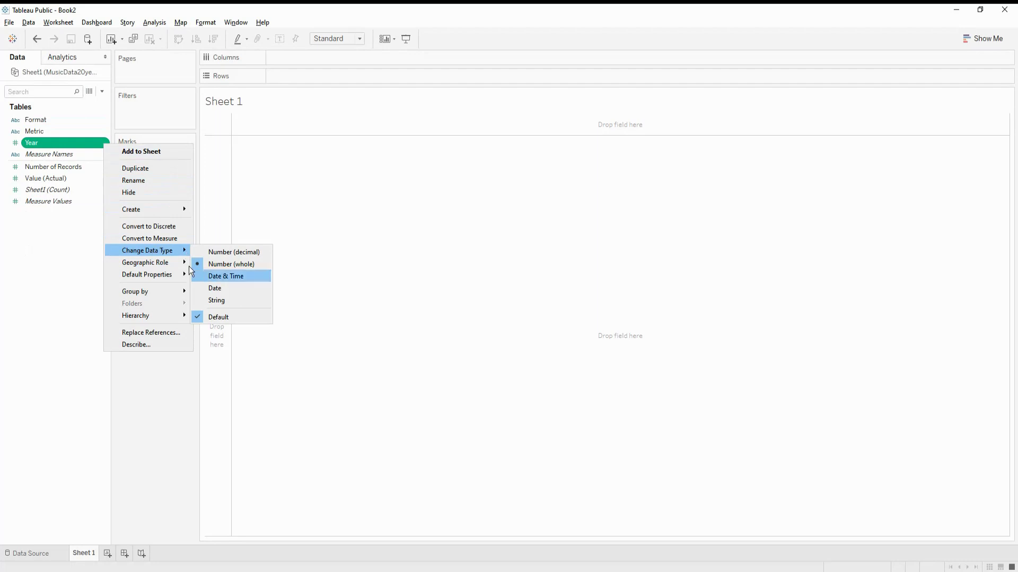
left_click(200, 288)
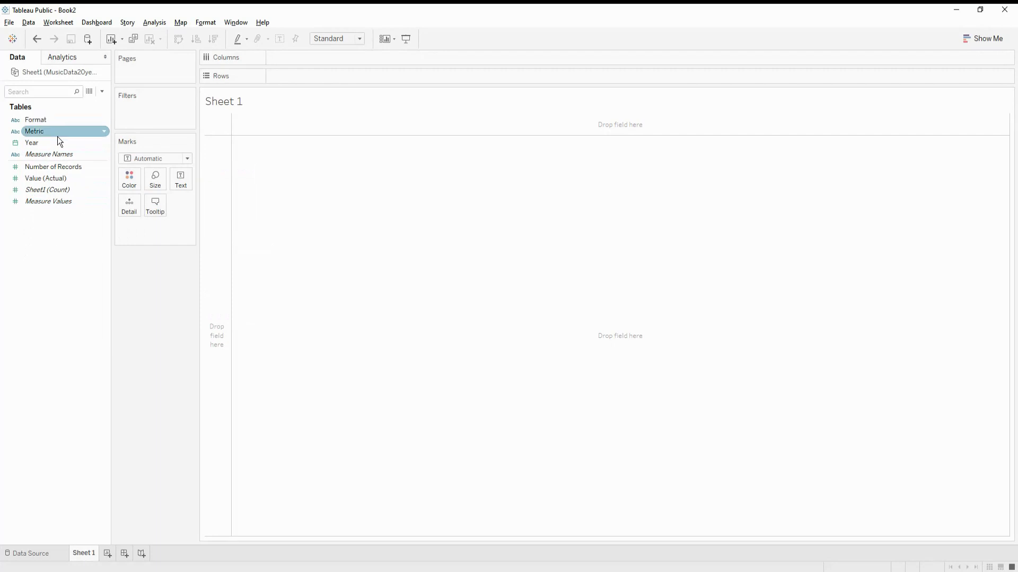
left_click_drag(57, 150, 310, 64)
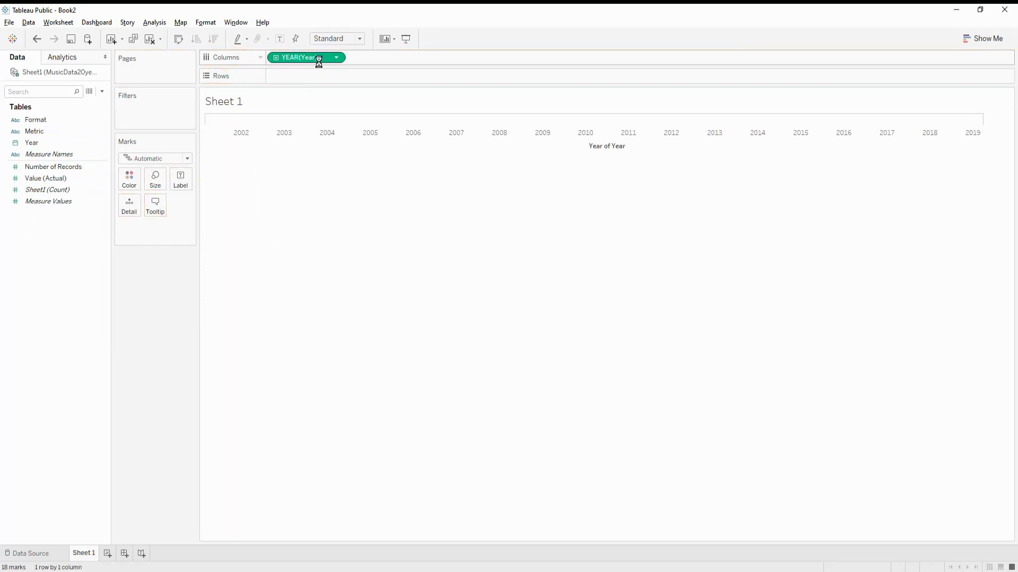
- Make YEAR(Year) a discrete year and plot SUM(Value (Actual)) on Rows as a yearly line
left_click(337, 58)
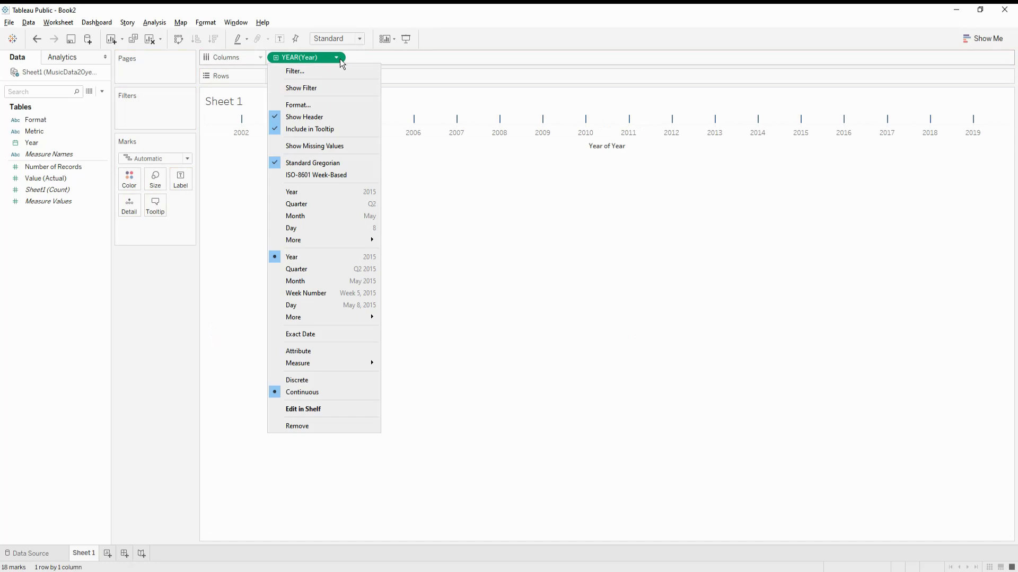
left_click(337, 195)
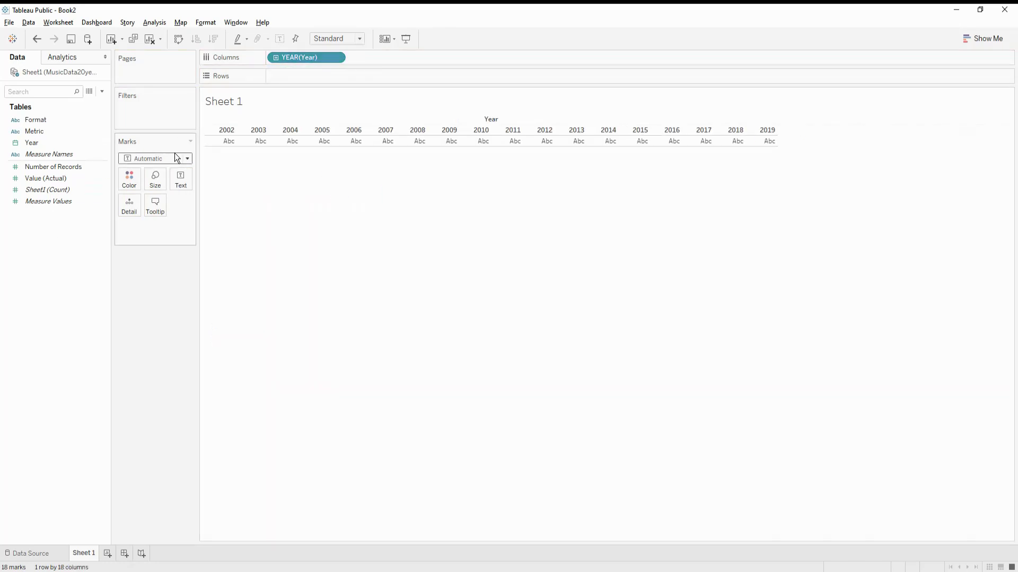
left_click(74, 181)
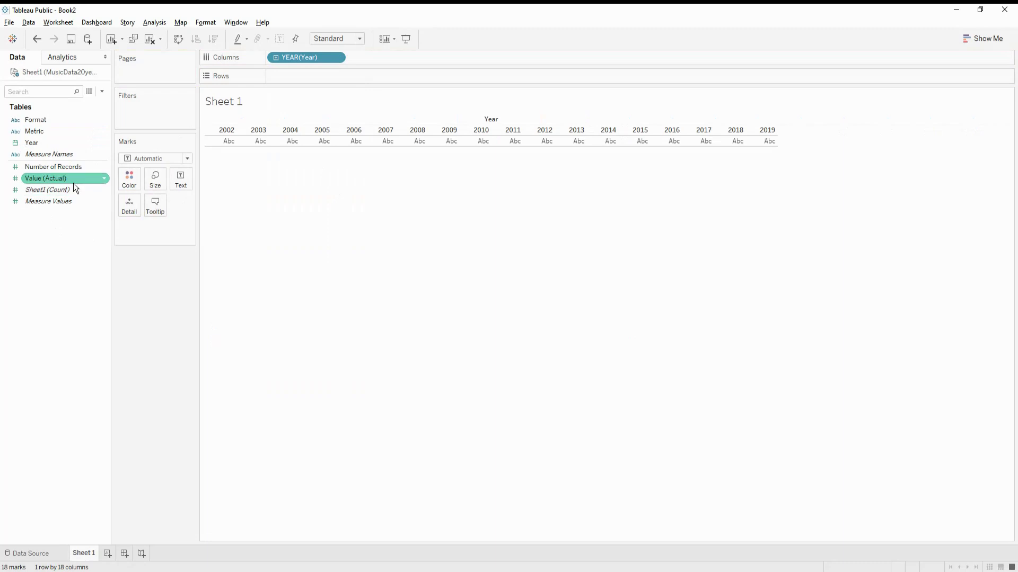
left_click_drag(76, 186, 360, 83)
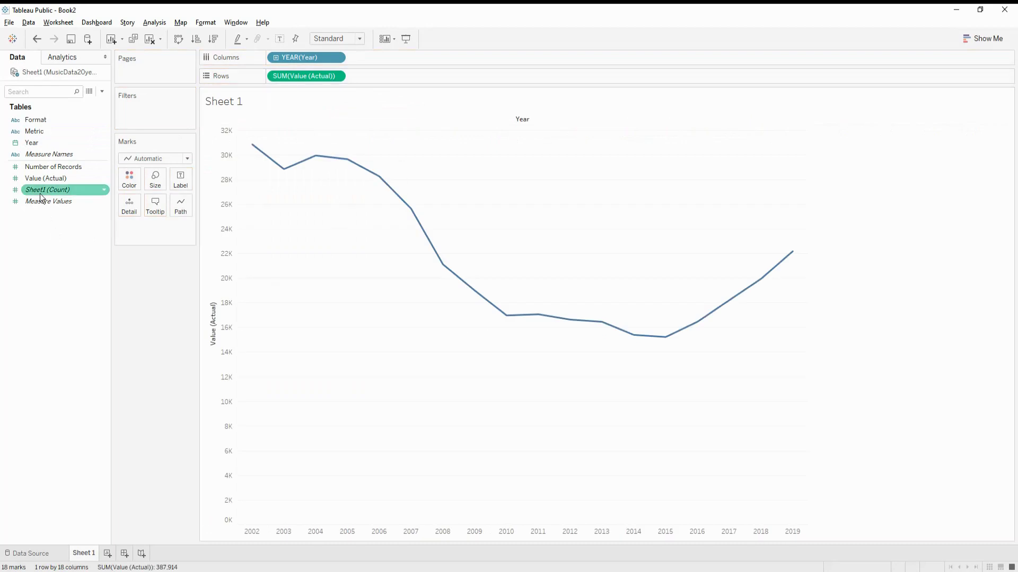
left_click(31, 121)
left_click_drag(31, 126, 261, 76)
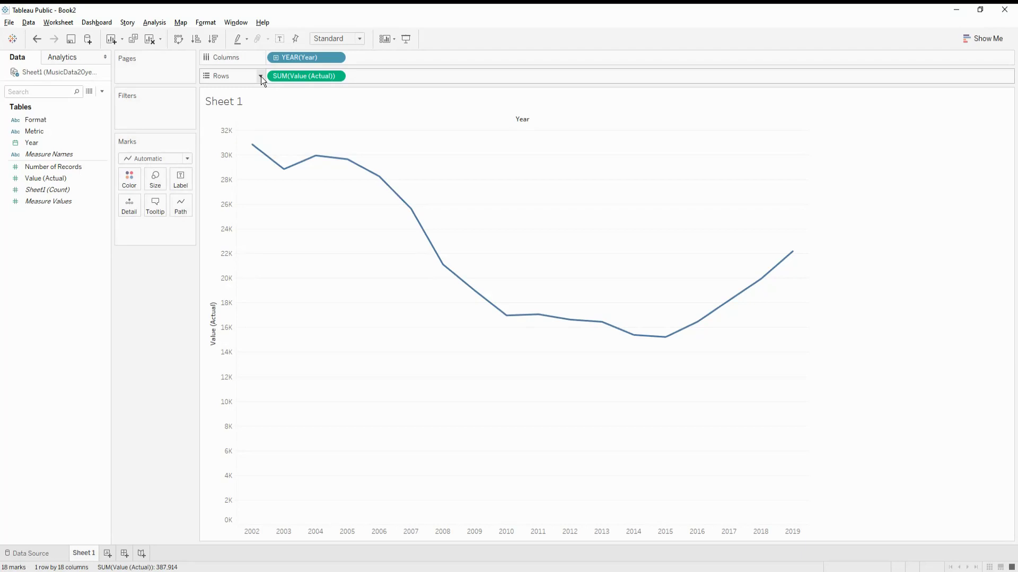
- Put Format on Rows and give each format row an independent value axis range
left_click_drag(37, 120, 266, 77)
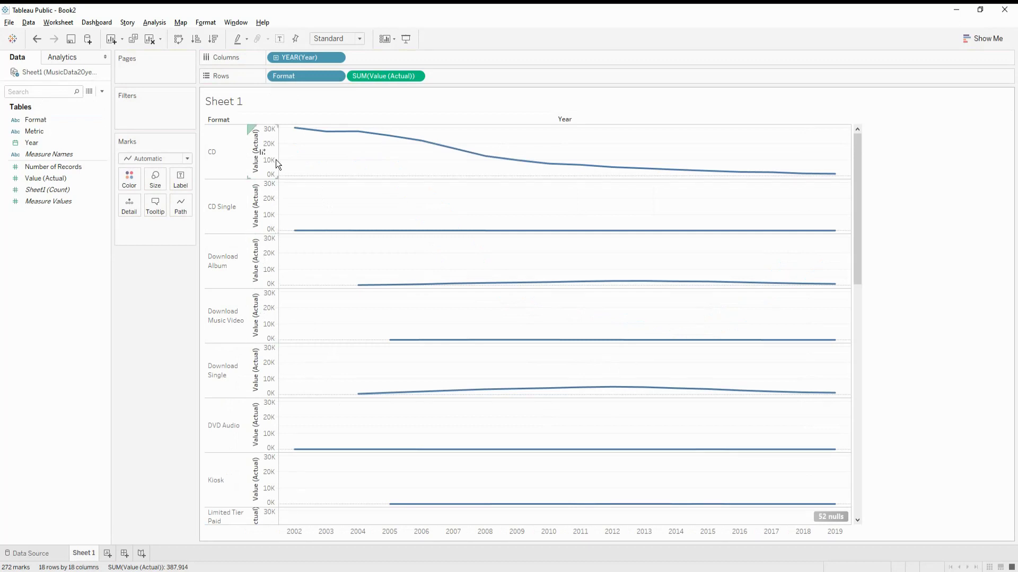
right_click(272, 273)
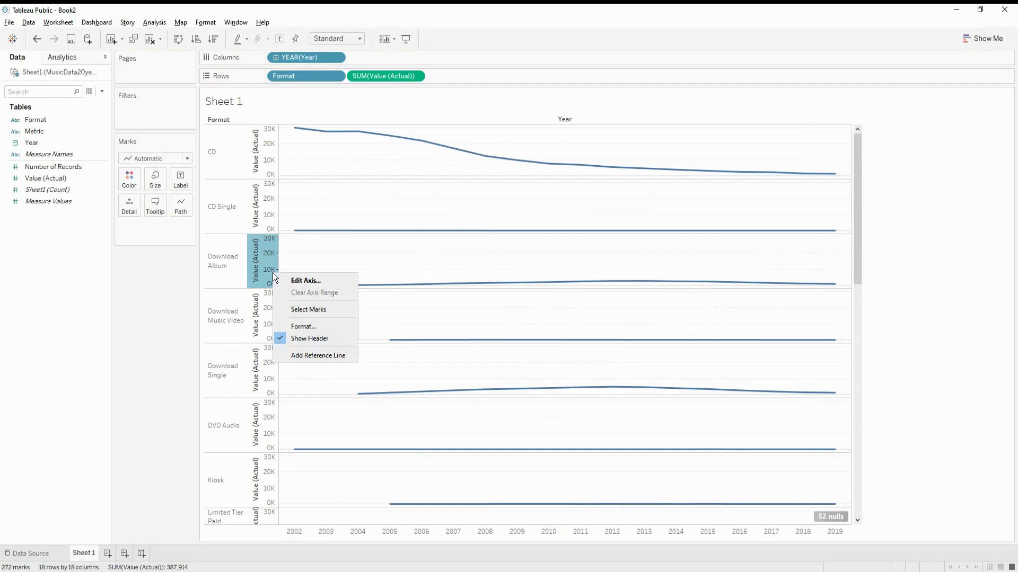
left_click(292, 284)
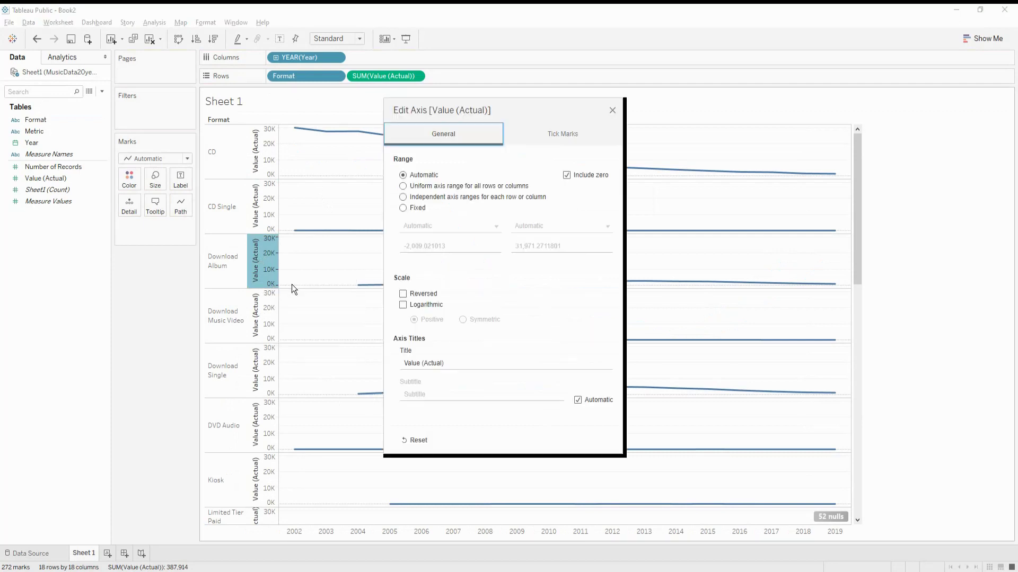
left_click(424, 199)
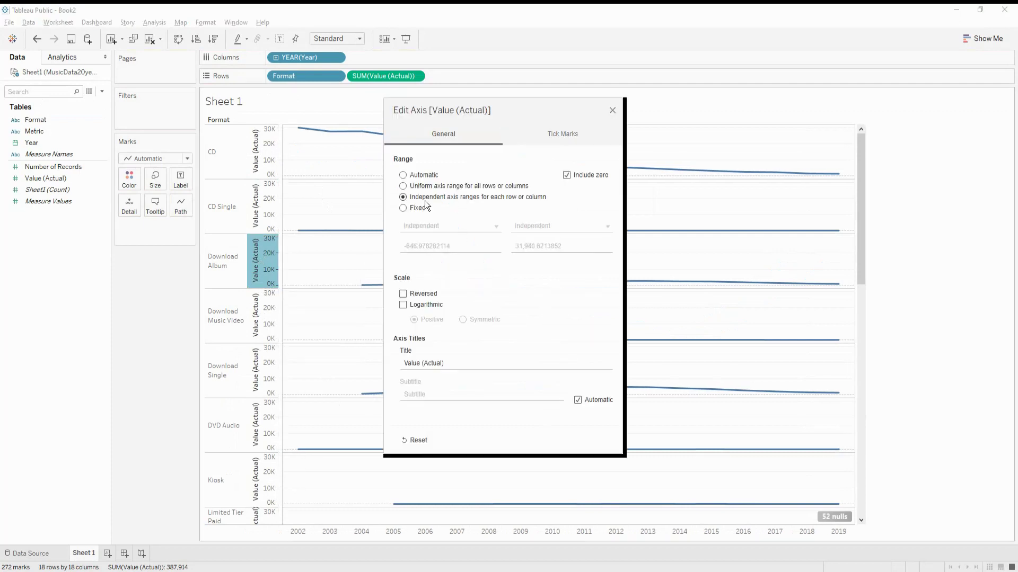
left_click(613, 111)
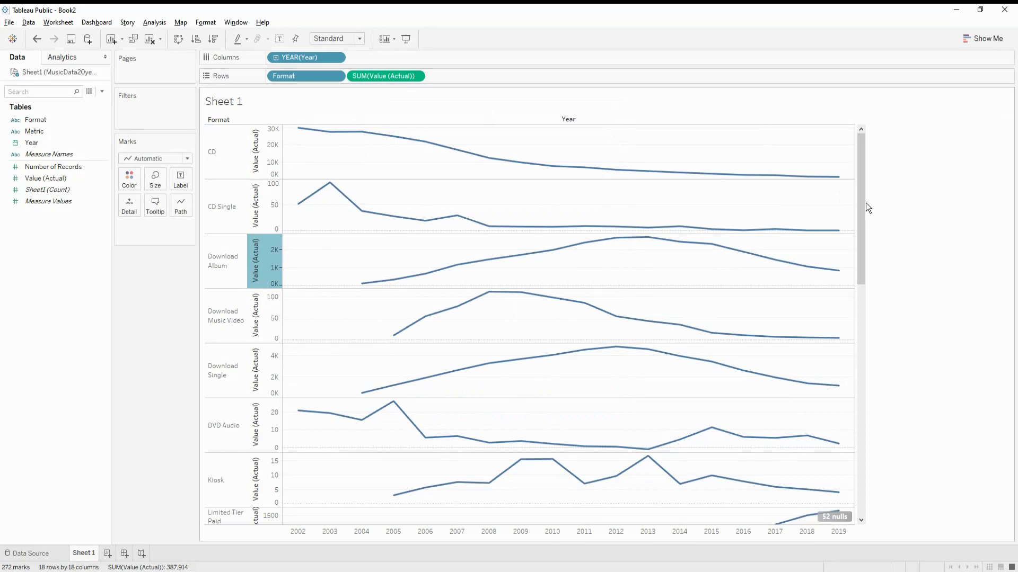
- Create calculated field 'Last Value' as IF LAST()=0 THEN ZN(SUM([Value (Actual)])) END
right_click(89, 281)
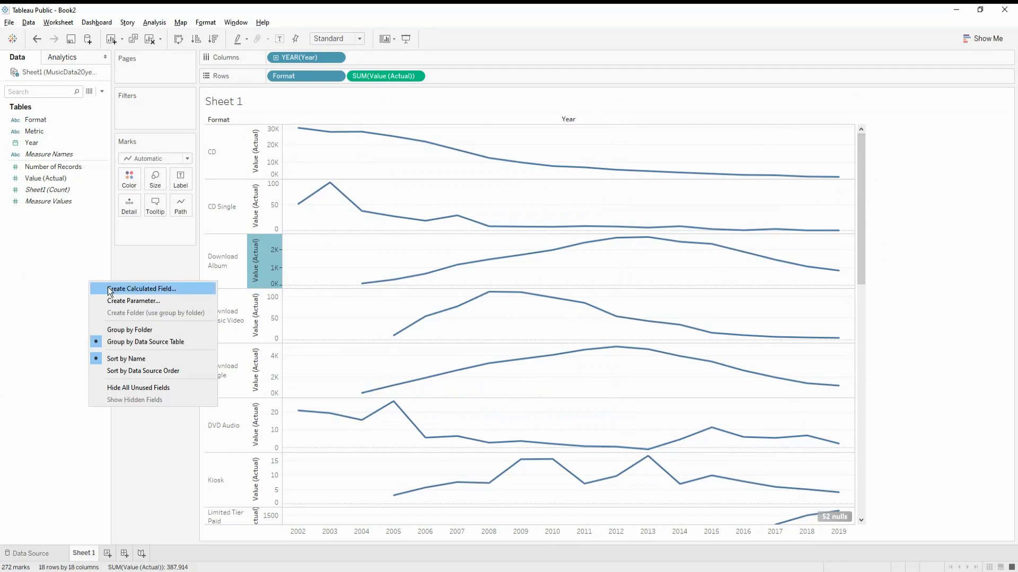
left_click(110, 289)
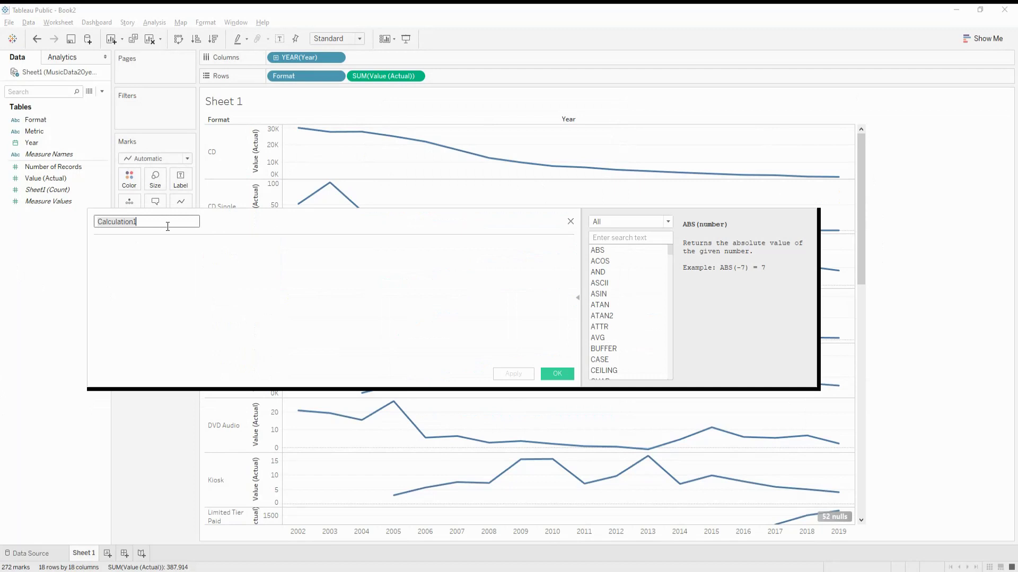
type("Last Value")
left_click(178, 273)
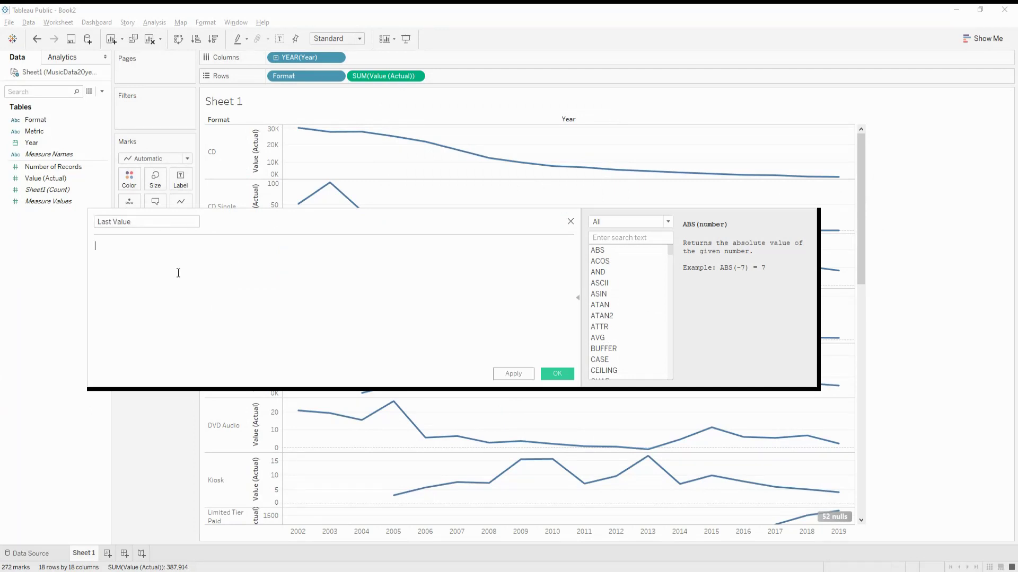
type("If LAST()= 0")
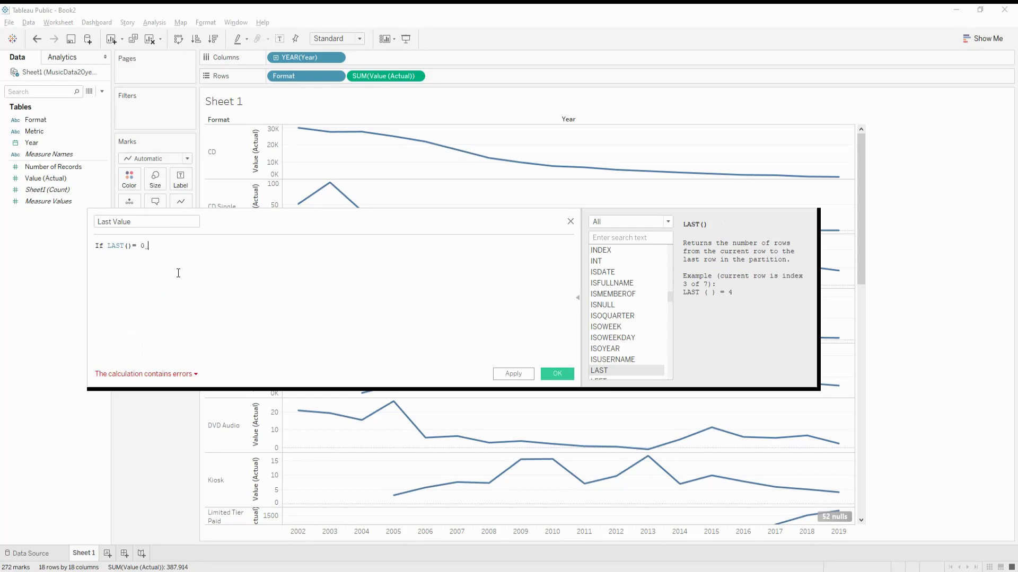
type(" Th")
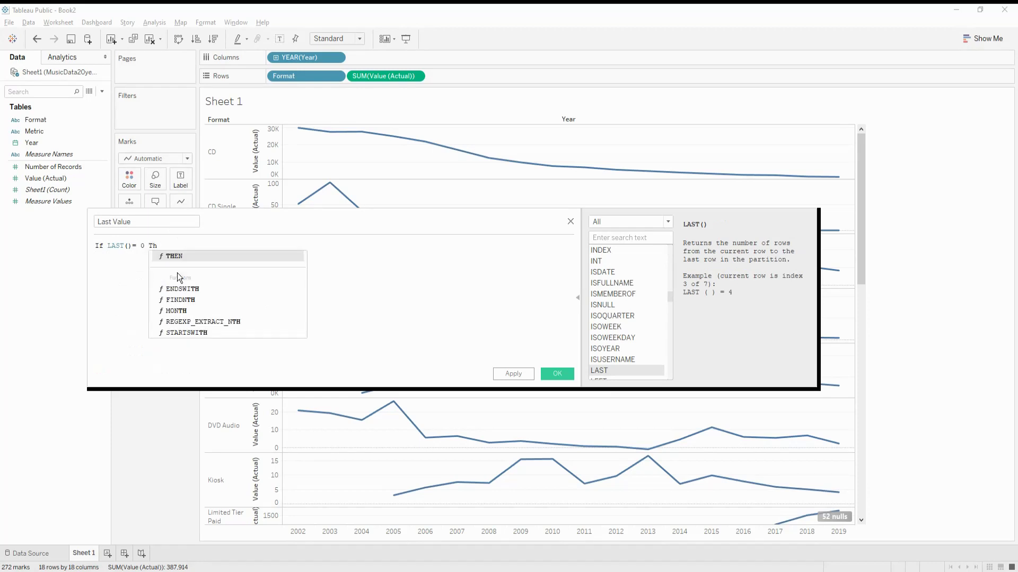
type("en Z")
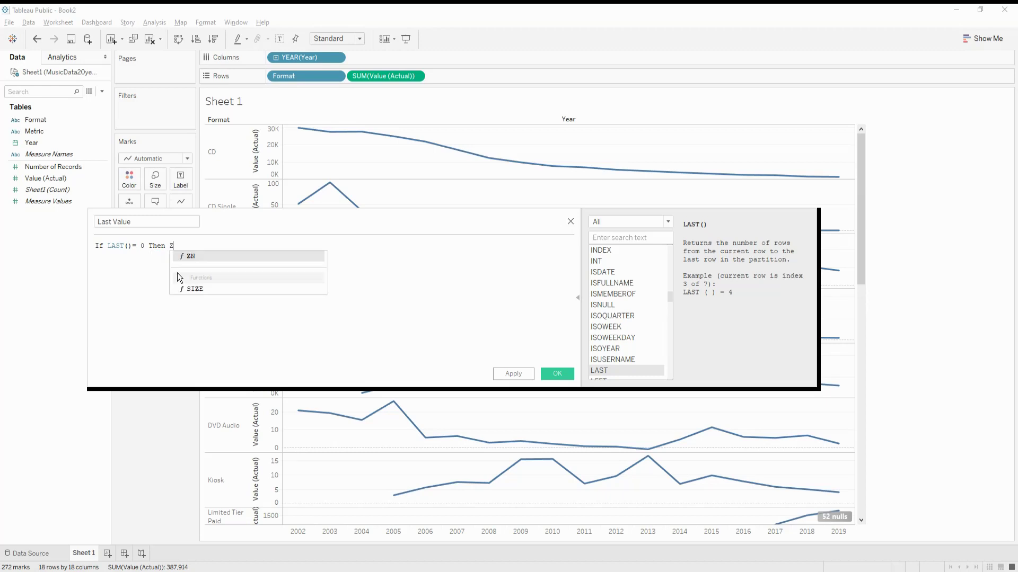
type("n(")
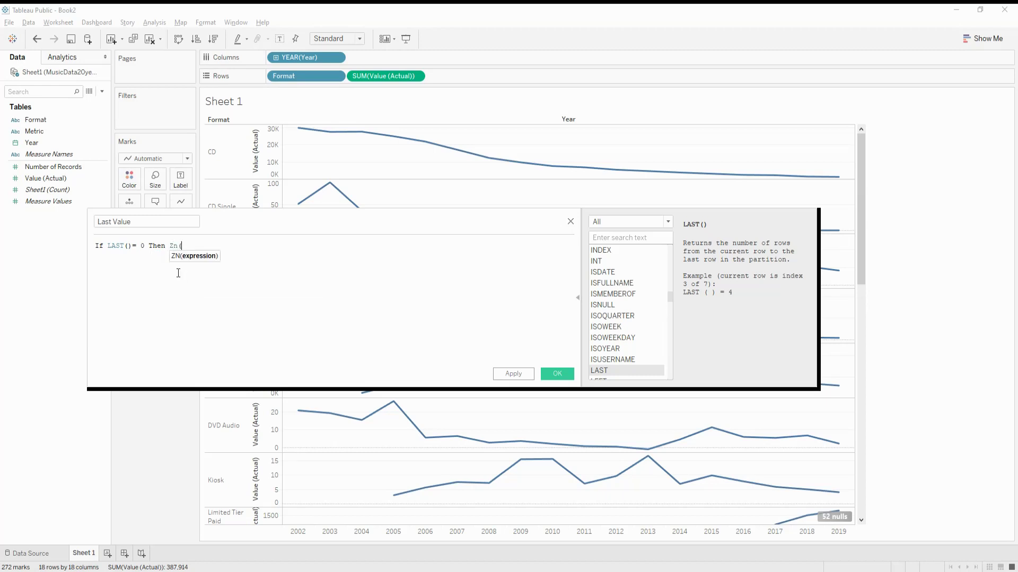
type("sum")
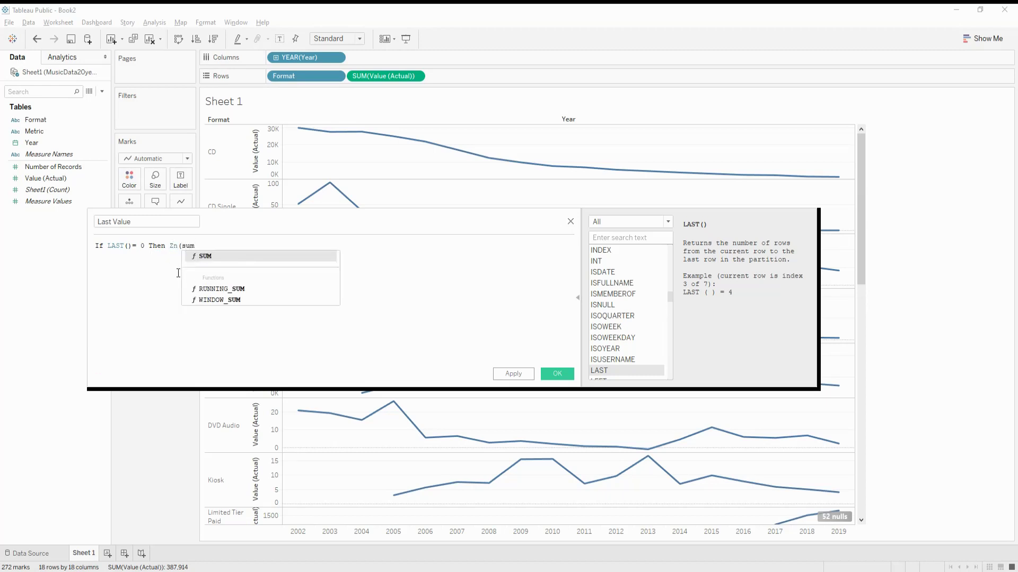
type("(")
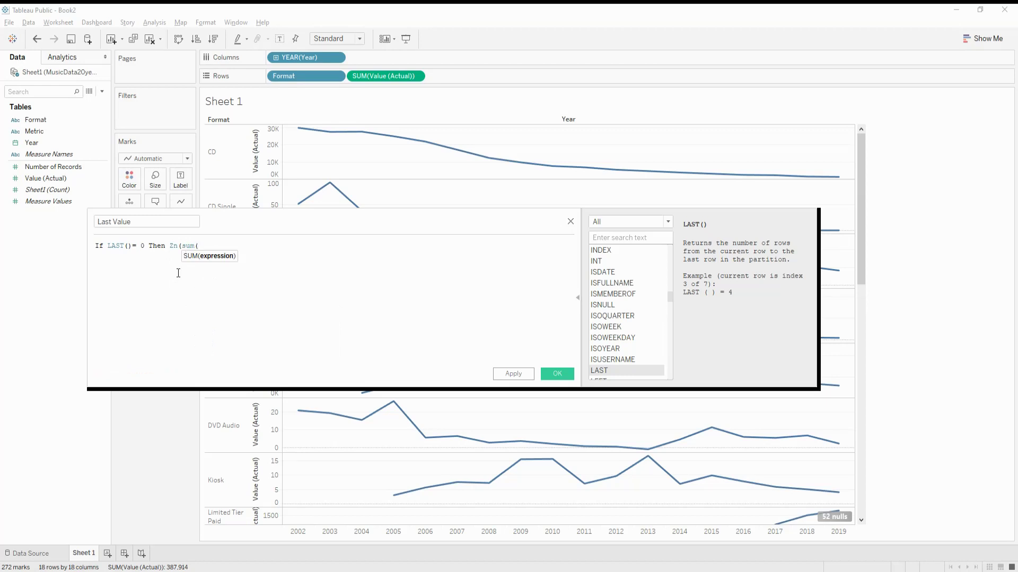
type("v")
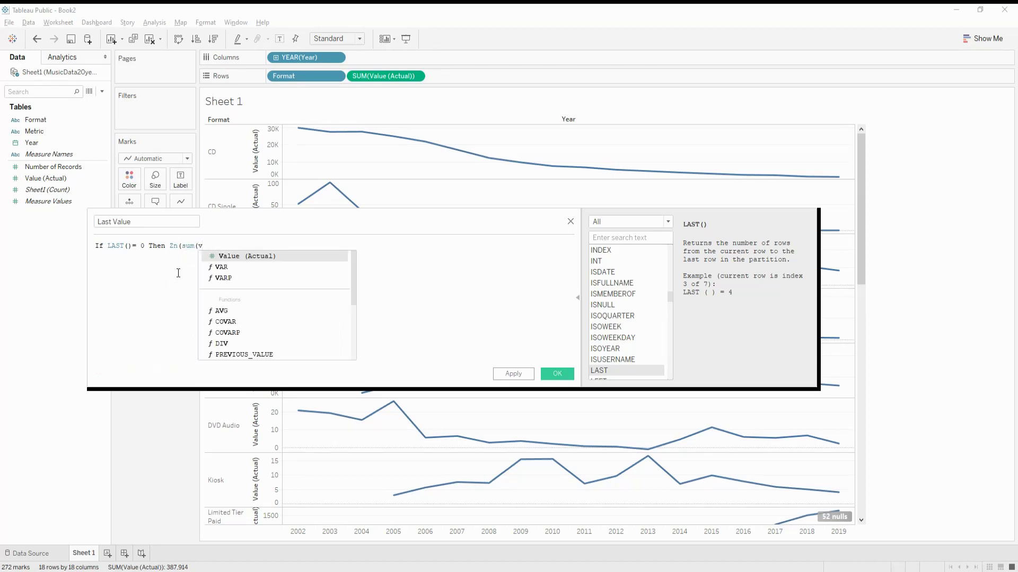
key("Return")
type(")) End")
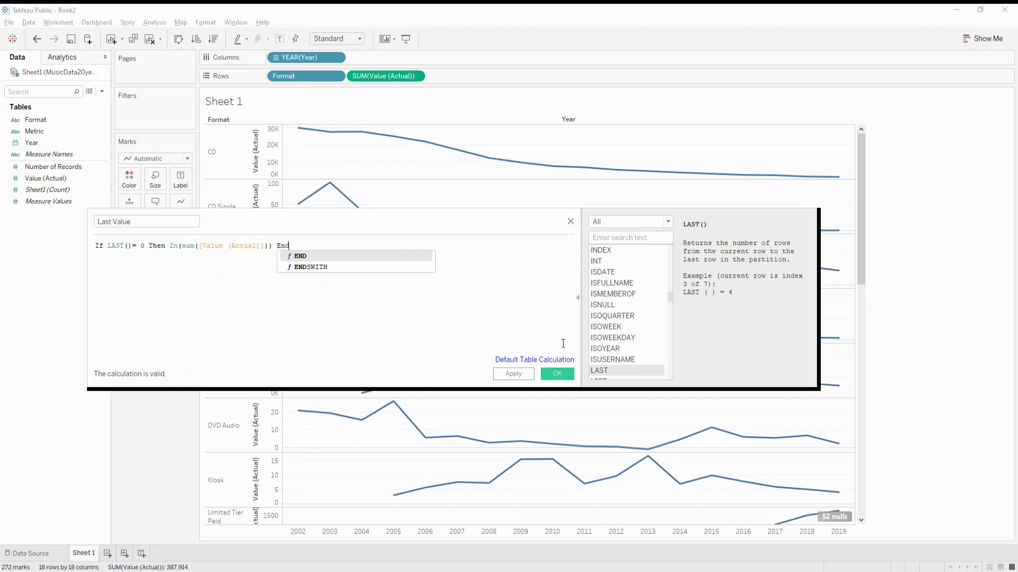
left_click(557, 373)
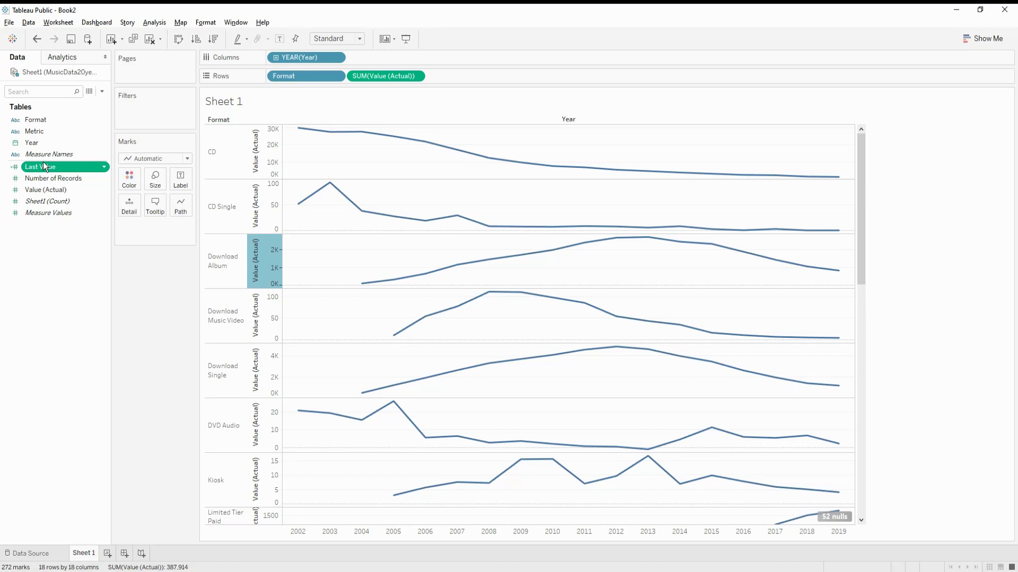
- Add Last Value to Rows as a dual axis synchronized with the Value (Actual) axis
left_click_drag(42, 167, 470, 69)
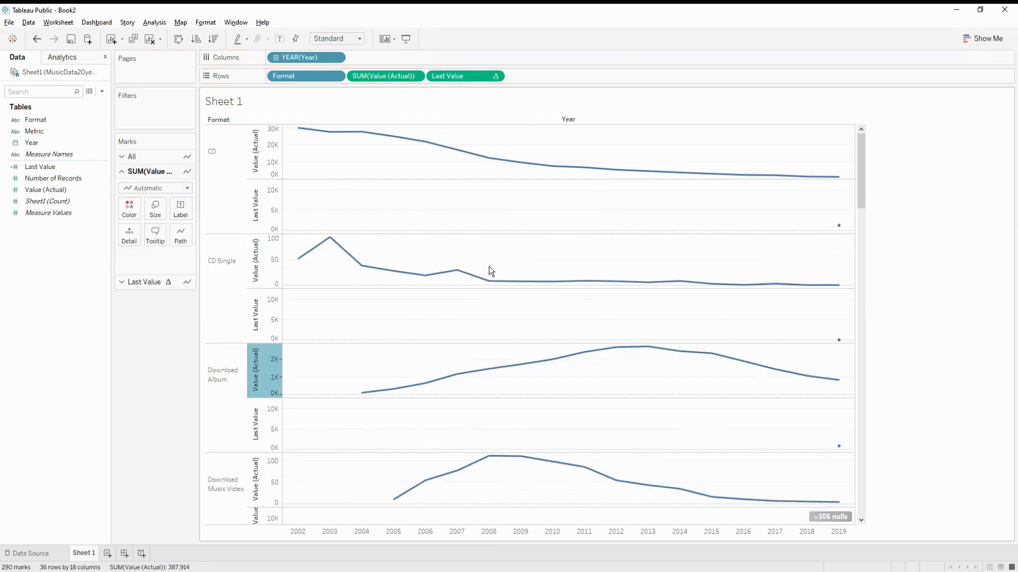
left_click(494, 73)
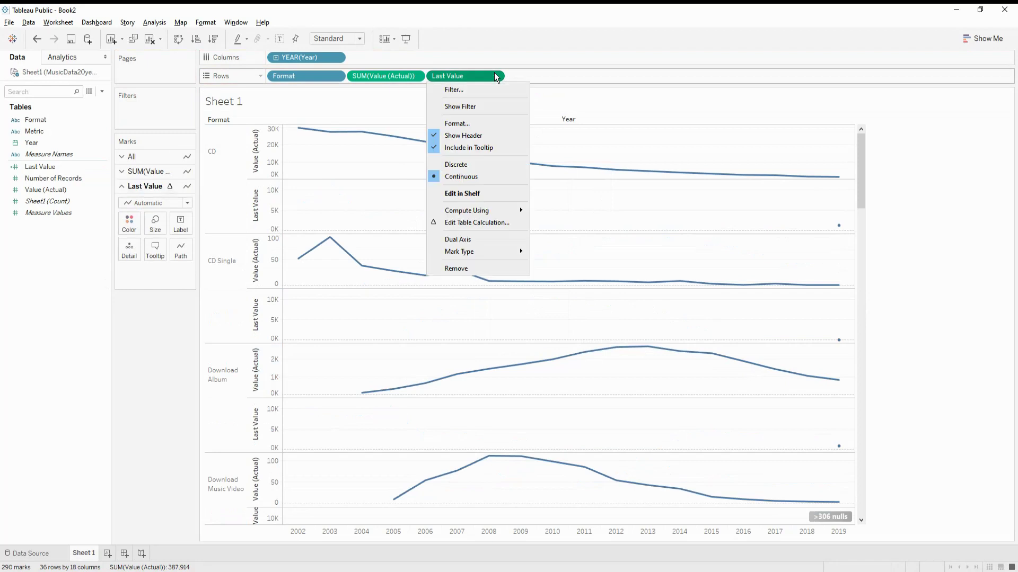
left_click(517, 241)
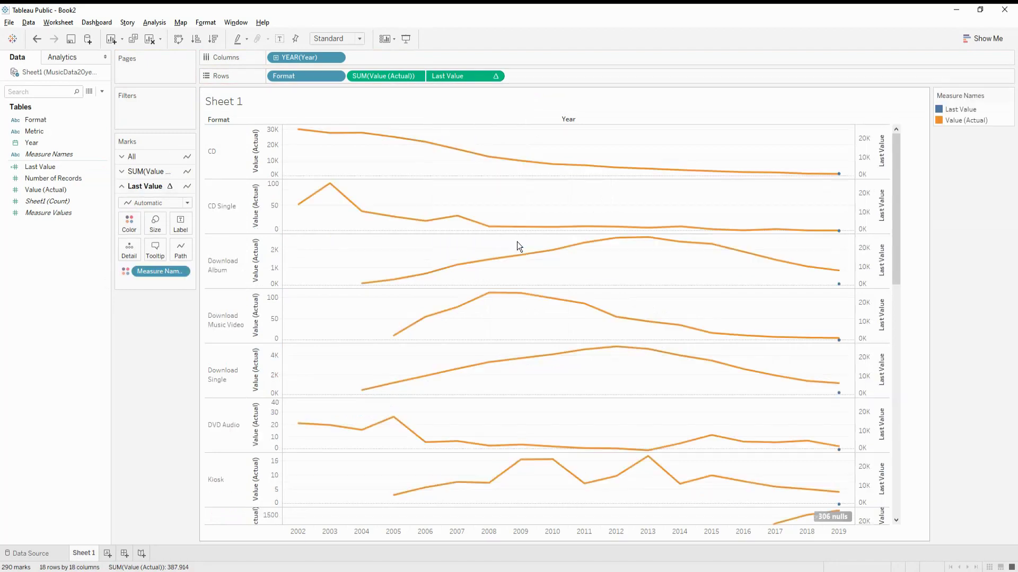
right_click(866, 160)
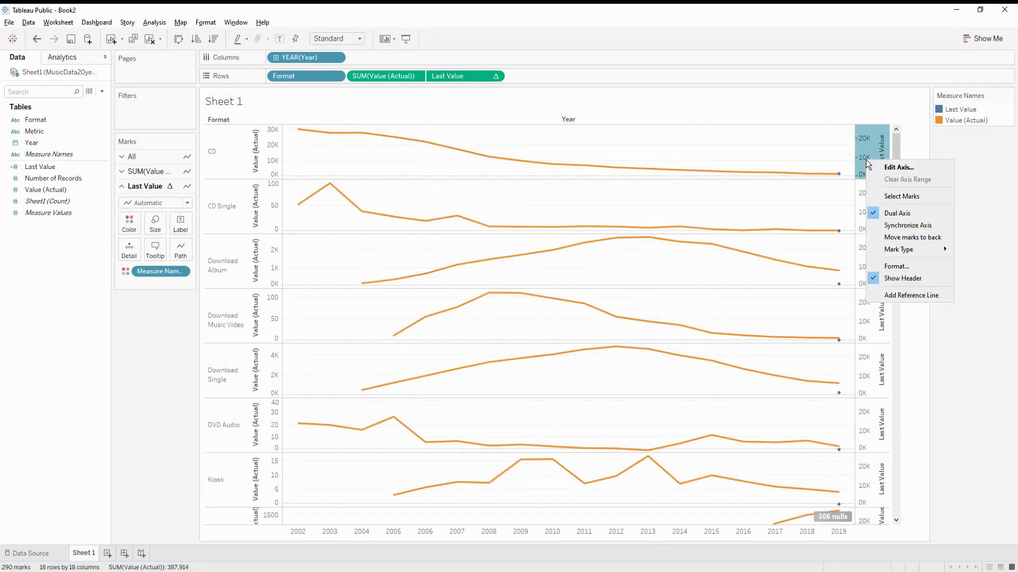
left_click(894, 226)
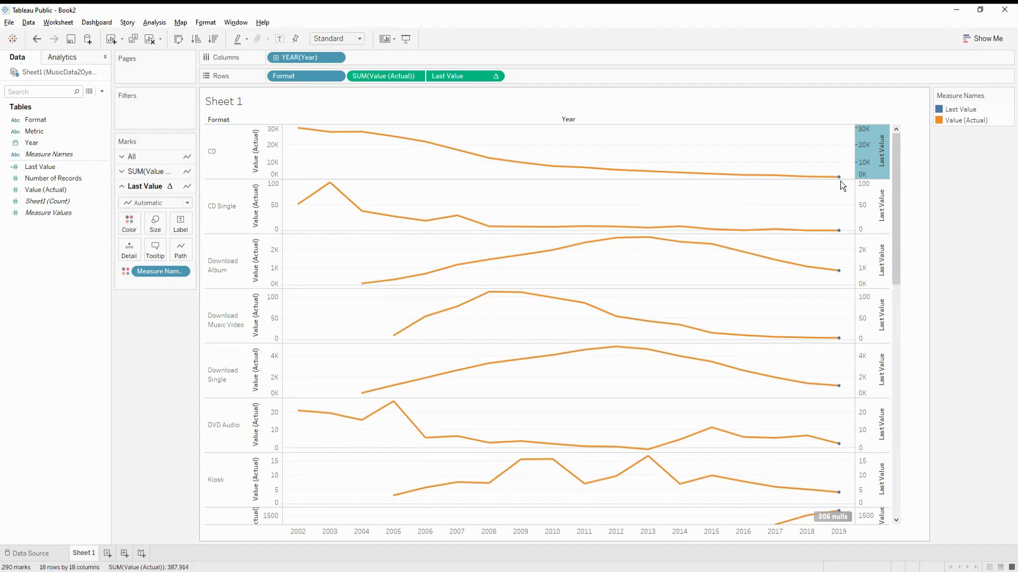
mouse_move(842, 179)
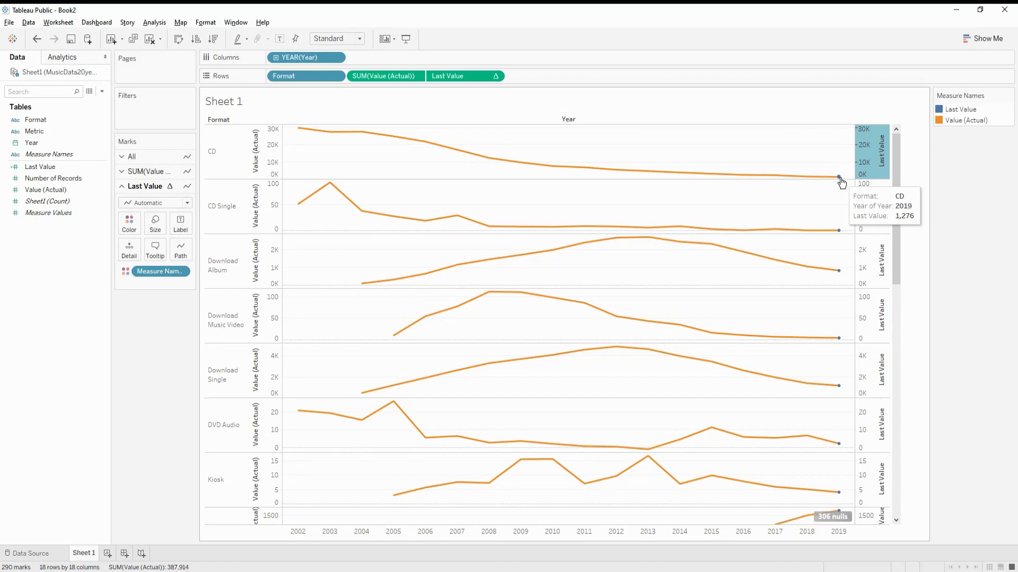
mouse_move(602, 171)
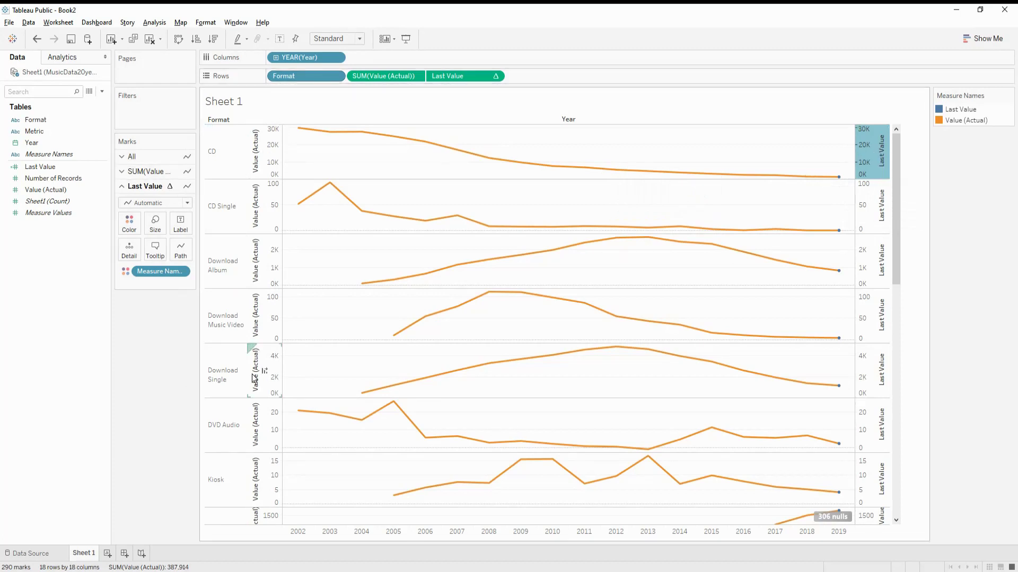
- Hide the headers for the Last Value axis, Value (Actual) axis and Year labels
right_click(871, 247)
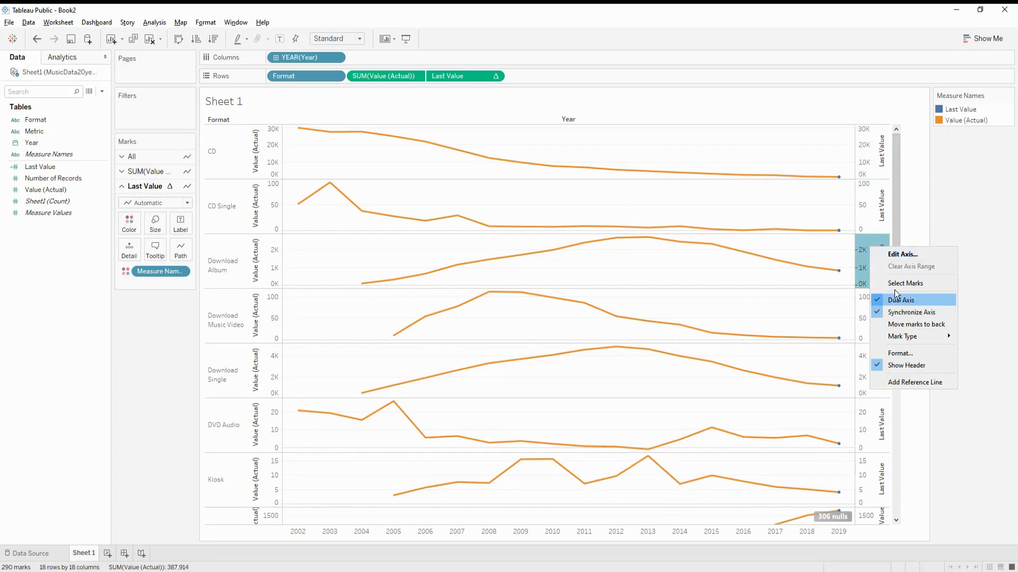
left_click(906, 365)
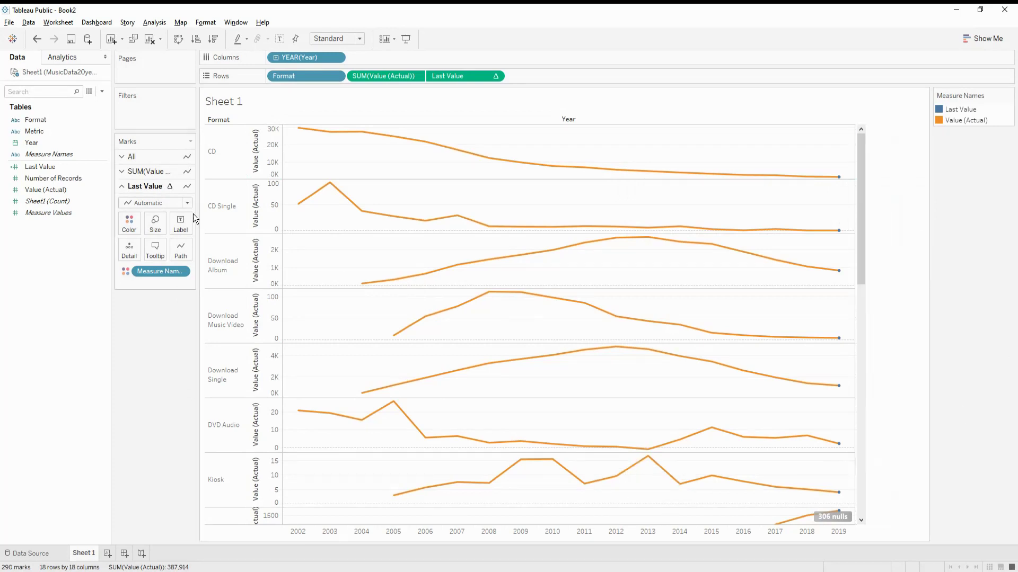
right_click(256, 193)
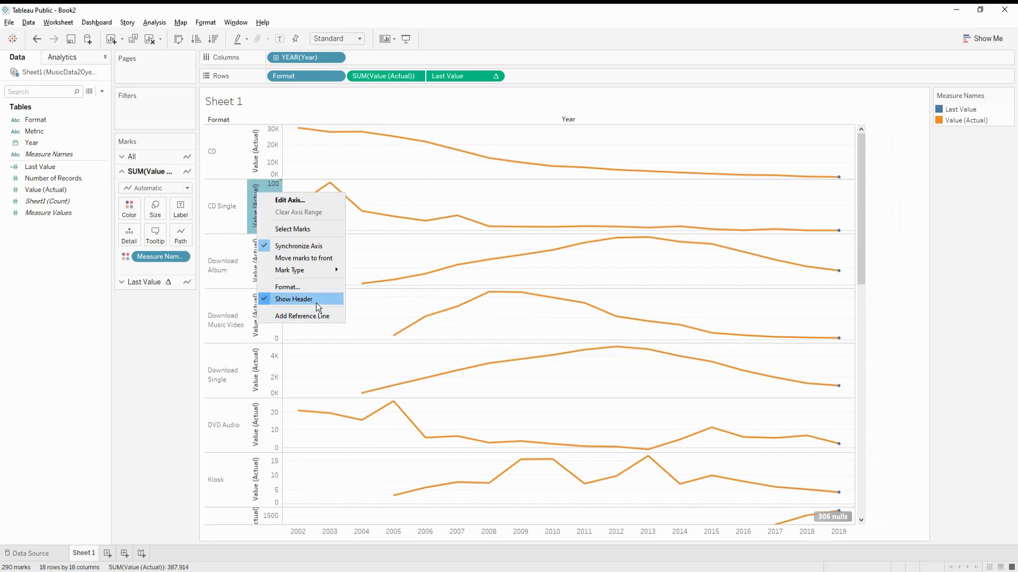
left_click(313, 300)
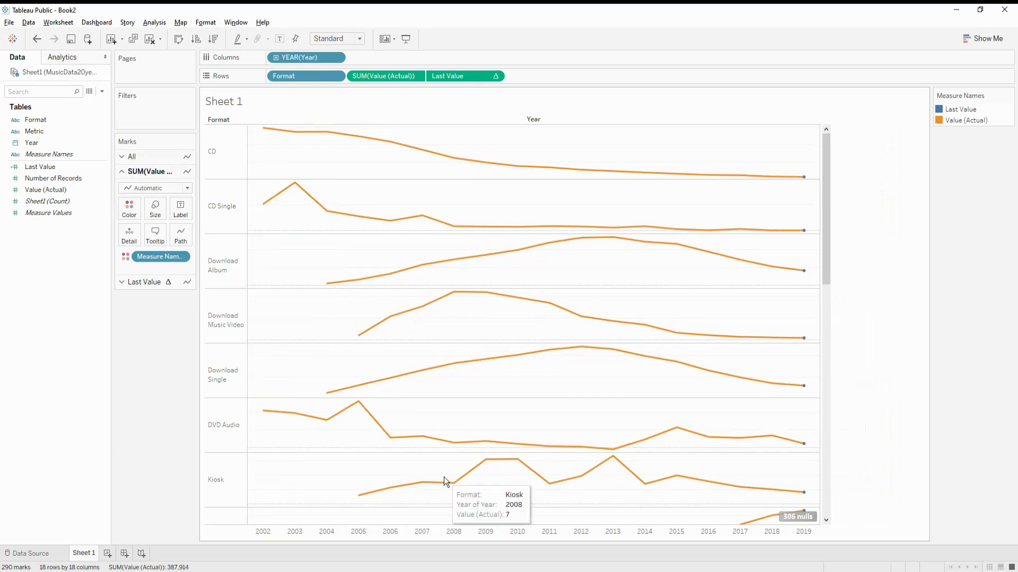
left_click(734, 532)
right_click(734, 532)
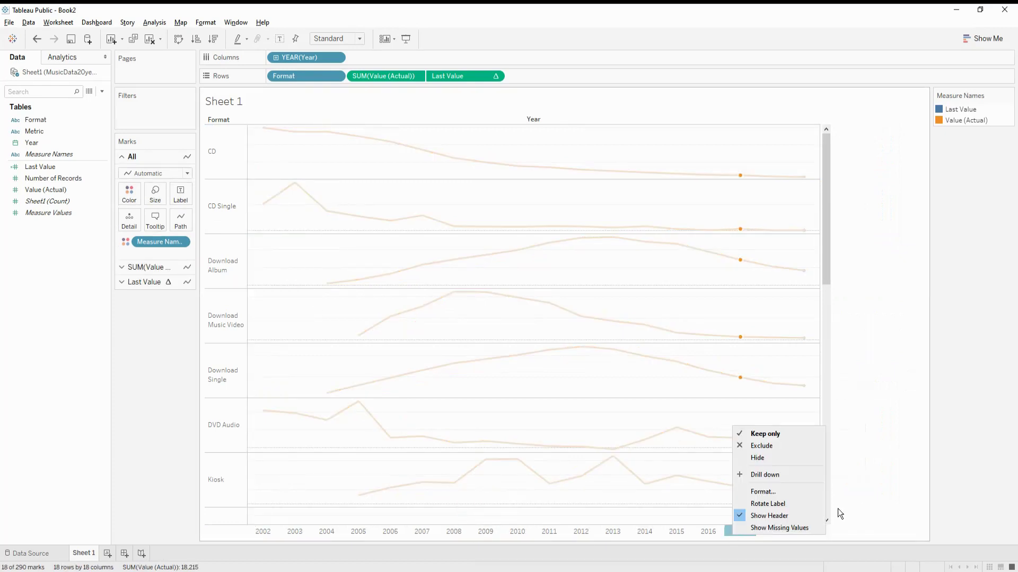
left_click(791, 516)
left_click(873, 383)
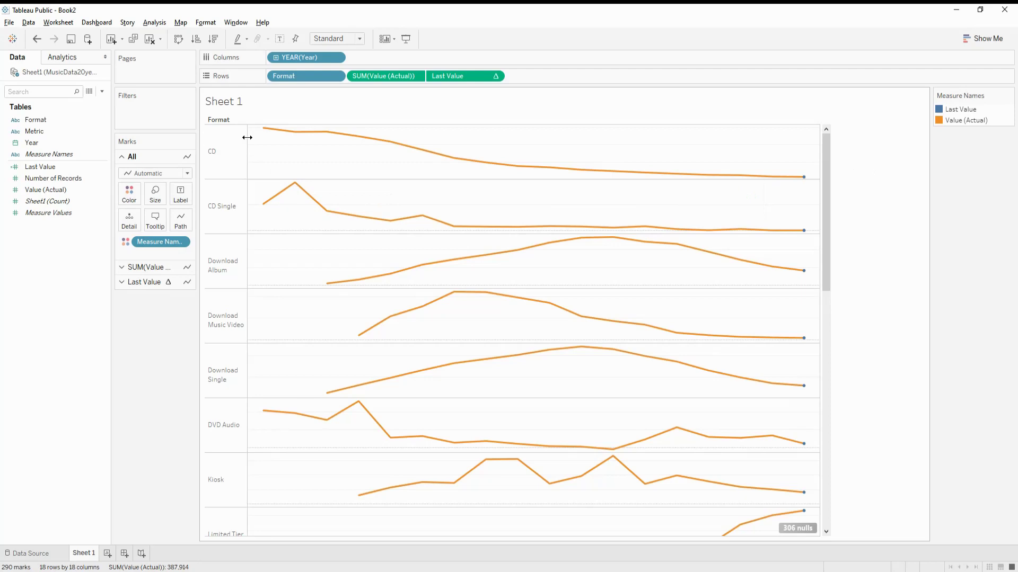
- Replace the sheet title placeholder with bold 'Line Chart'
double_click(237, 100)
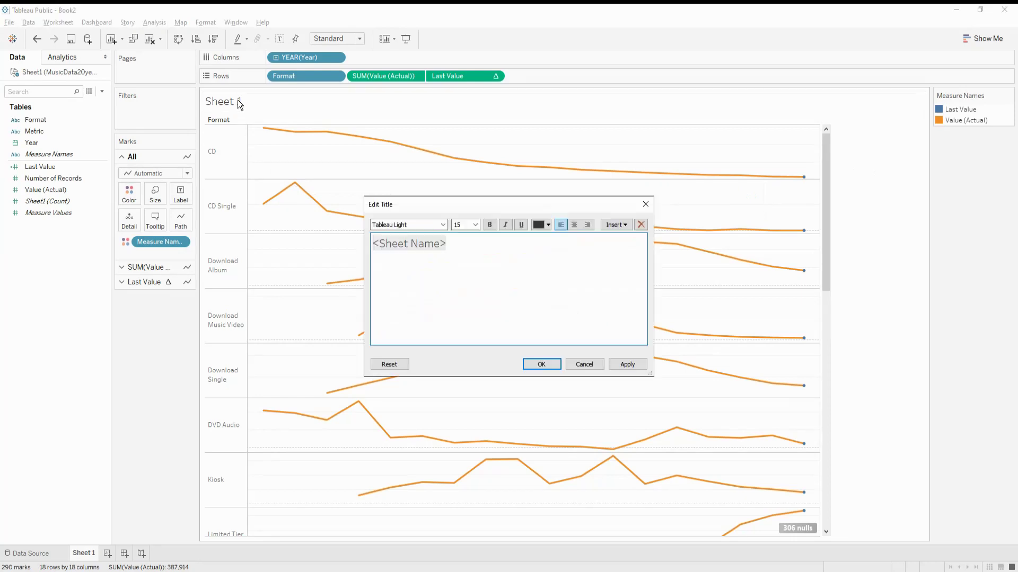
type("line")
key("BackSpace")
key("BackSpace")
key("BackSpace")
key("BackSpace")
type("Line Chart")
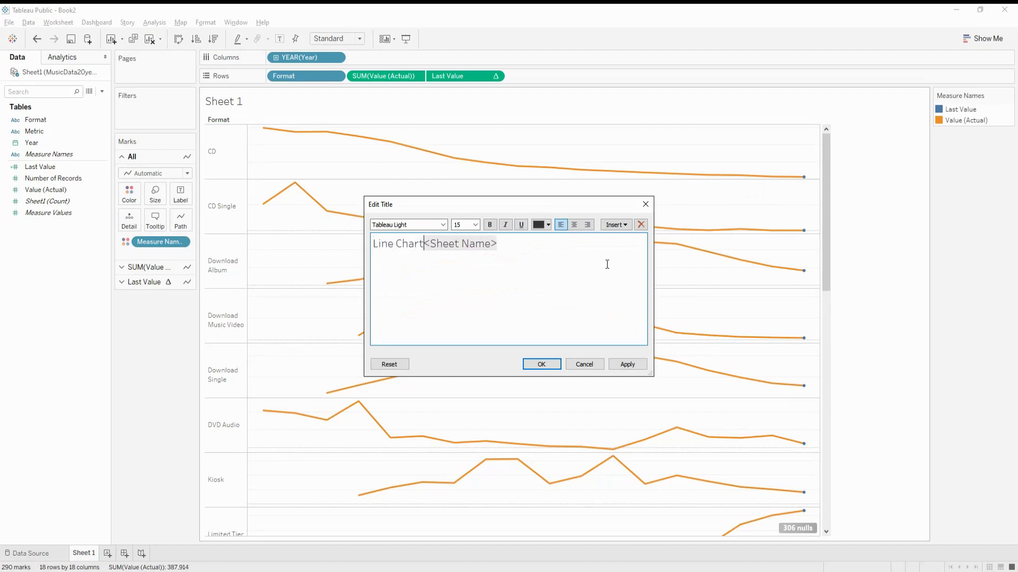
key("shift+Right")
key("shift+Right")
key("shift+Right")
key("shift+Right")
key("shift+Right")
key("shift+Right")
key("shift+Right")
key("shift+Right")
key("shift+Right")
key("shift+Right")
key("shift+Right")
key("shift+Right")
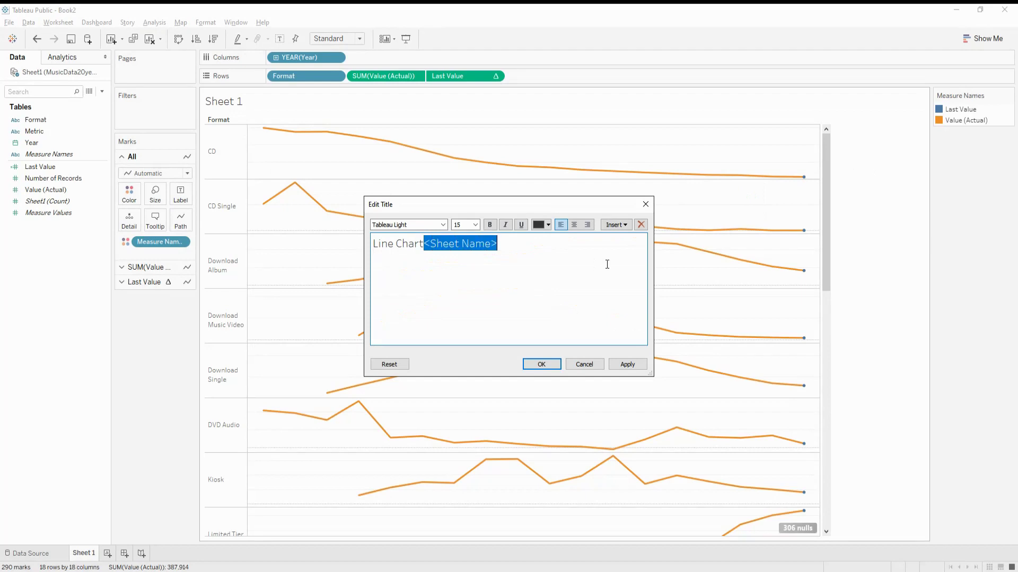
key("Delete")
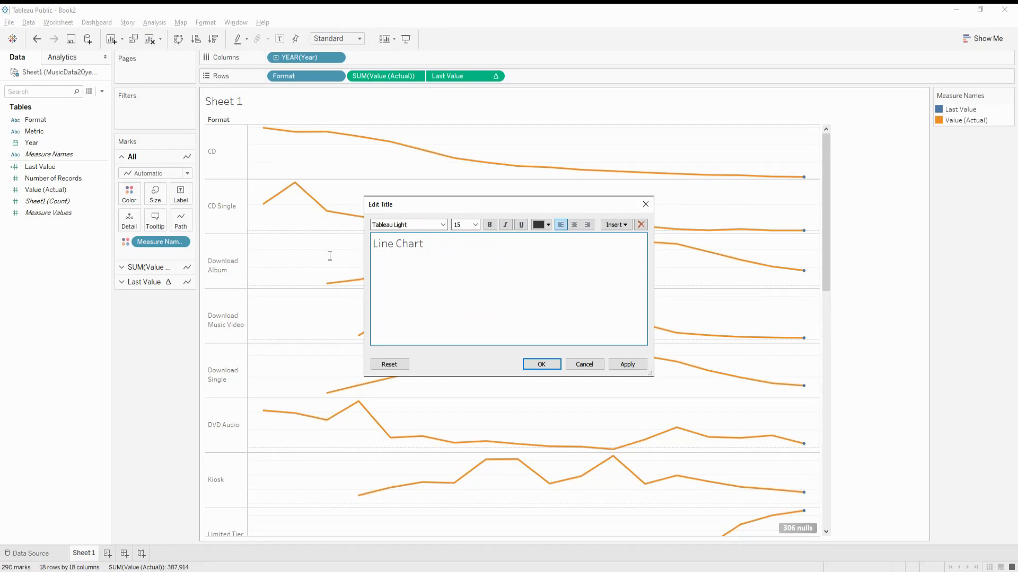
key("ctrl+a")
left_click(490, 225)
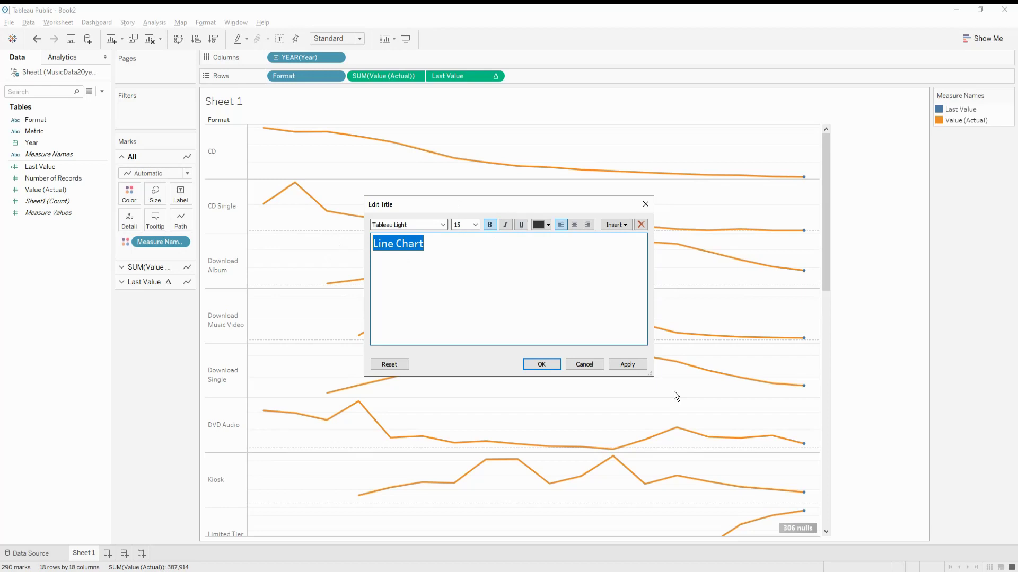
left_click(627, 365)
left_click(541, 364)
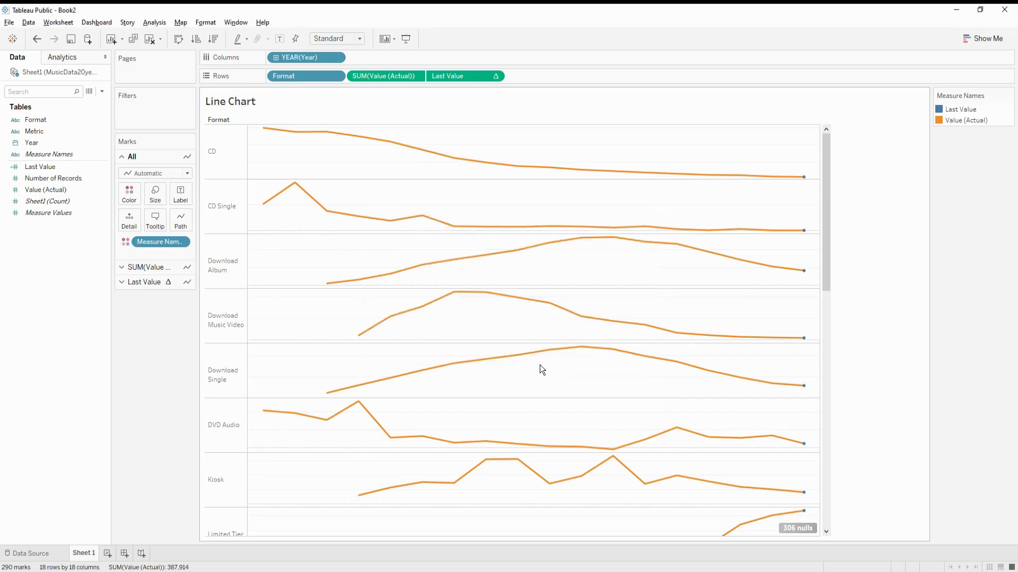
- Rename the Sheet 1 tab to 'Line Chart'
double_click(86, 554)
type("Line")
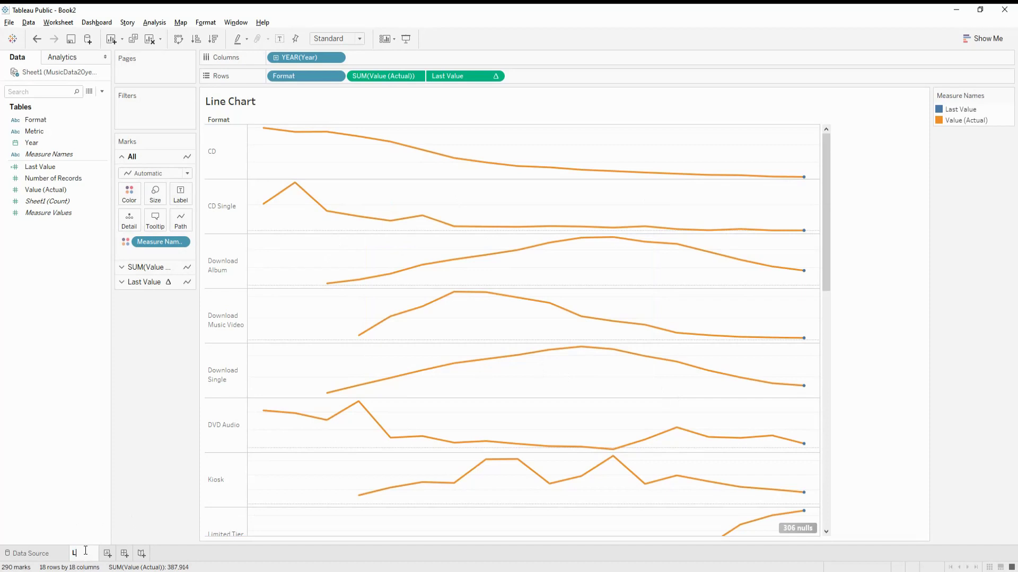
type(" Chart")
key("Return")
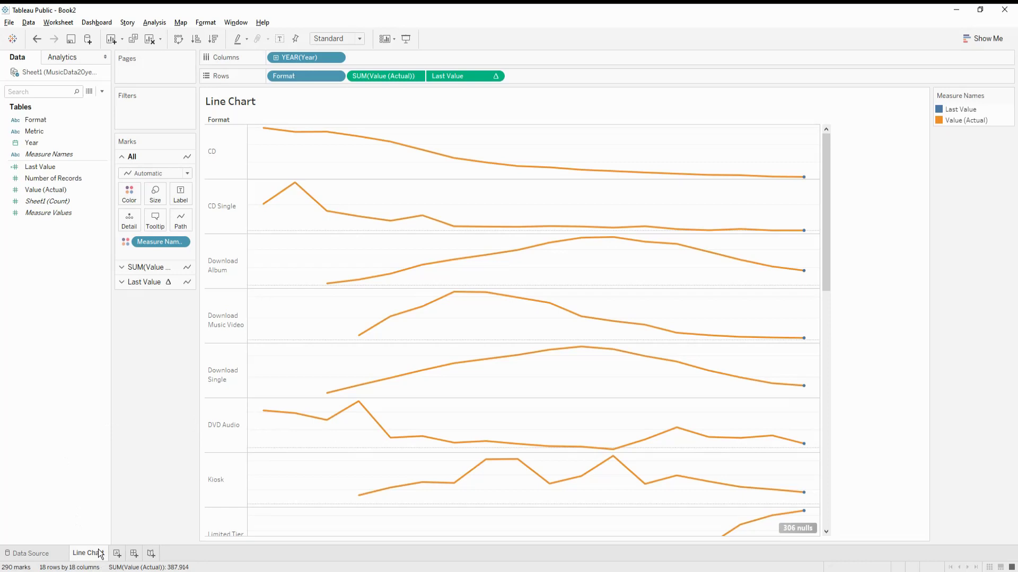
- Duplicate the Line Chart sheet and set the All marks type to Area
mouse_move(101, 554)
right_click(101, 553)
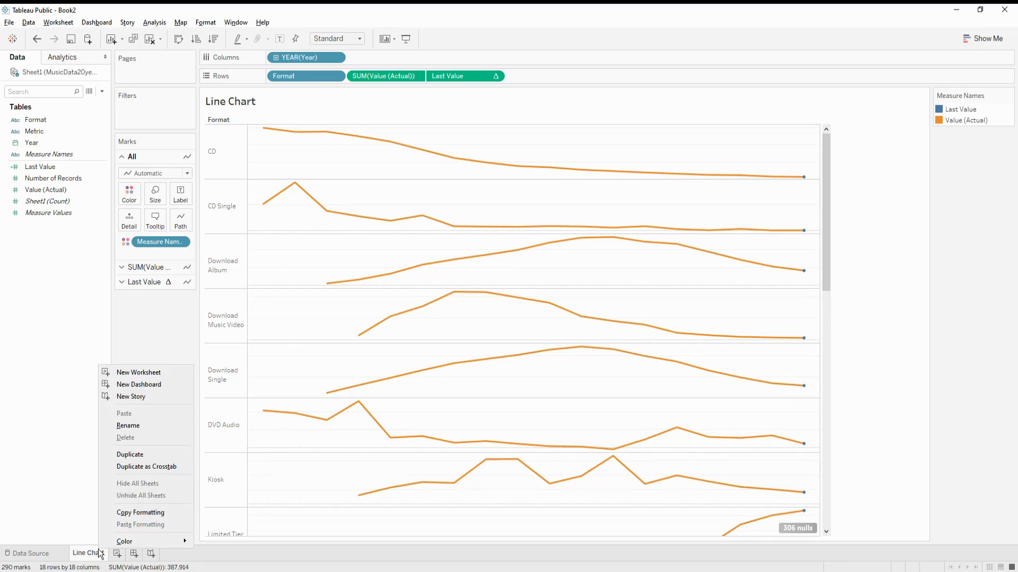
left_click(144, 455)
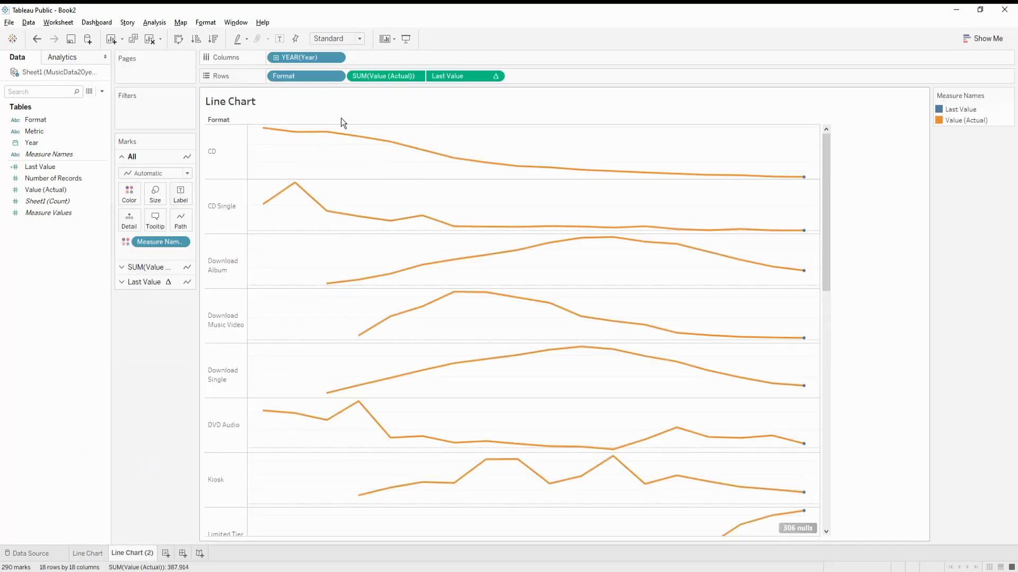
left_click(149, 173)
left_click(151, 222)
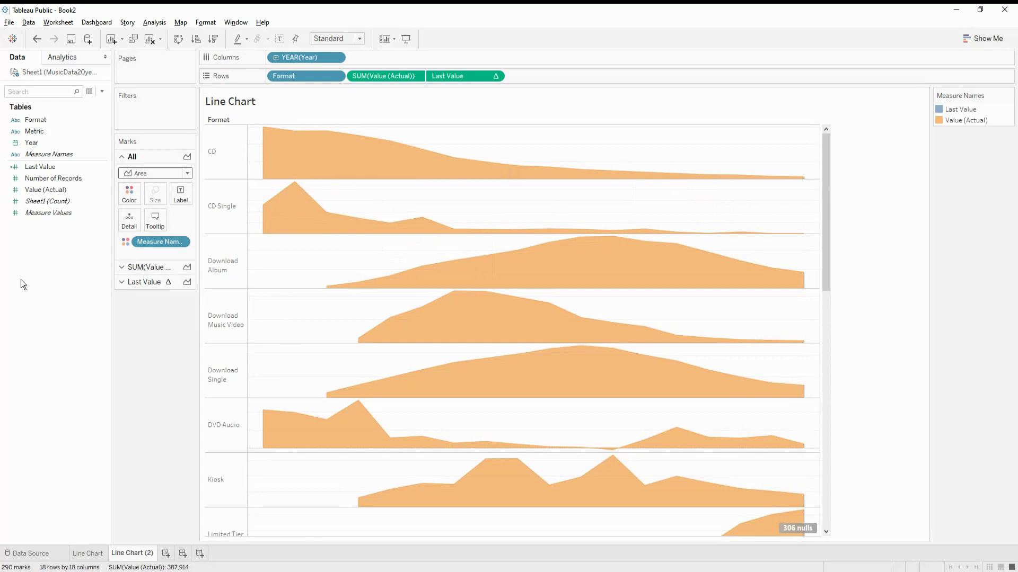
- Make Last Value marks filled circle shapes and shrink them to small dots
left_click(123, 284)
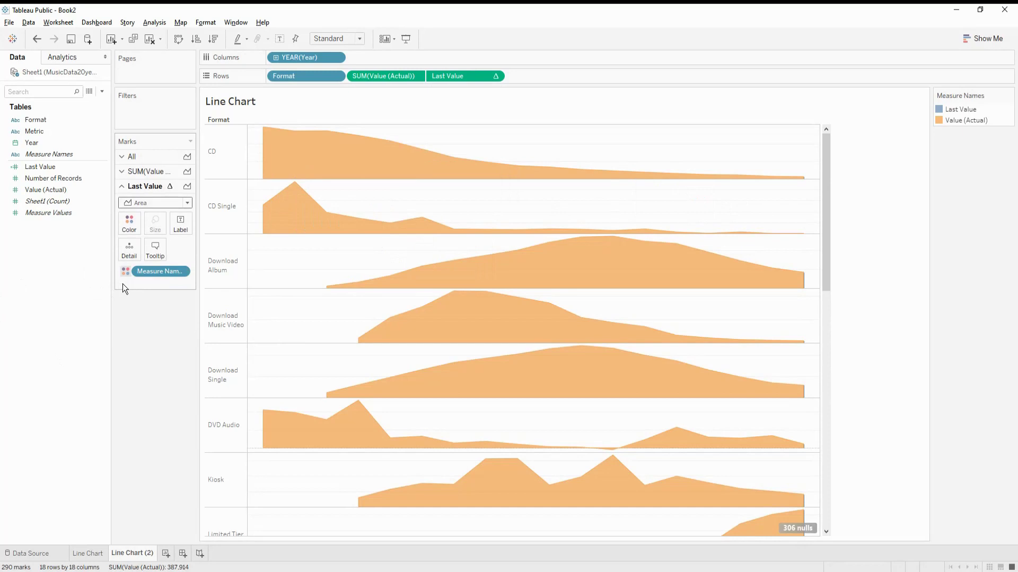
left_click(154, 204)
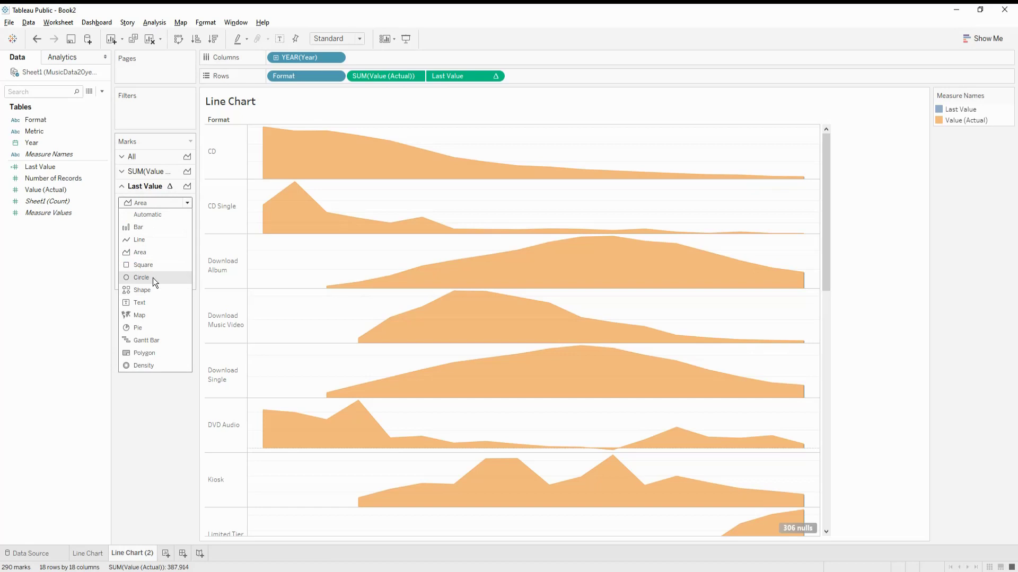
left_click(151, 292)
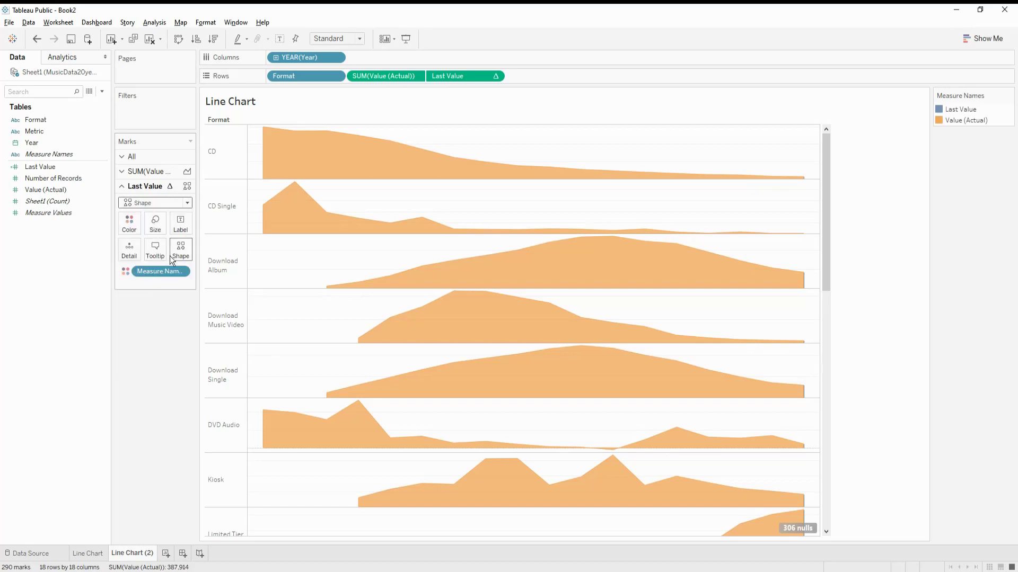
left_click(183, 253)
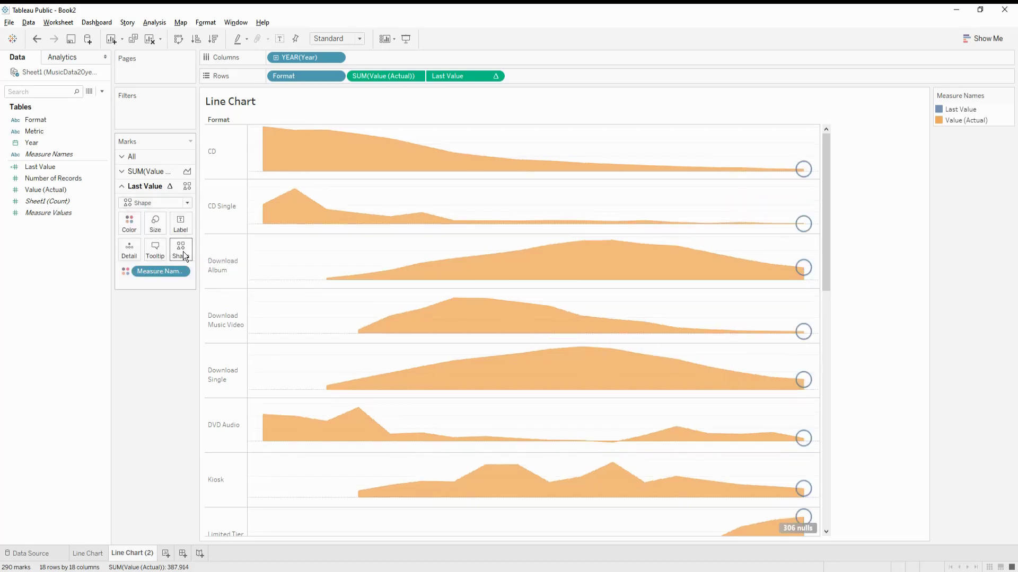
left_click(178, 297)
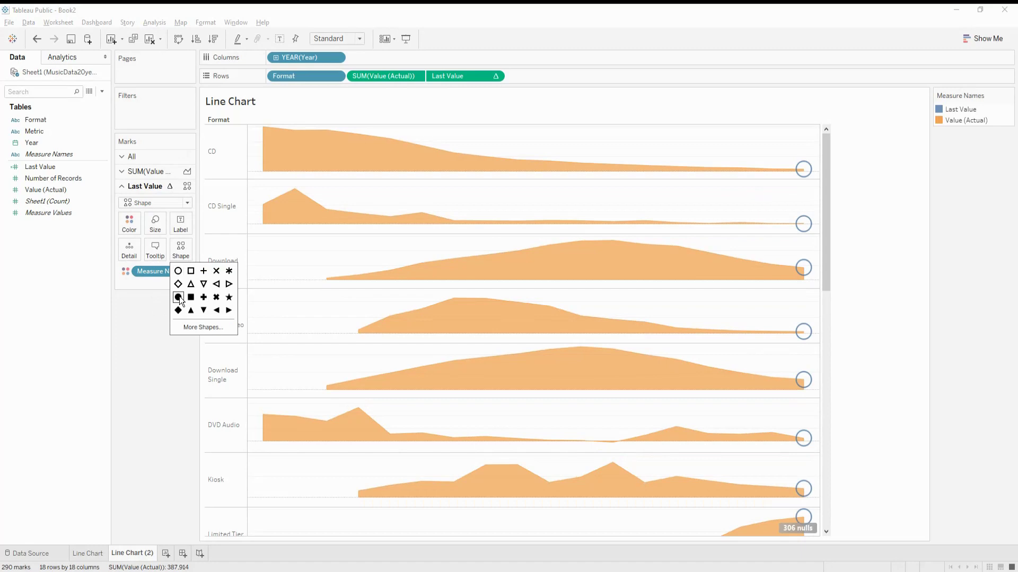
left_click(158, 228)
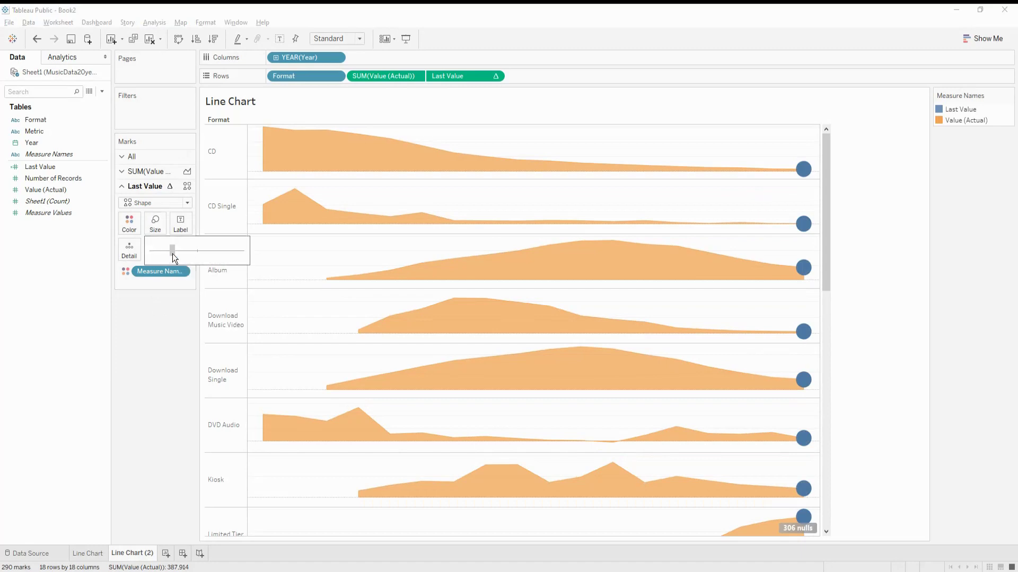
left_click_drag(163, 253, 160, 253)
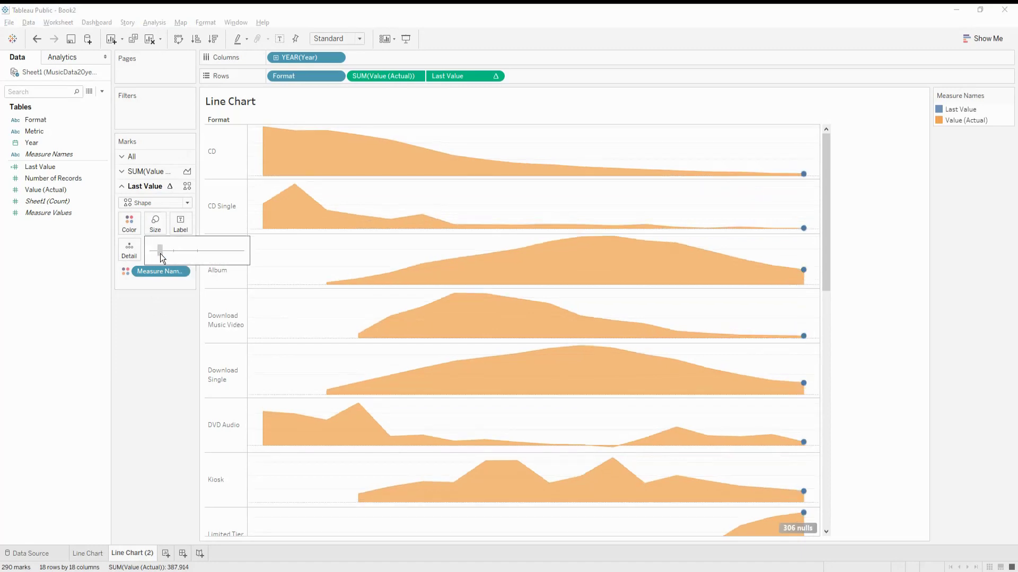
left_click(139, 345)
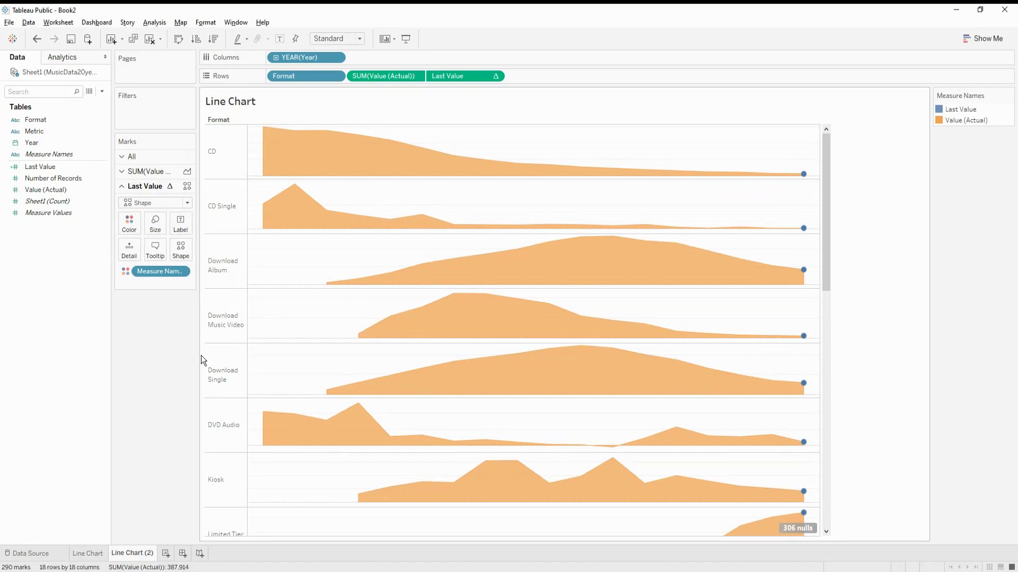
- Rename the Line Chart (2) tab to 'Area Chart' and change its title from Line Chart to 'Area Chart'
double_click(149, 553)
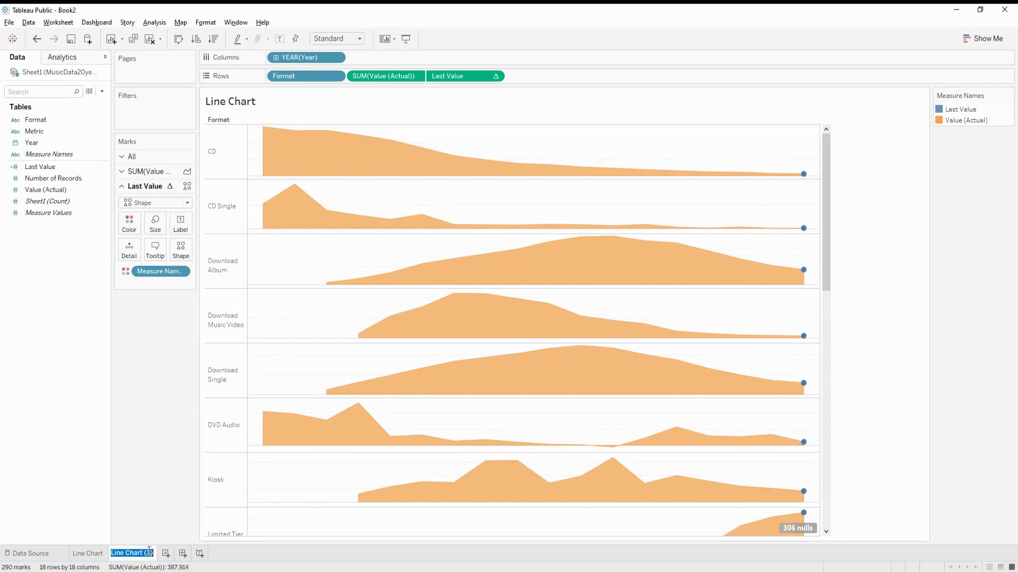
type("Area Chart")
double_click(230, 102)
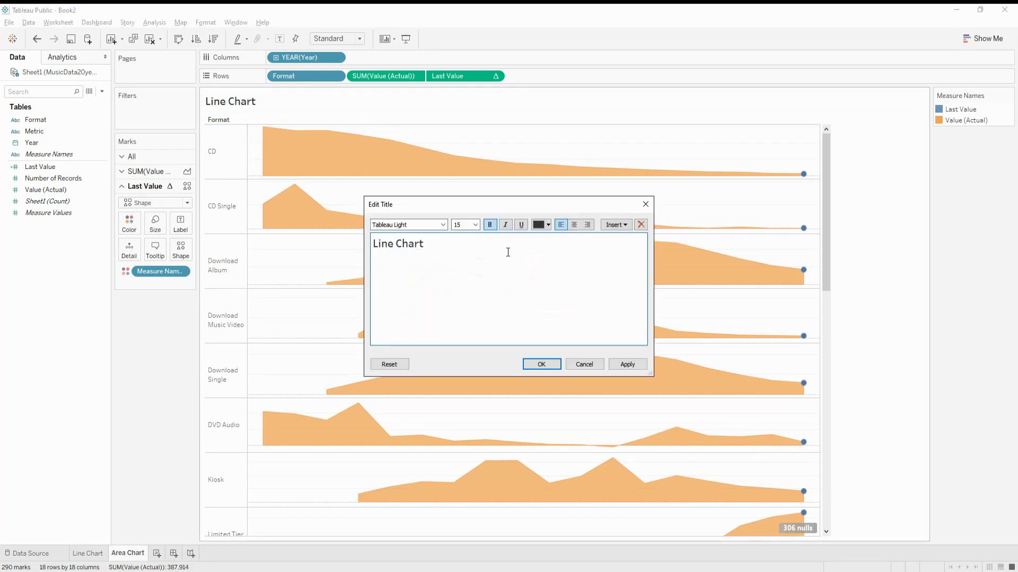
key("BackSpace")
key("BackSpace")
key("BackSpace")
key("BackSpace")
key("BackSpace")
key("BackSpace")
key("BackSpace")
key("BackSpace")
key("BackSpace")
type("Area Chart")
left_click(540, 368)
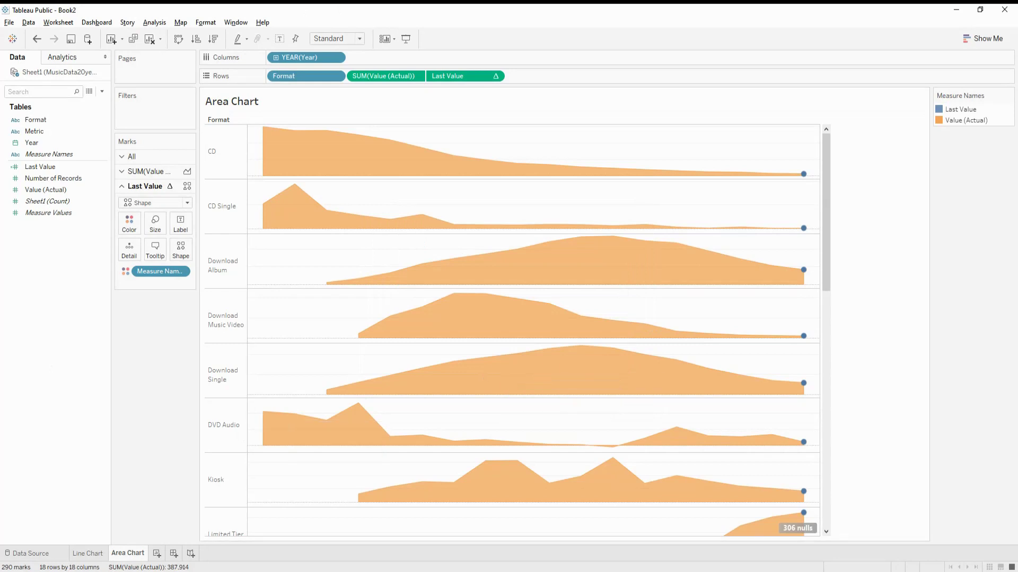
mouse_move(125, 558)
- Duplicate the Area Chart sheet, draw Value (Actual) as bars, and remove Last Value from Rows
right_click(136, 555)
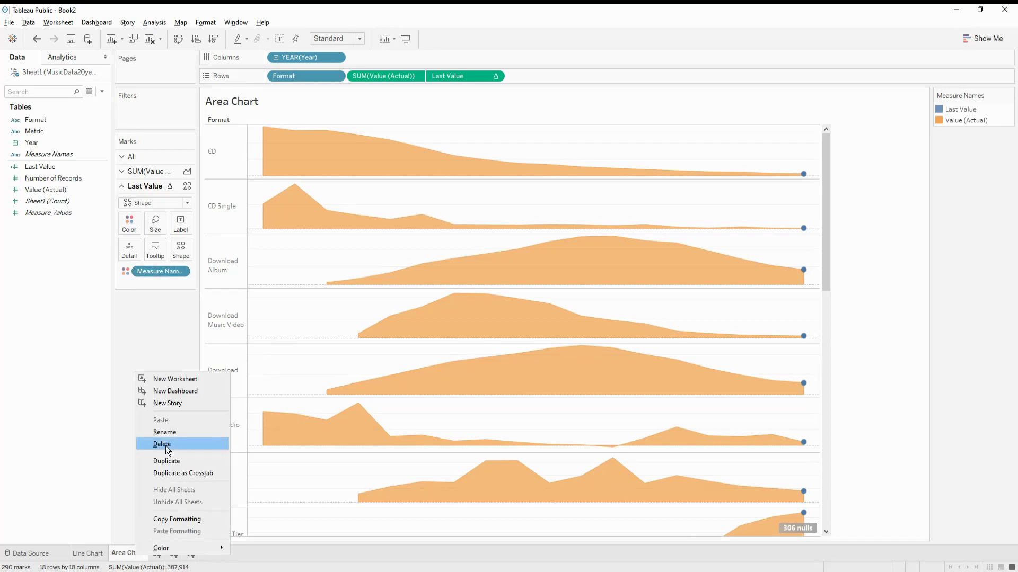
left_click(166, 459)
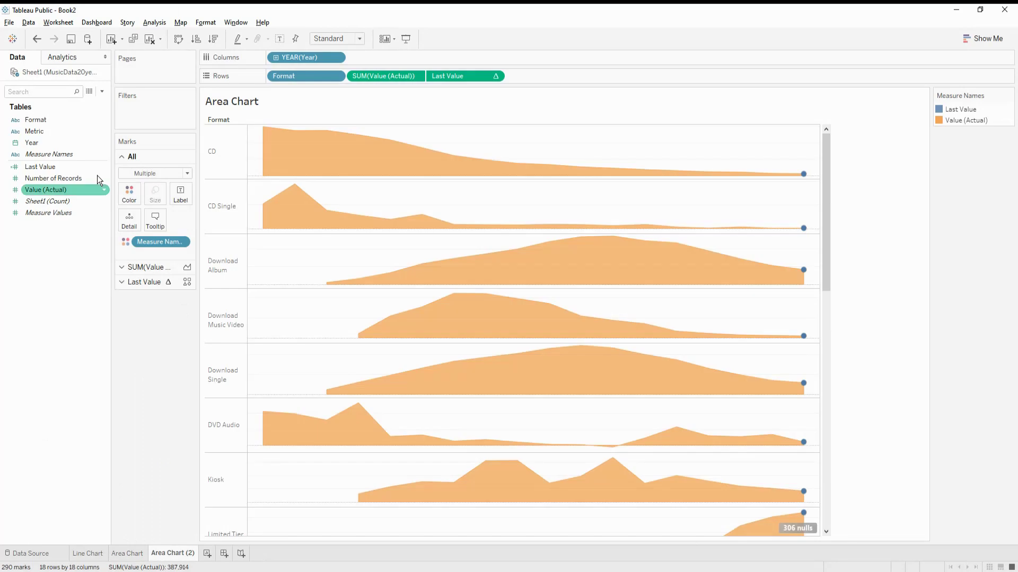
left_click(170, 173)
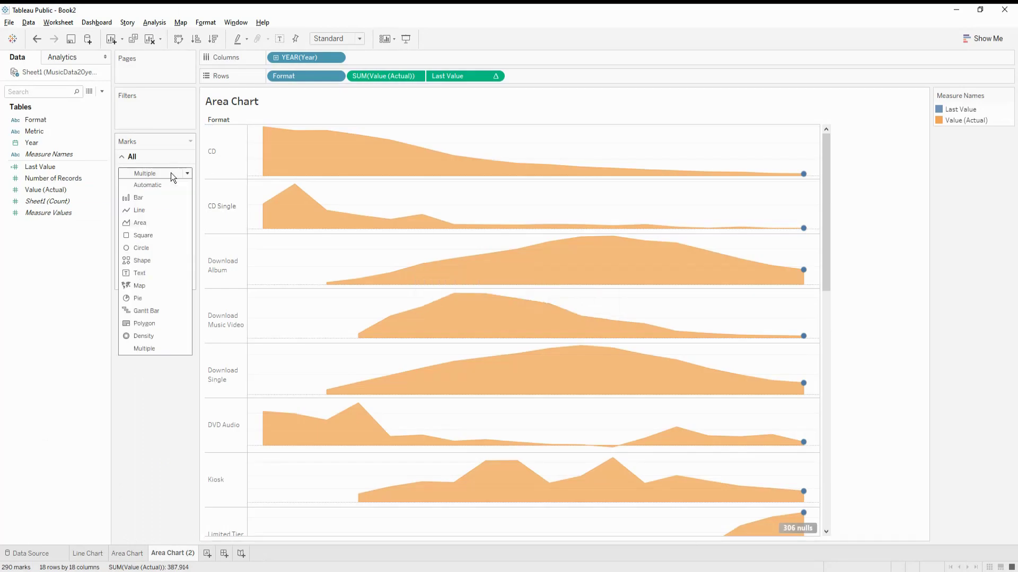
left_click(61, 284)
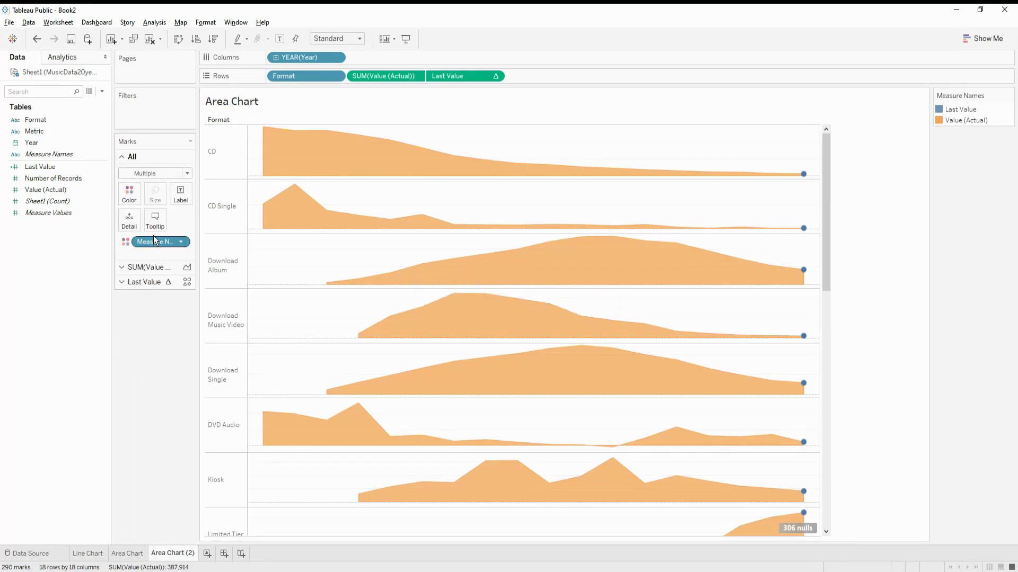
left_click(125, 265)
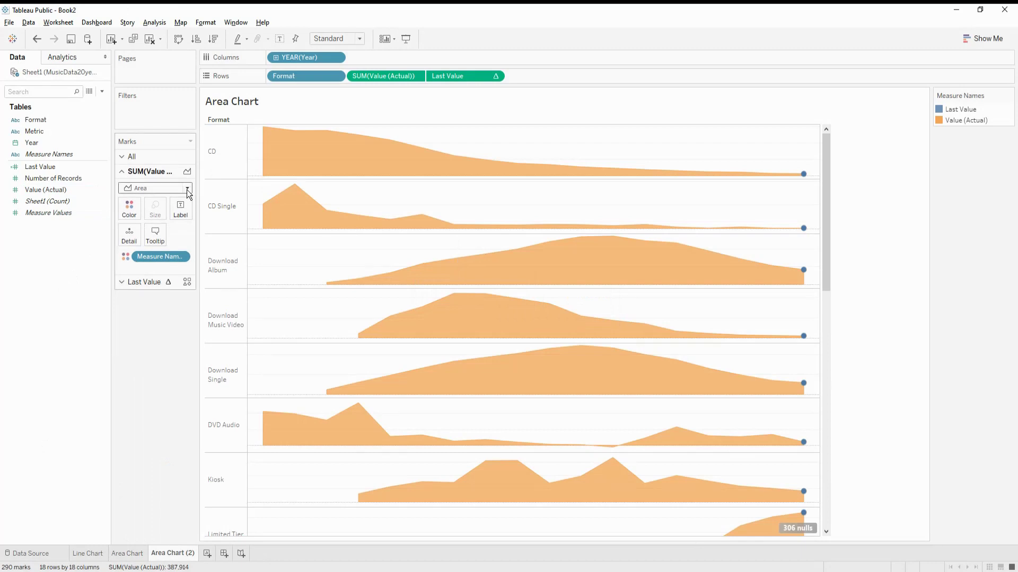
left_click(187, 190)
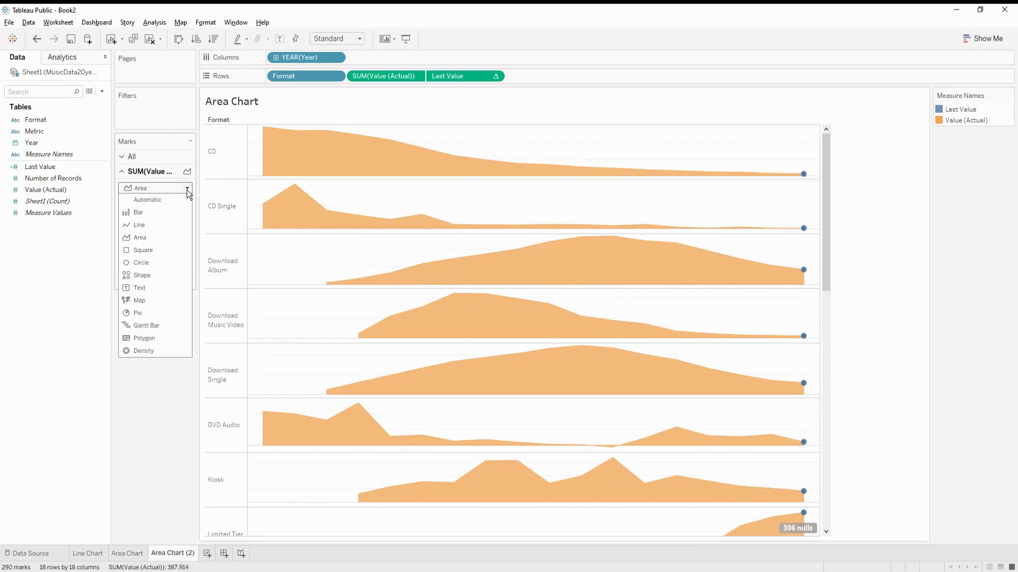
left_click(170, 212)
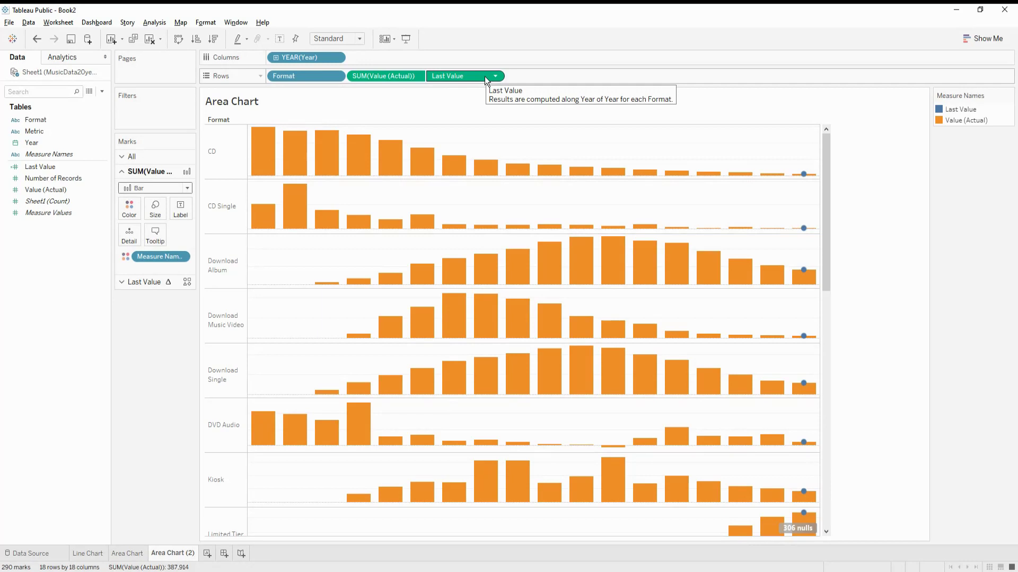
left_click_drag(484, 77, 10, 335)
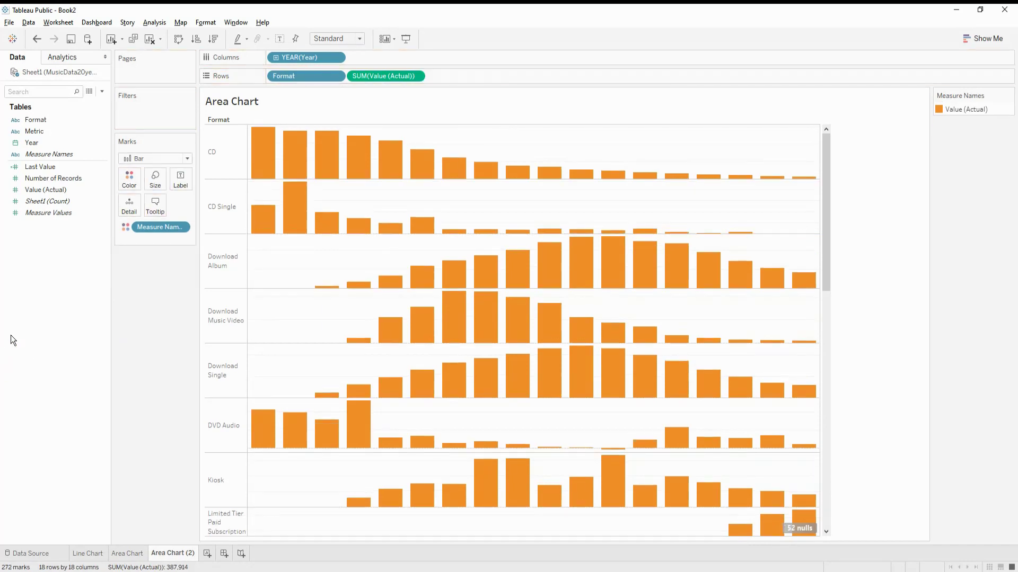
- Create a new calculated field named 'Maximum Value'
right_click(53, 313)
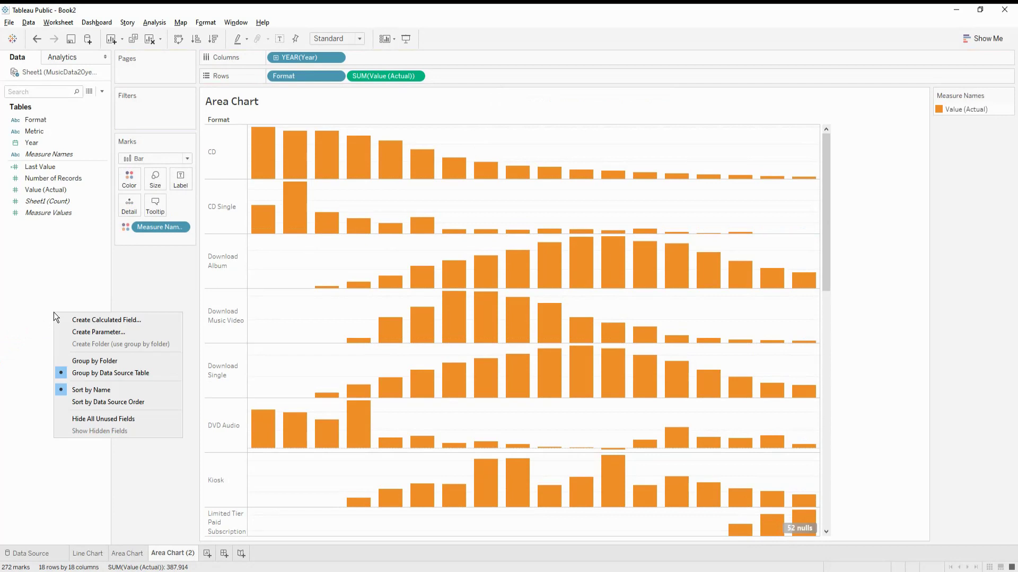
left_click(57, 318)
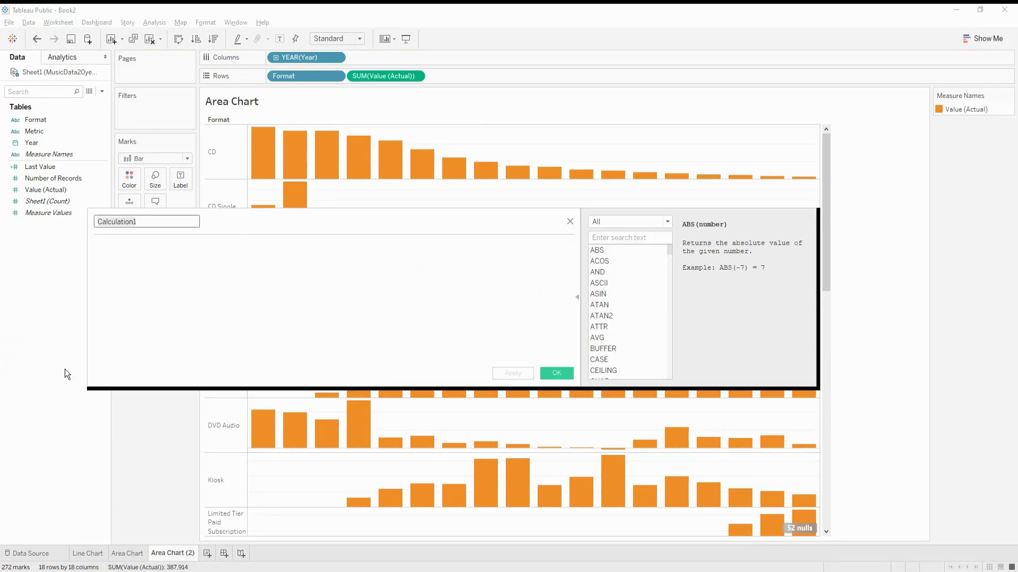
type("maximum")
key("BackSpace")
key("BackSpace")
key("BackSpace")
key("BackSpace")
key("BackSpace")
key("BackSpace")
key("BackSpace")
type("Maximum Value")
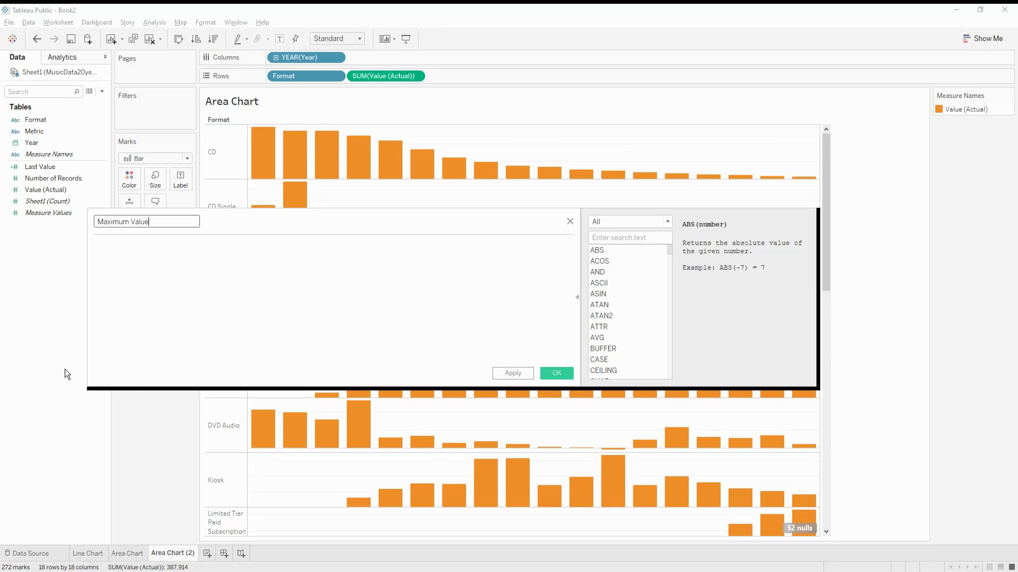
- Enter IF SUM([Value (Actual)]) = WINDOW_MAX(SUM([Value (Actual)])) THEN SUM([Value (Actual)]) END, save, and add it to Rows
left_click(197, 273)
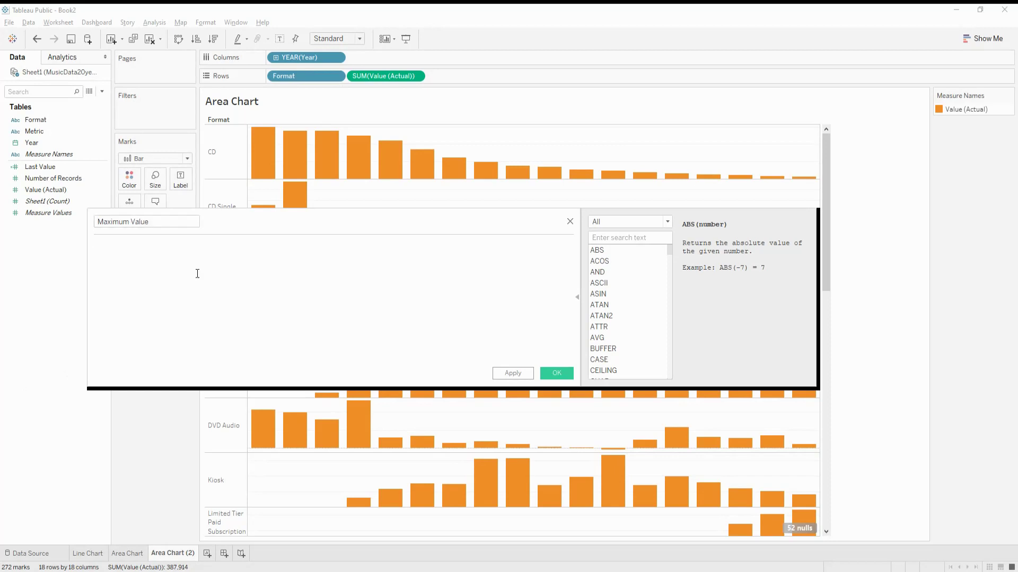
type("If sum")
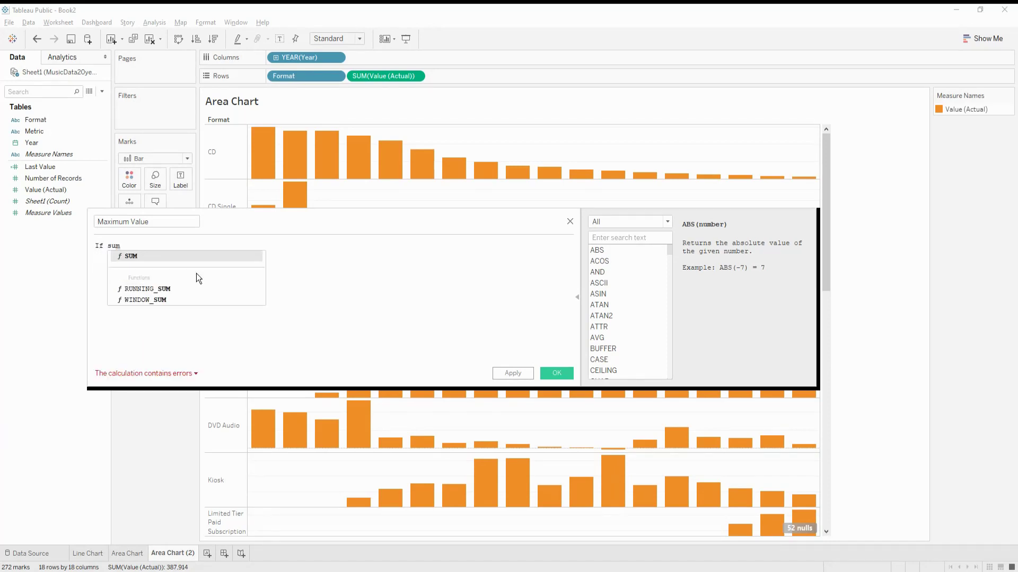
type("([")
key("Return")
type(")")
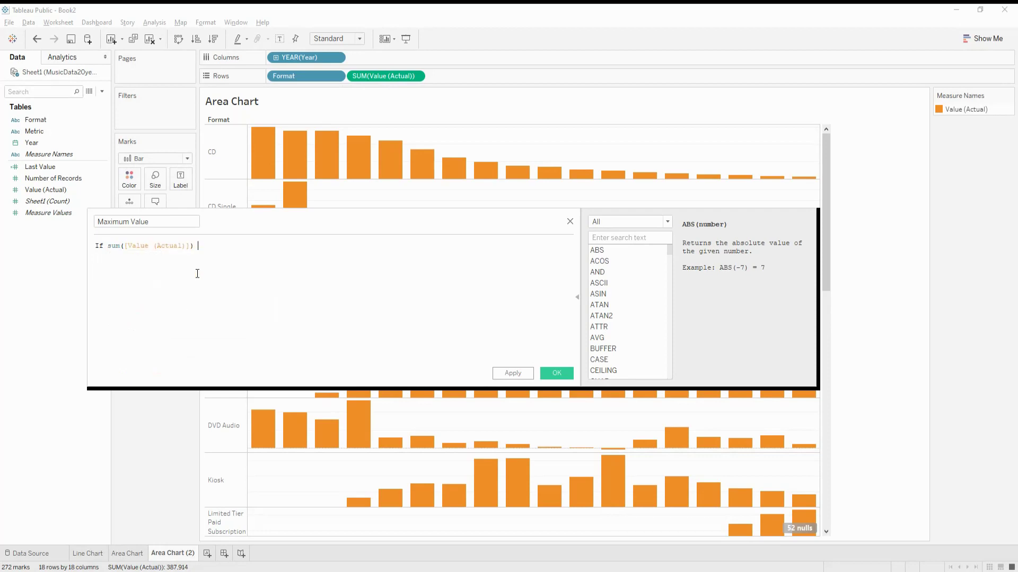
type(" = Win")
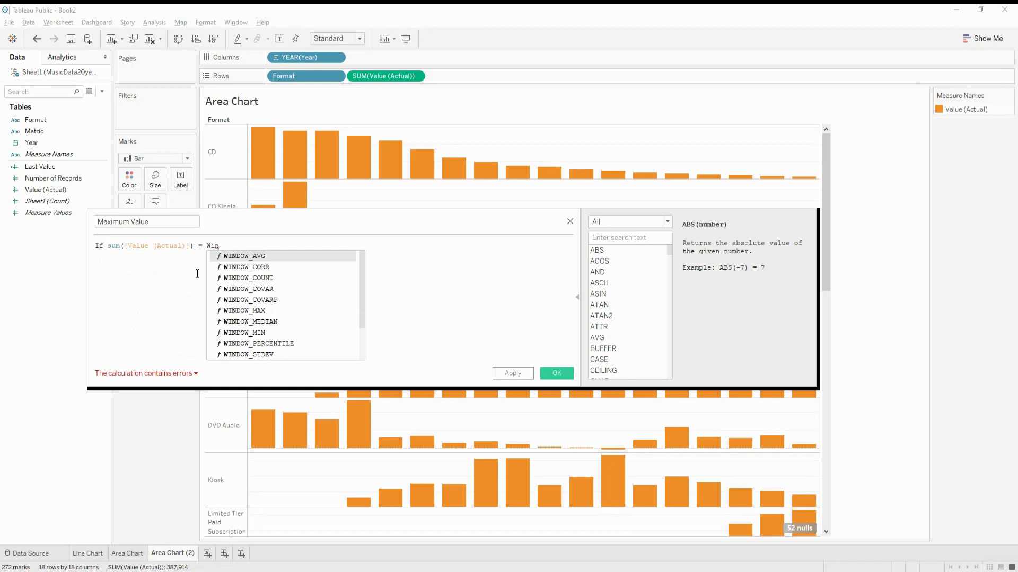
type("dow_max")
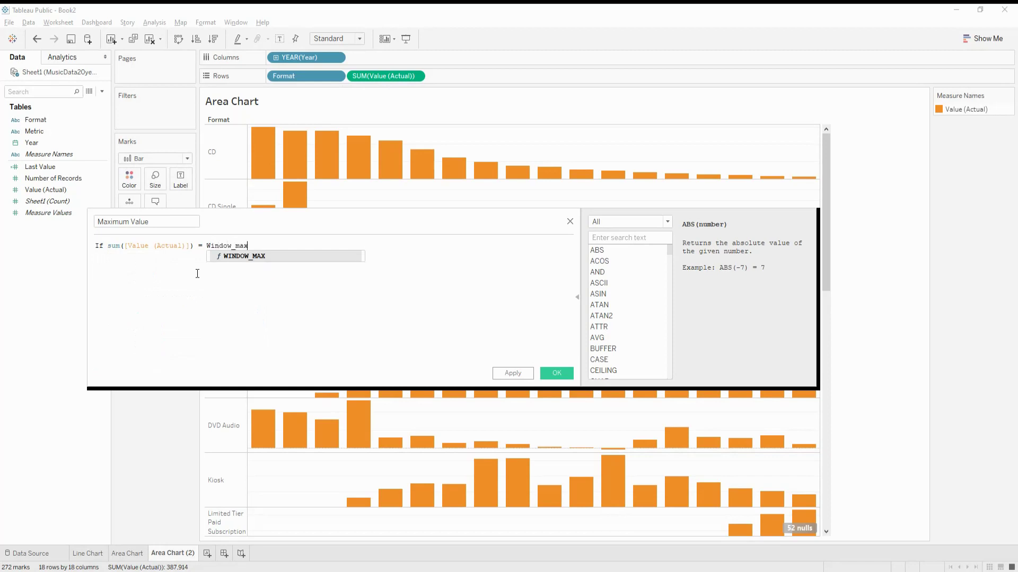
key("Return")
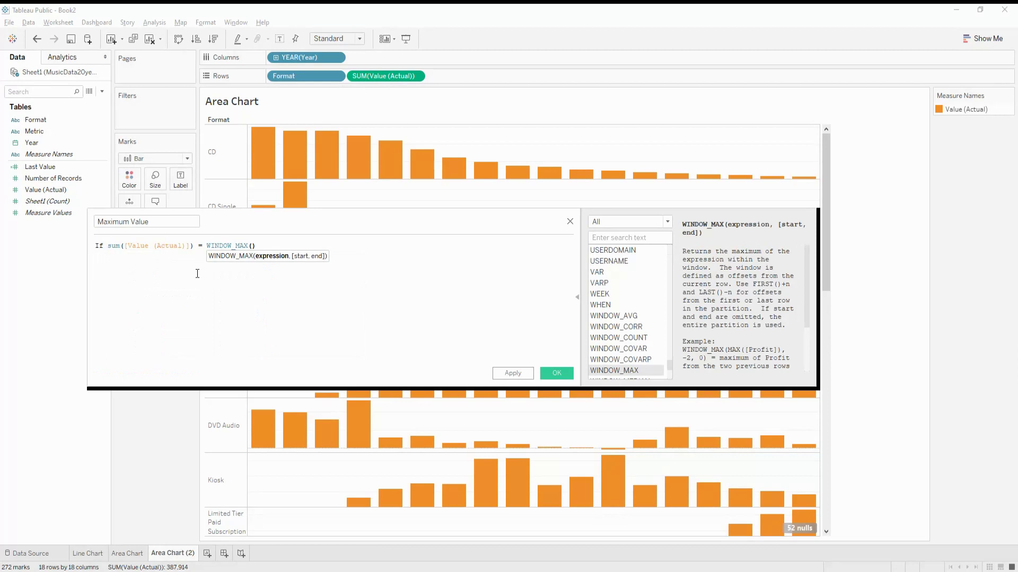
type("sum")
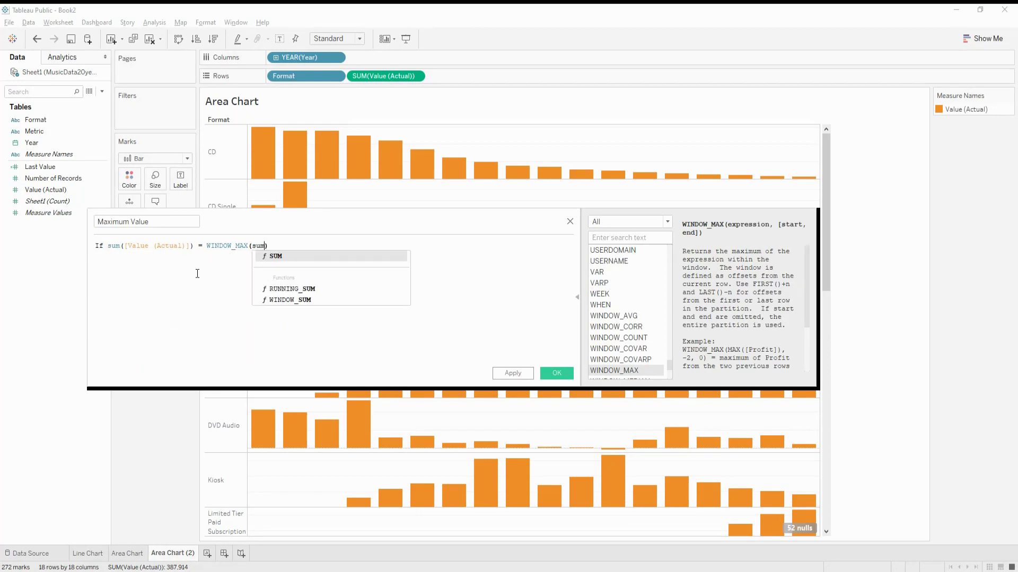
key("Return")
type("va")
key("Return")
type(",")
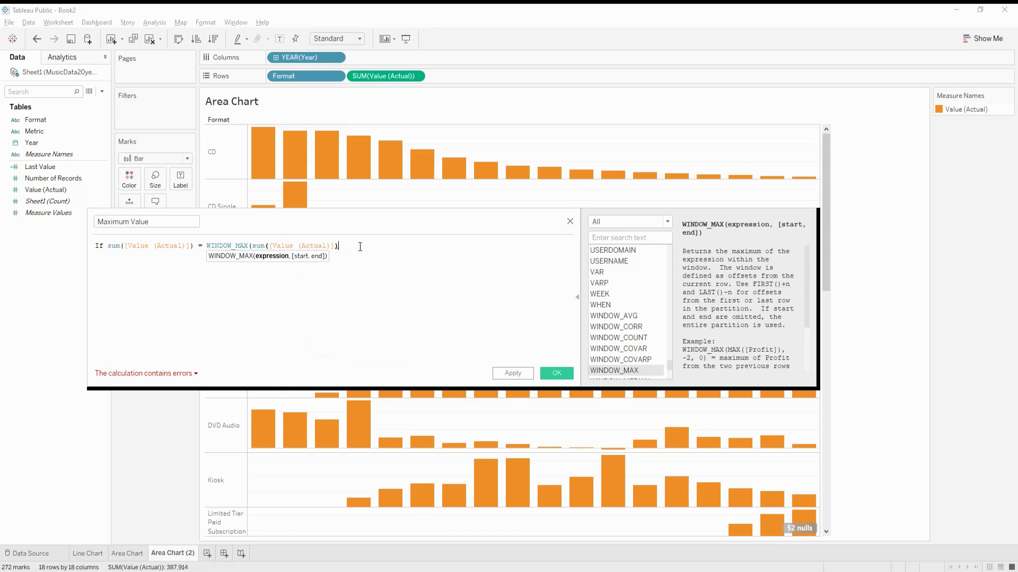
type(") Then ")
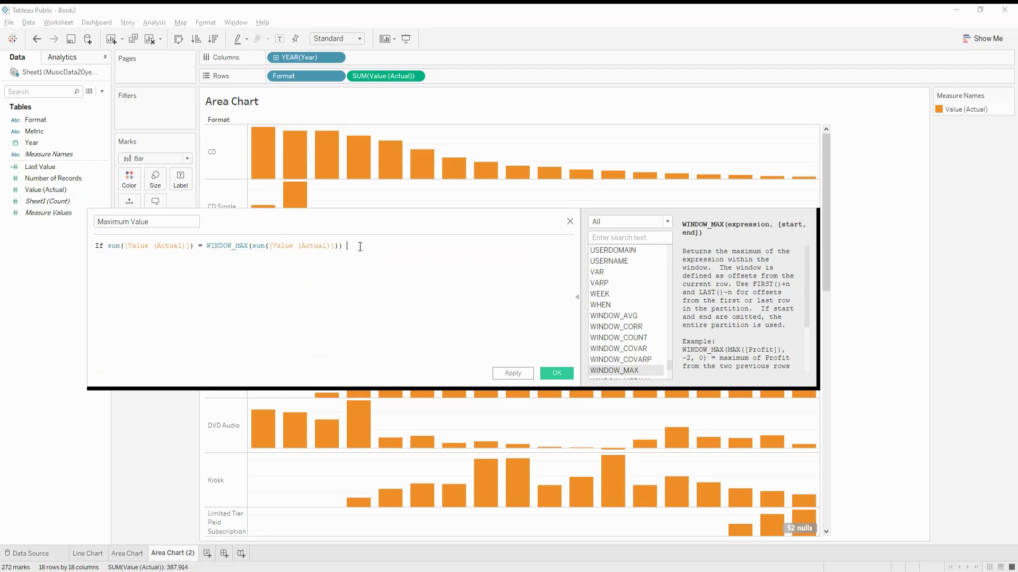
type("su")
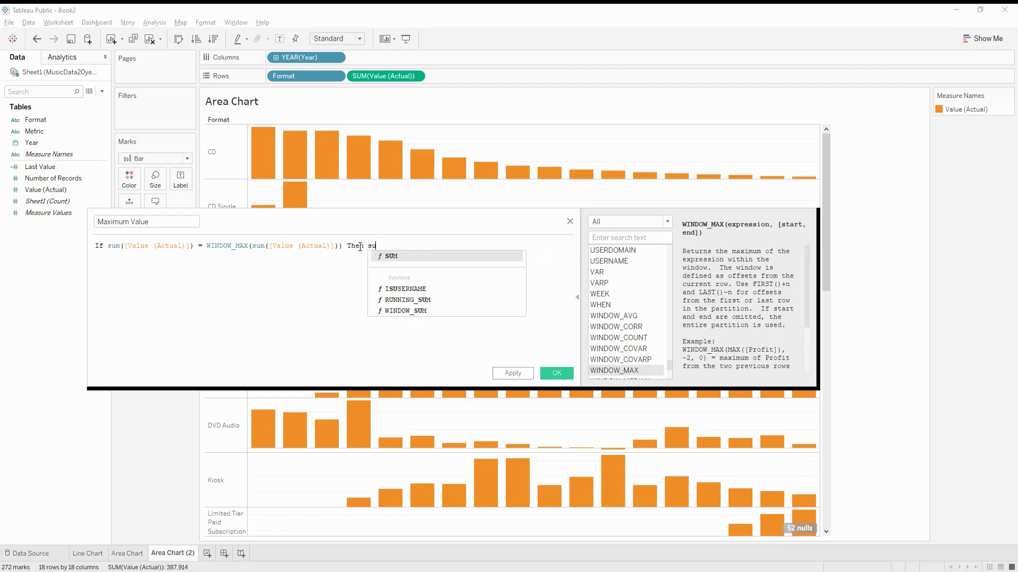
type("m(value")
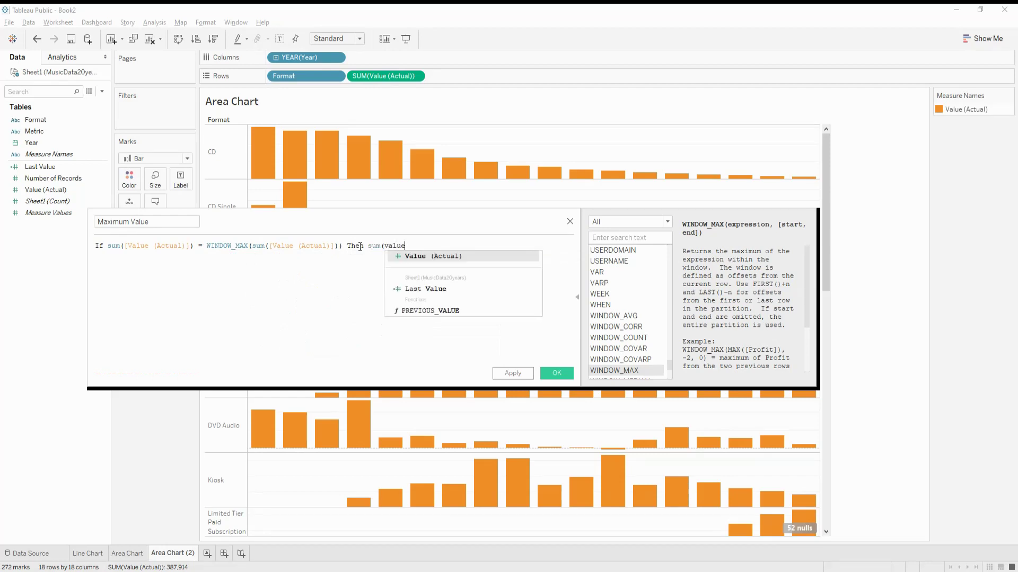
key("Return")
type(") End")
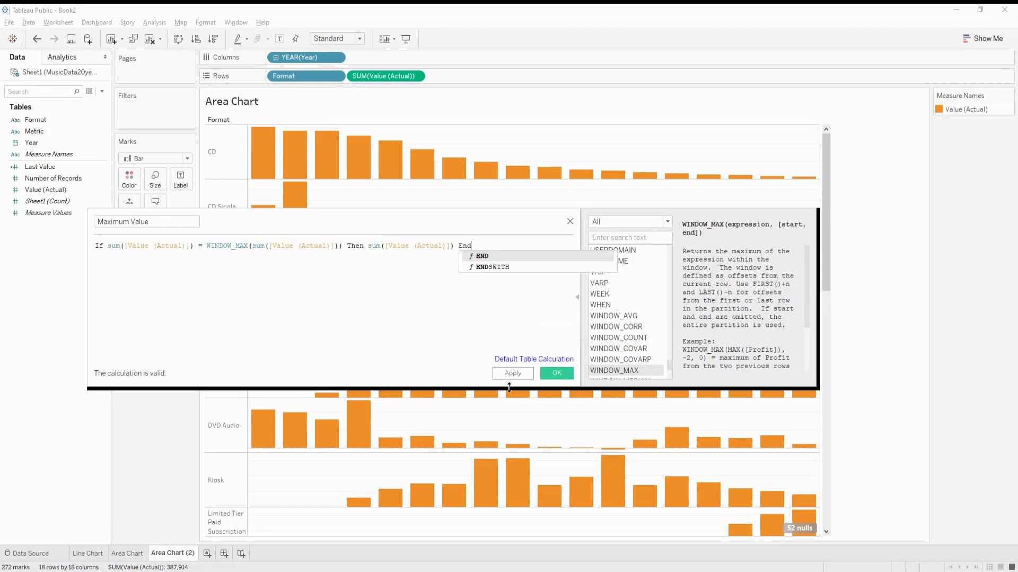
left_click(551, 368)
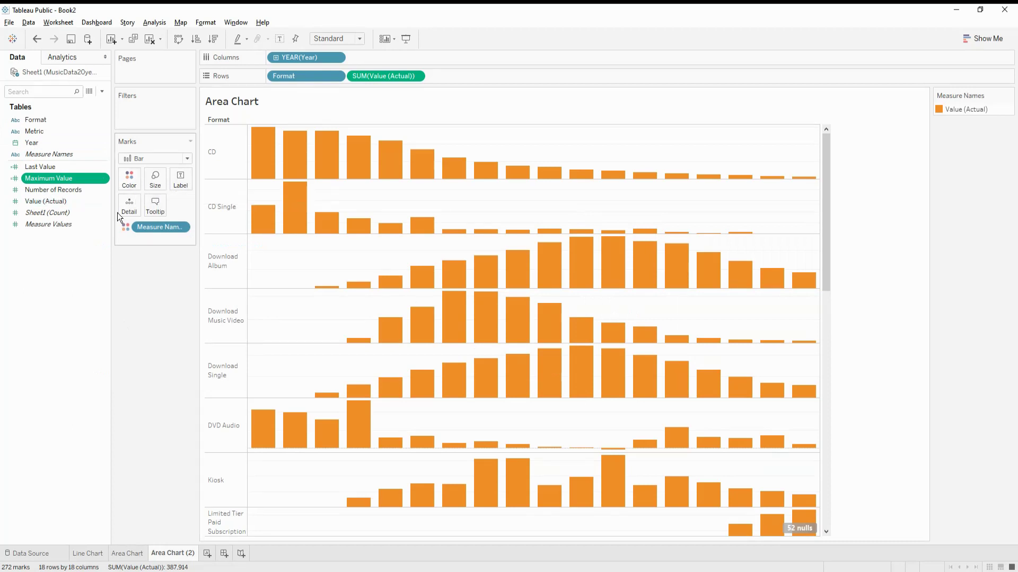
left_click_drag(57, 187, 464, 90)
- Add Maximum Value as a second row, check peak tooltips like Download Album's 2013 value of 2,702
left_click_drag(463, 82, 463, 83)
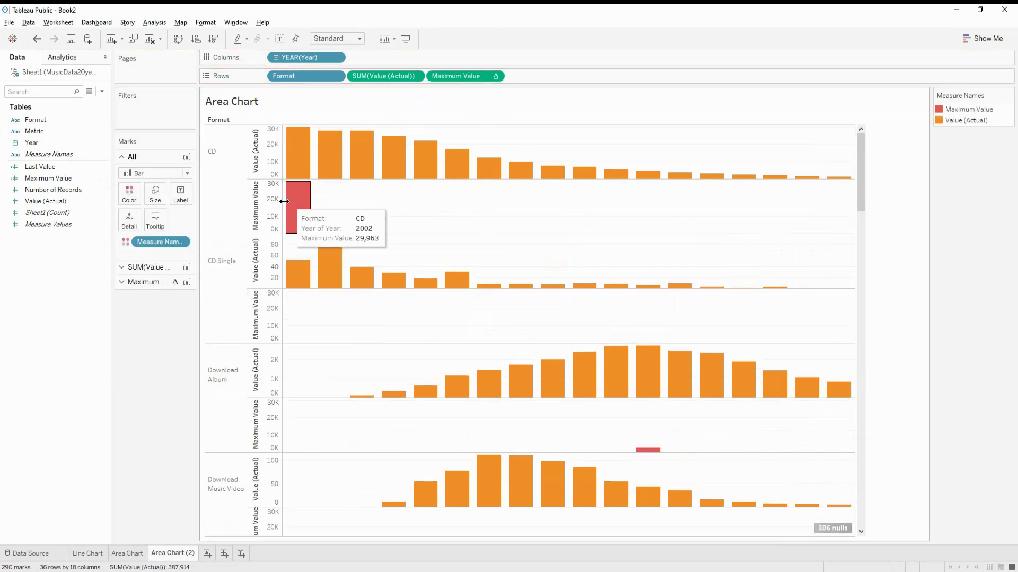
mouse_move(307, 222)
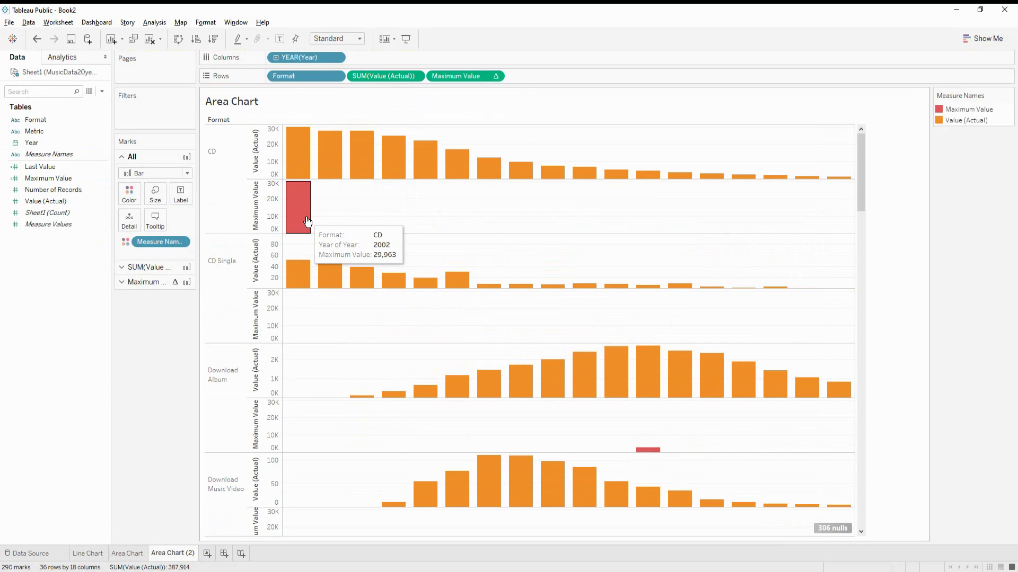
mouse_move(299, 170)
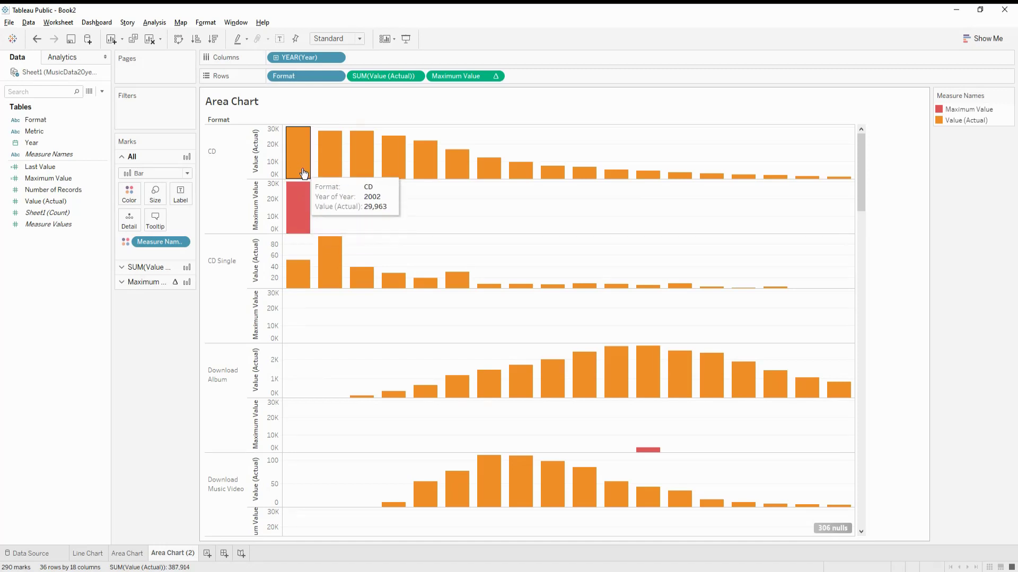
mouse_move(546, 378)
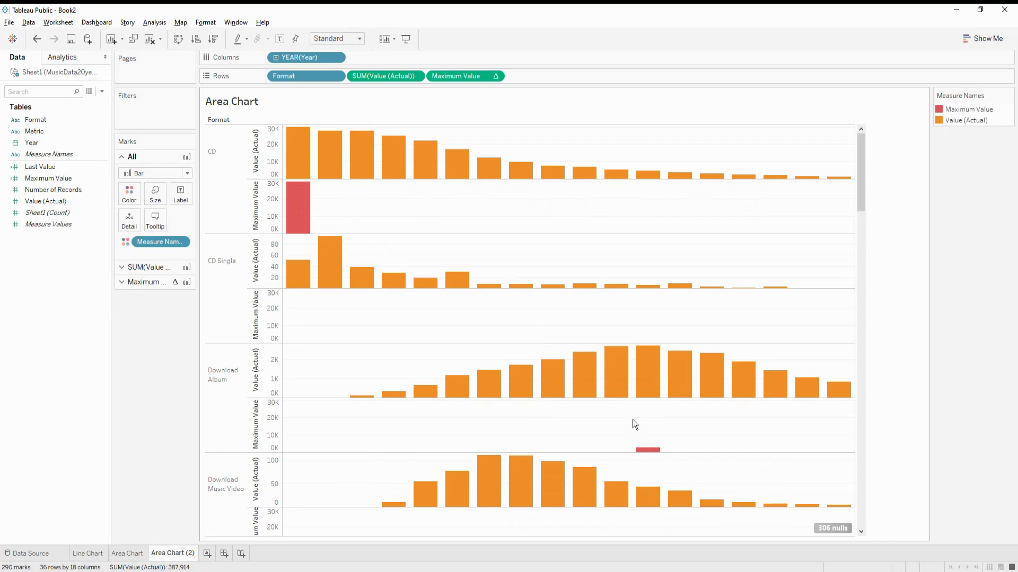
mouse_move(644, 387)
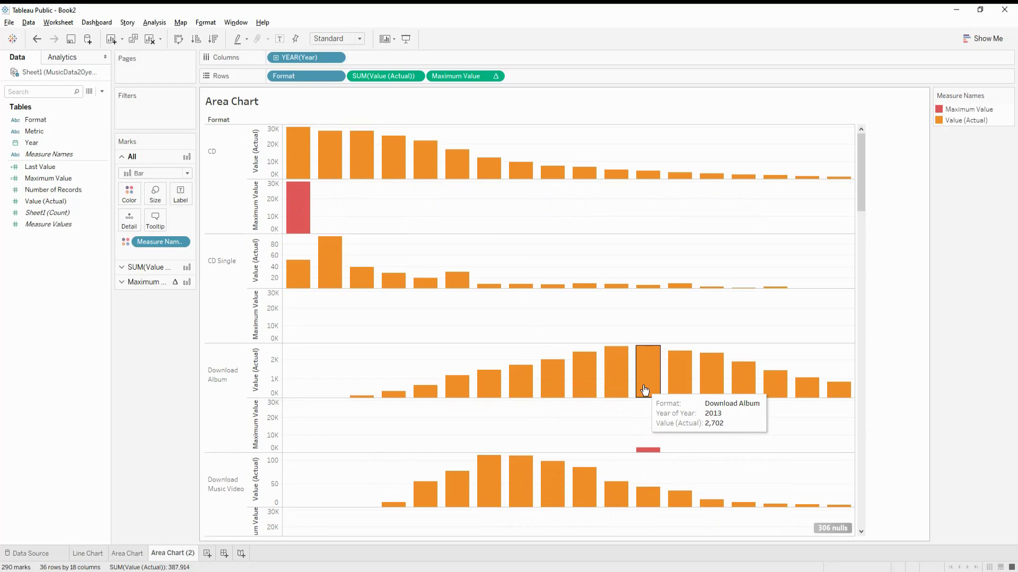
mouse_move(617, 370)
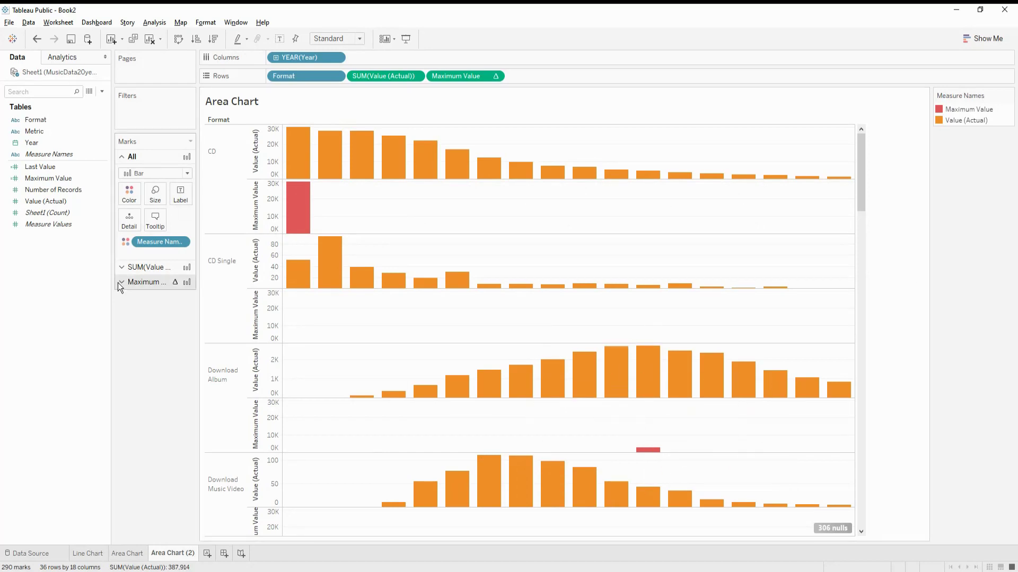
left_click(495, 79)
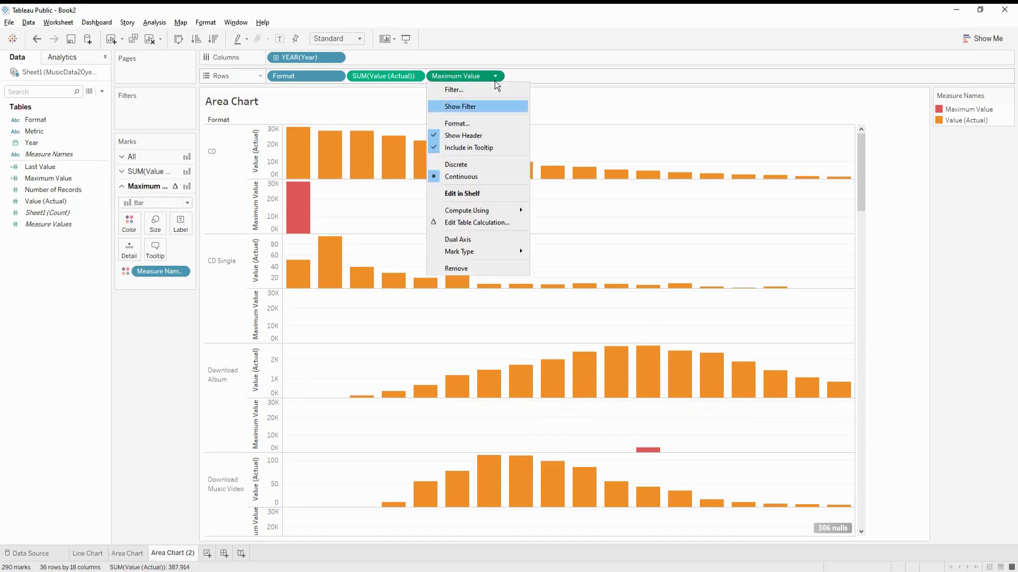
- Put Maximum Value on a synchronized dual axis overlaying the Value (Actual) bars
left_click(499, 239)
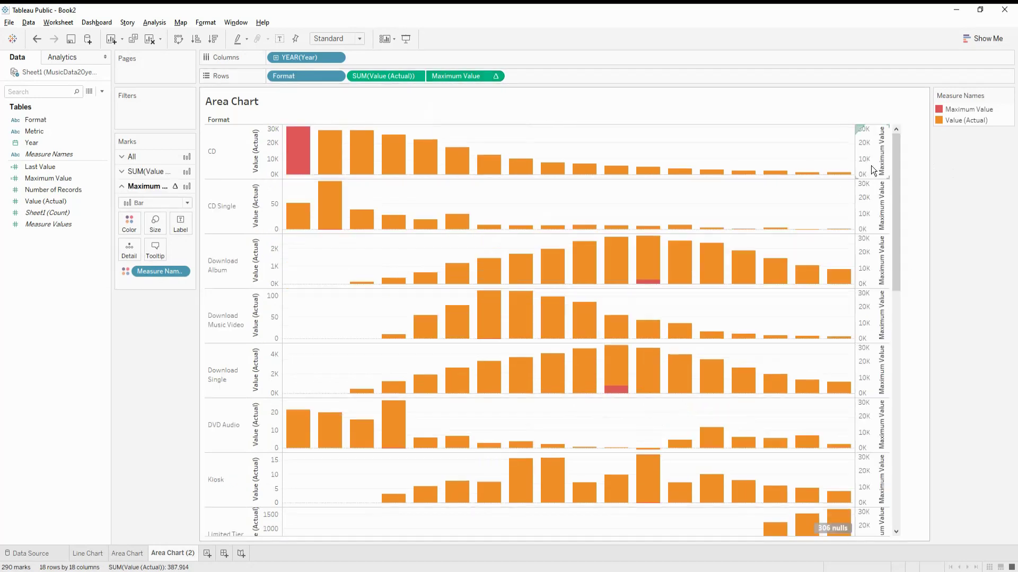
right_click(872, 168)
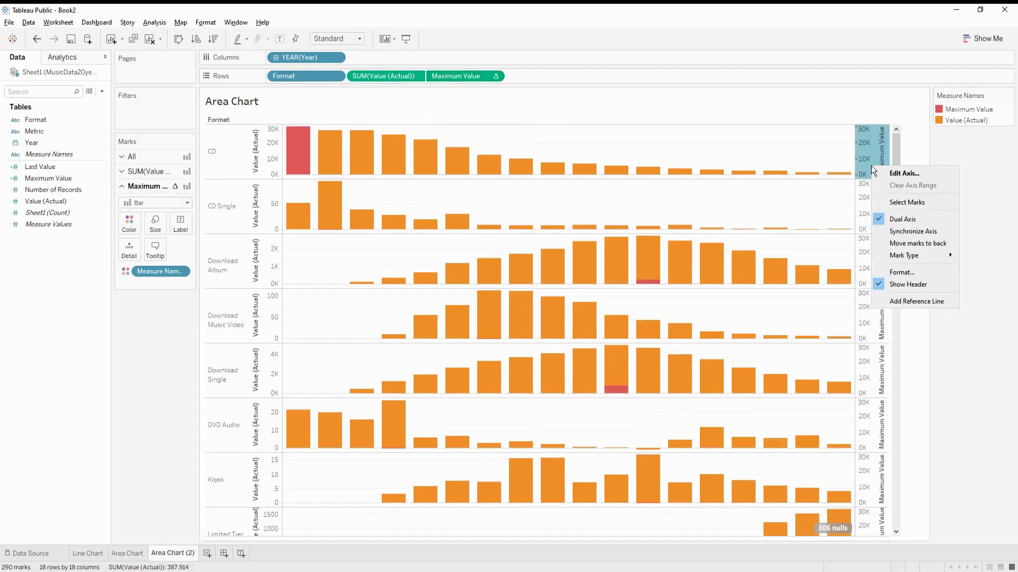
left_click(914, 232)
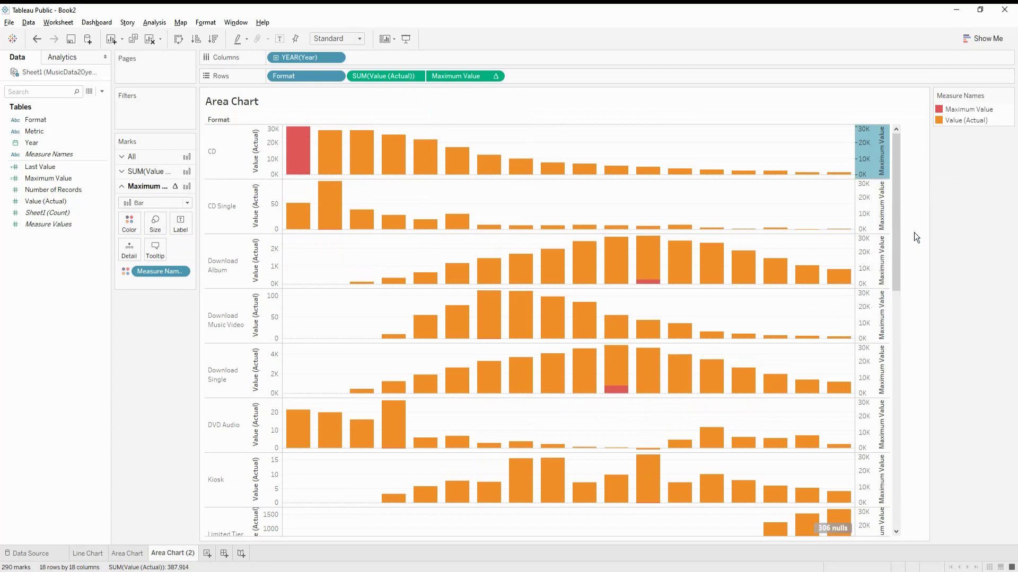
right_click(279, 311)
left_click(333, 316)
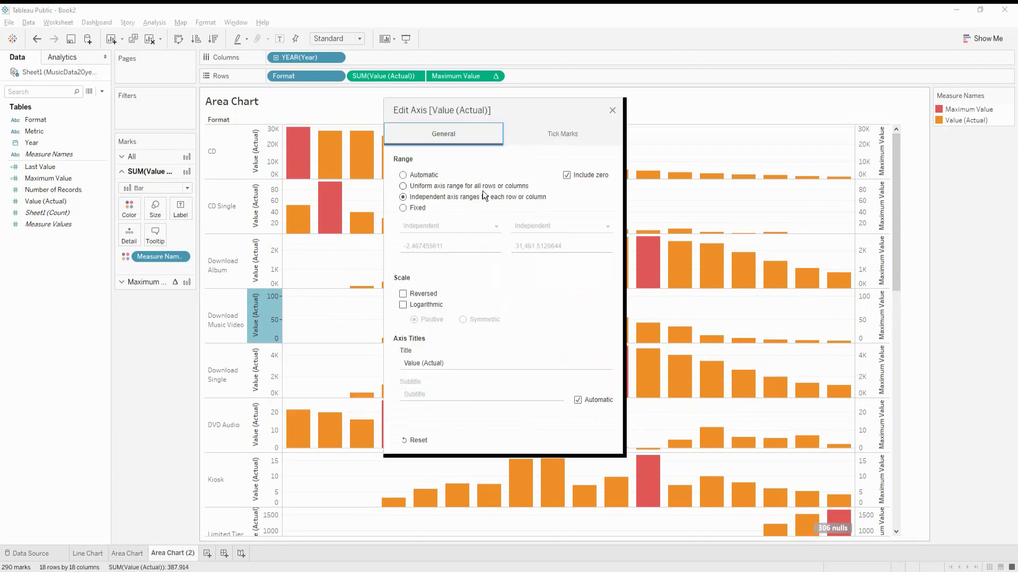
- Hide the left Value (Actual) and right Maximum Value axes by unchecking Show Header
left_click(612, 110)
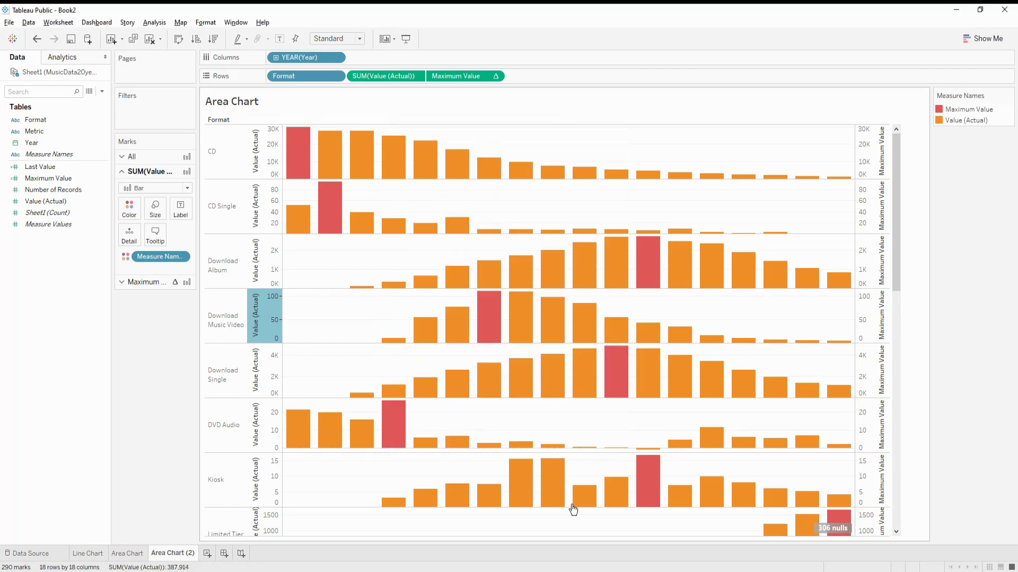
left_click(264, 421)
right_click(264, 417)
mouse_move(300, 496)
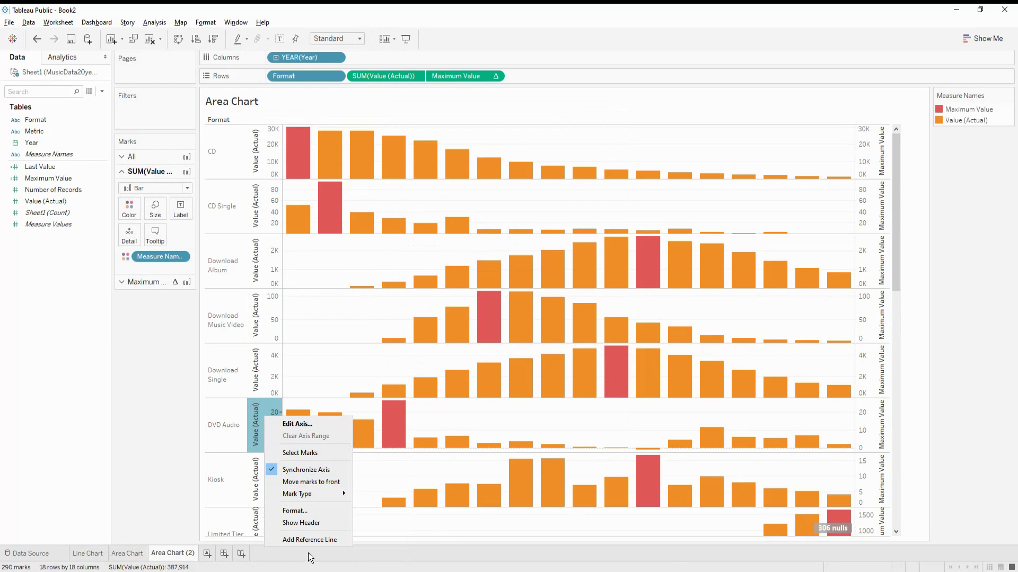
right_click(873, 153)
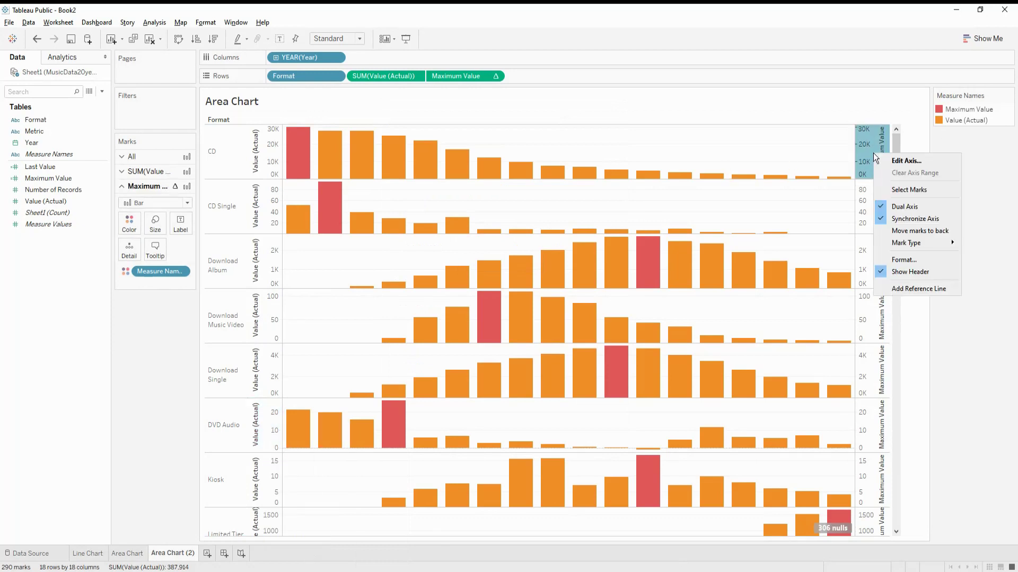
left_click(918, 271)
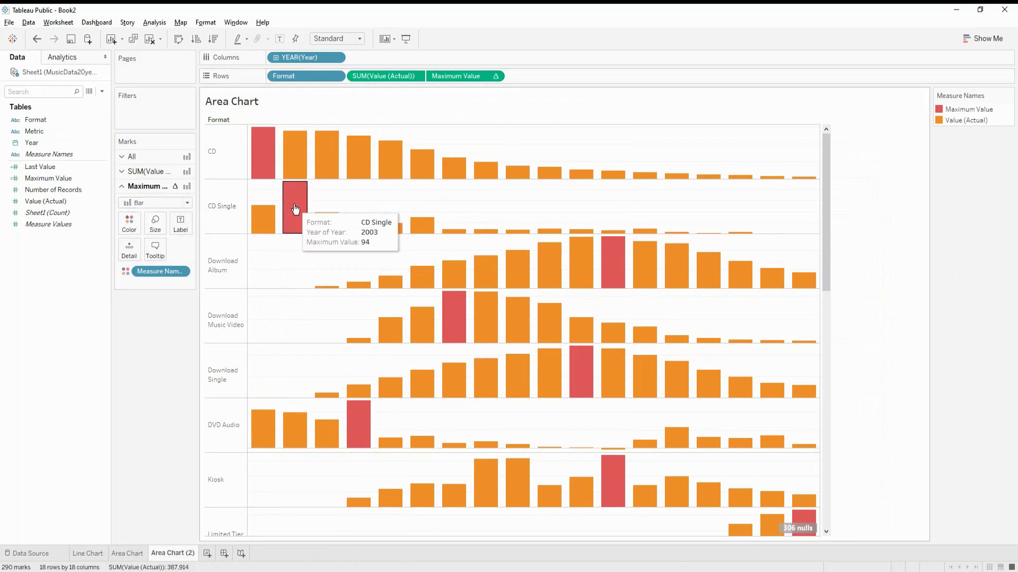
mouse_move(656, 278)
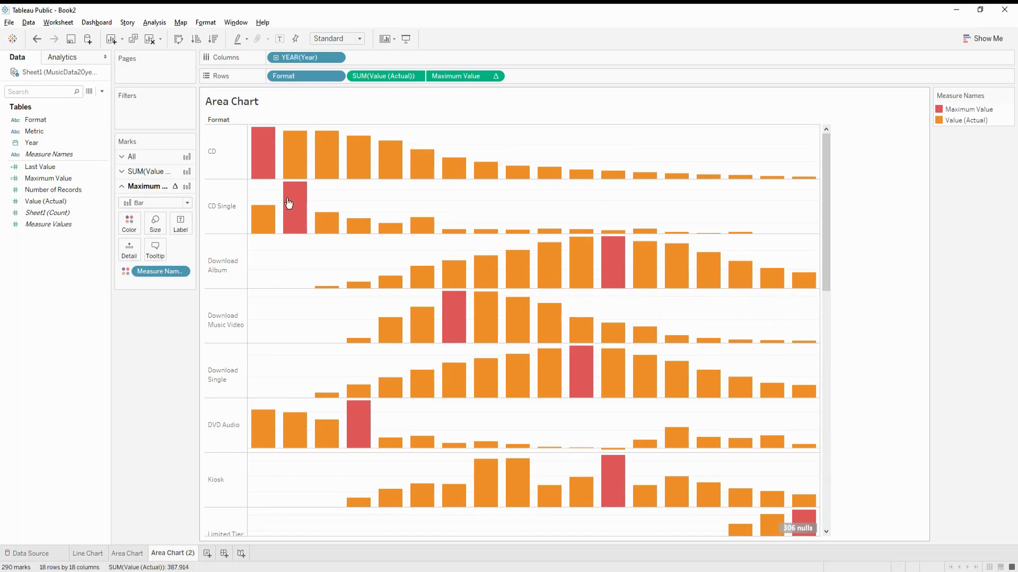
mouse_move(683, 263)
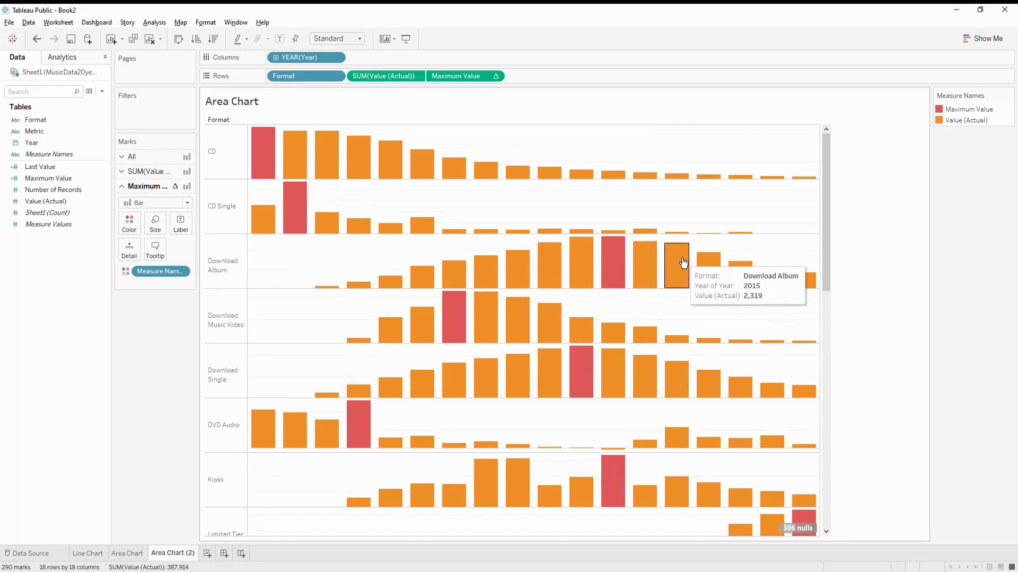
- Change the Maximum Value marks to Circle and shrink them to small red dots
left_click(188, 203)
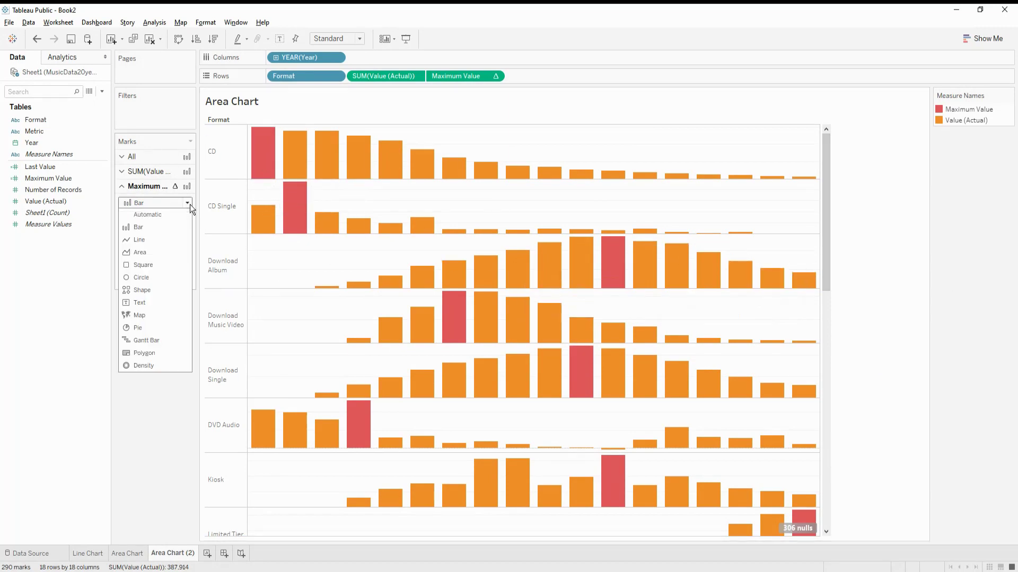
left_click(173, 280)
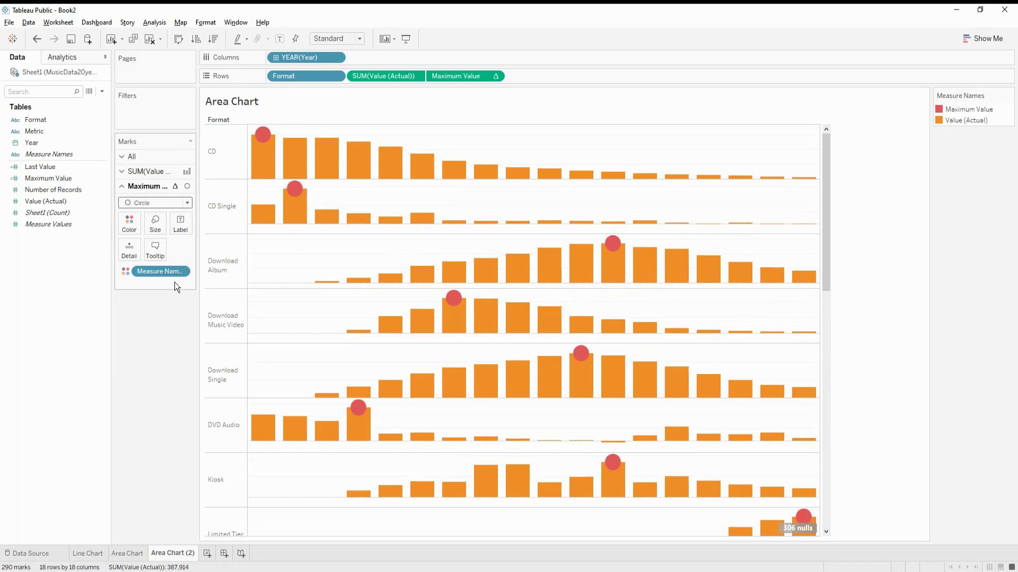
left_click(156, 224)
left_click_drag(163, 255, 158, 256)
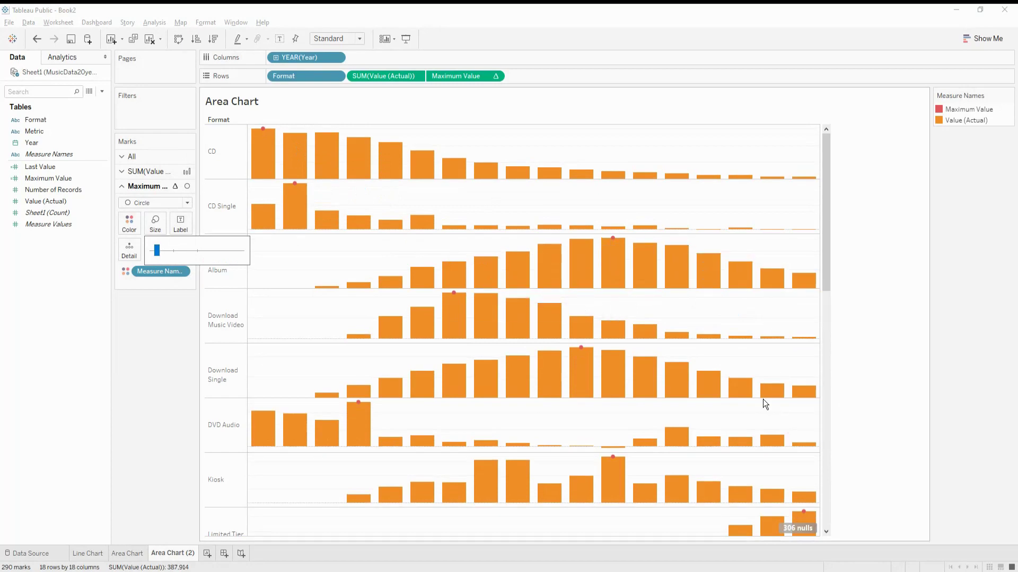
left_click_drag(828, 228, 835, 320)
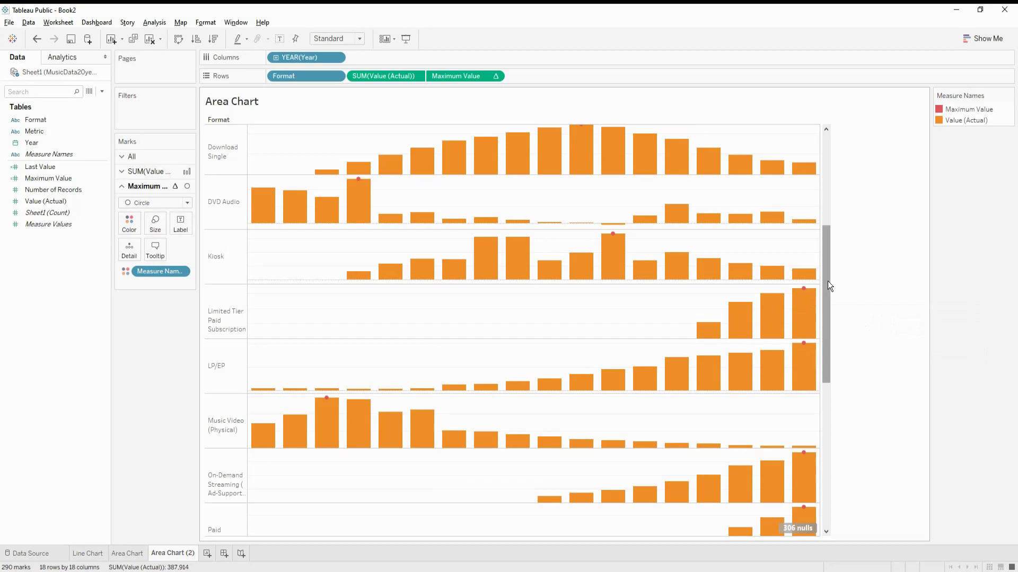
left_click_drag(829, 281, 829, 305)
mouse_move(804, 292)
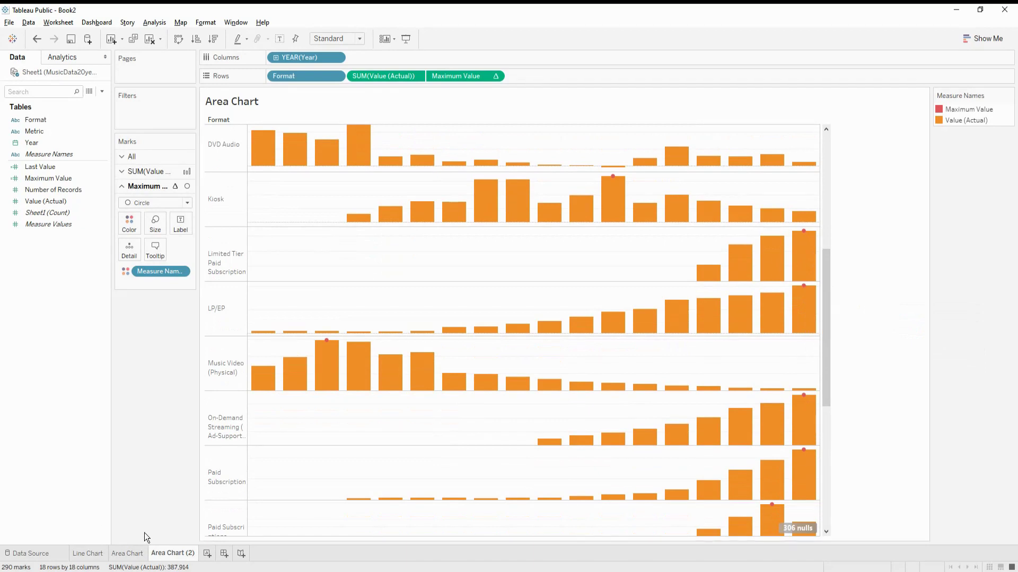
- Rename the Area Chart (2) sheet and its title to 'Bar Chart'
double_click(163, 557)
type("Bar Chart")
key("Return")
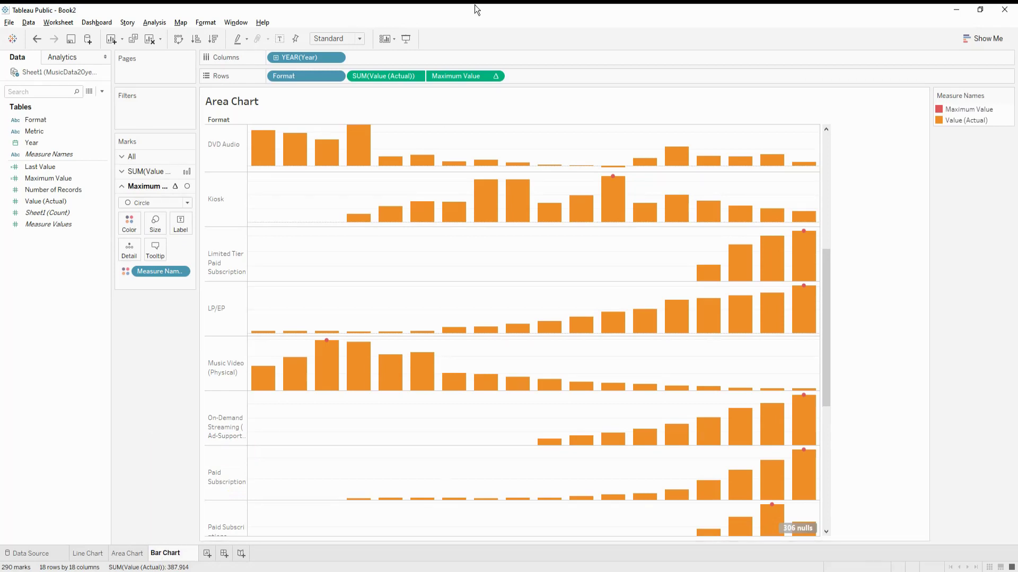
double_click(229, 101)
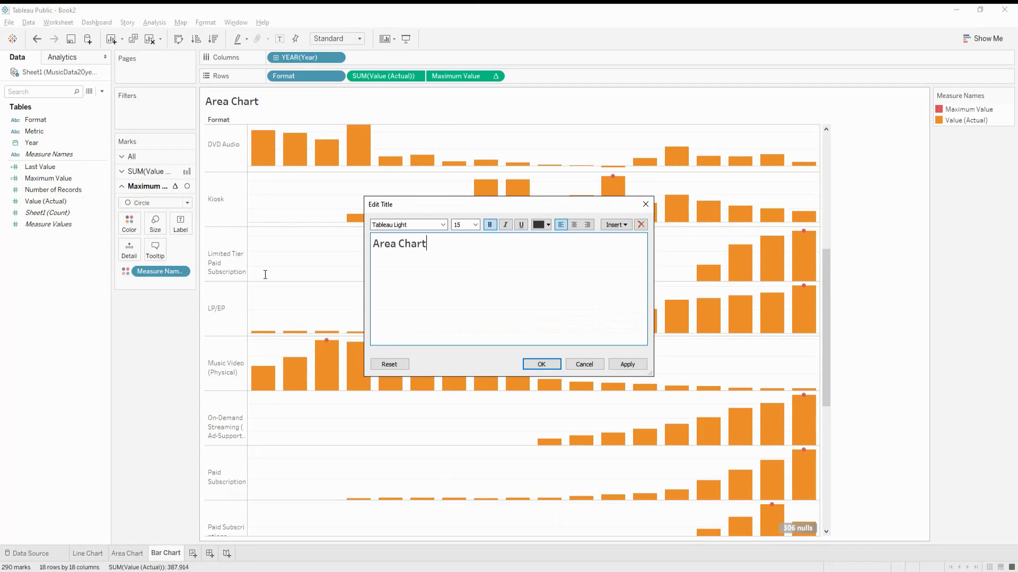
key("ctrl+a")
type("Bar Chart")
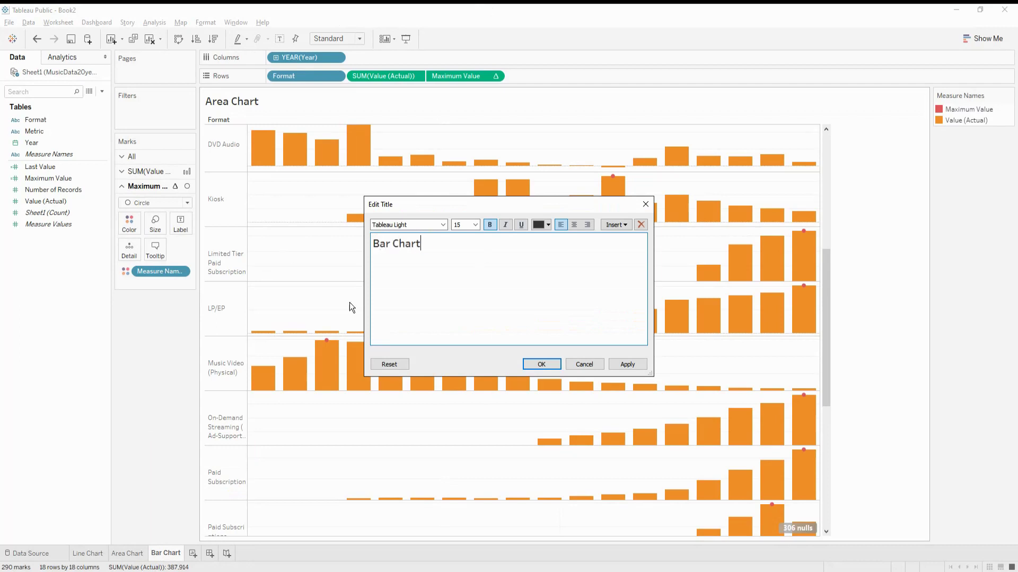
left_click(549, 364)
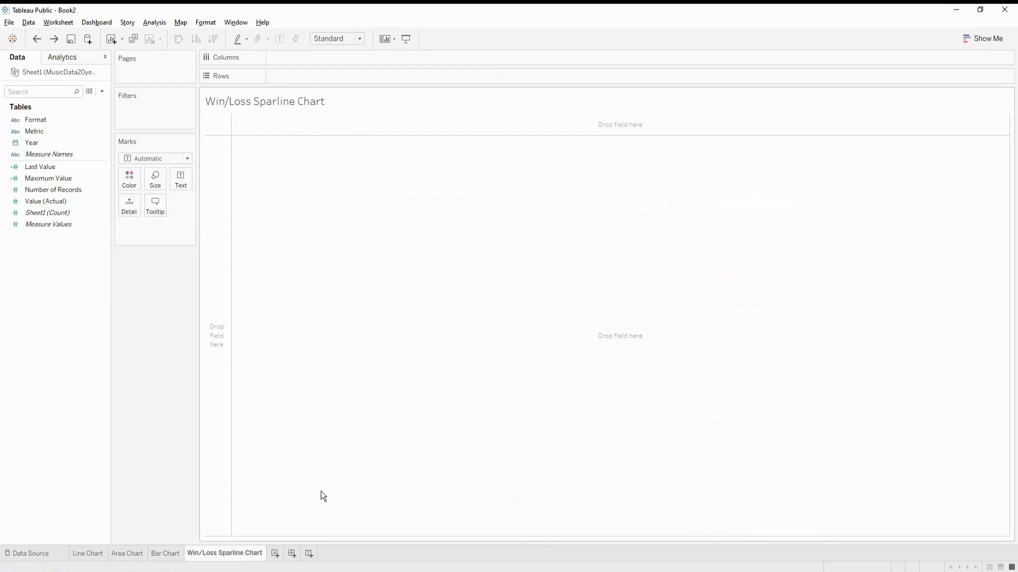
- Put Year on Columns, formats and Value (Actual) on Rows, and draw the marks as bars
left_click(39, 142)
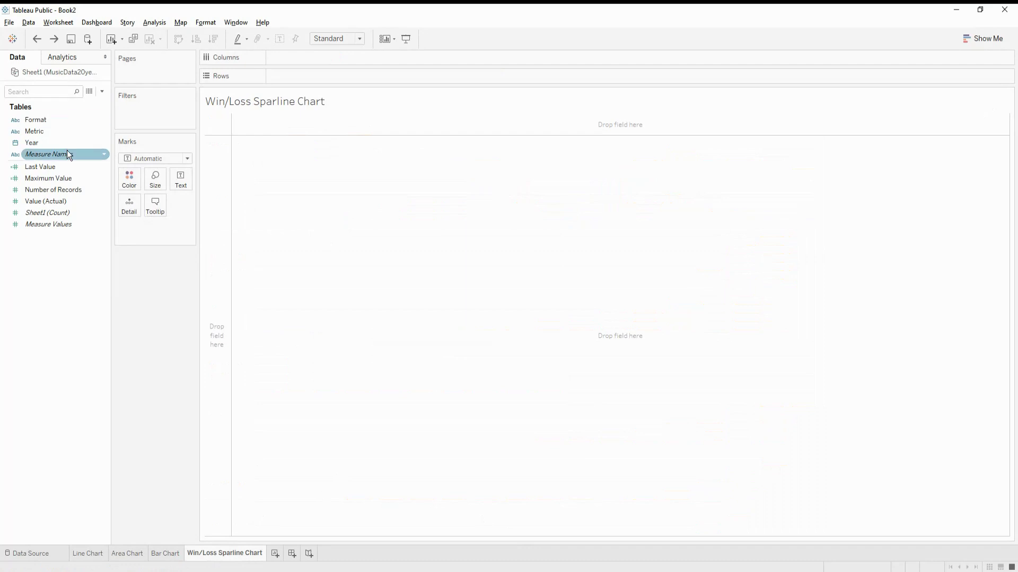
left_click_drag(56, 145, 316, 58)
left_click_drag(36, 120, 299, 78)
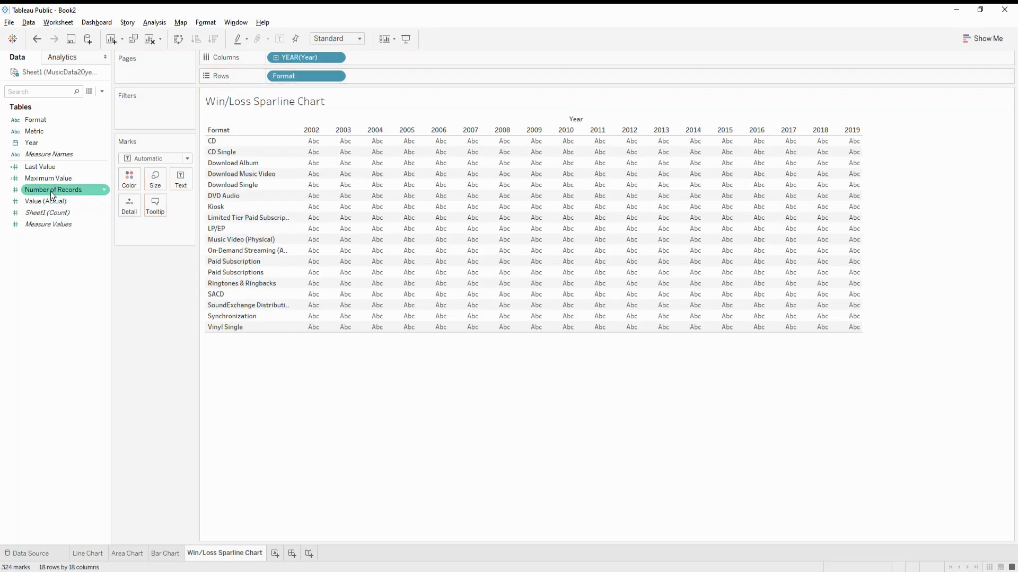
left_click_drag(53, 202, 379, 79)
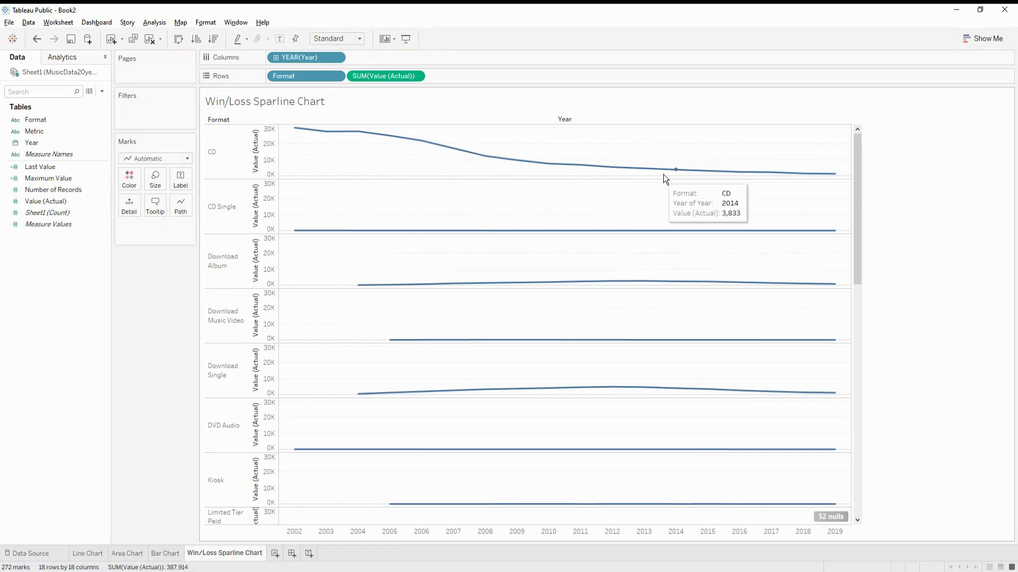
left_click(139, 158)
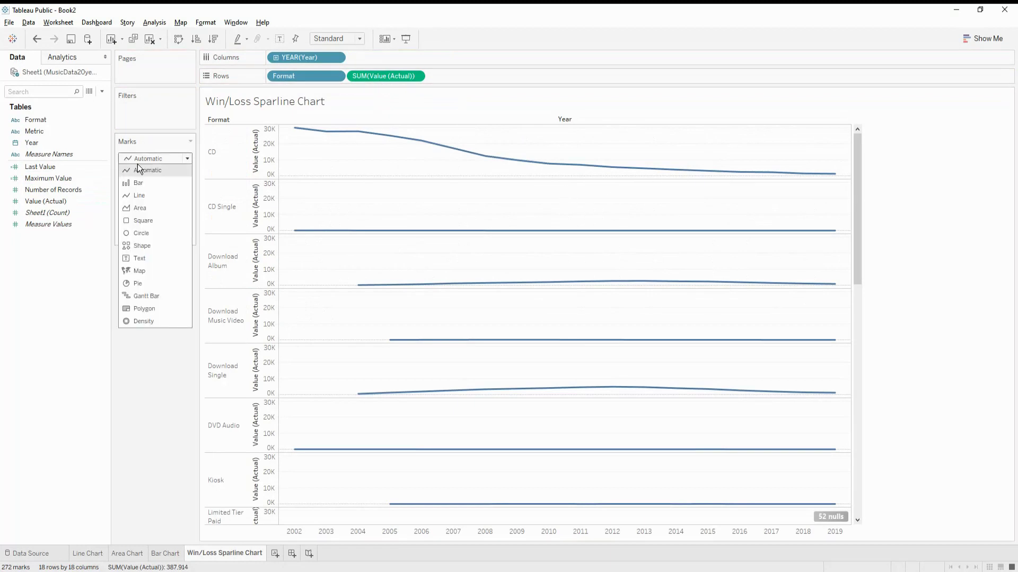
left_click(161, 182)
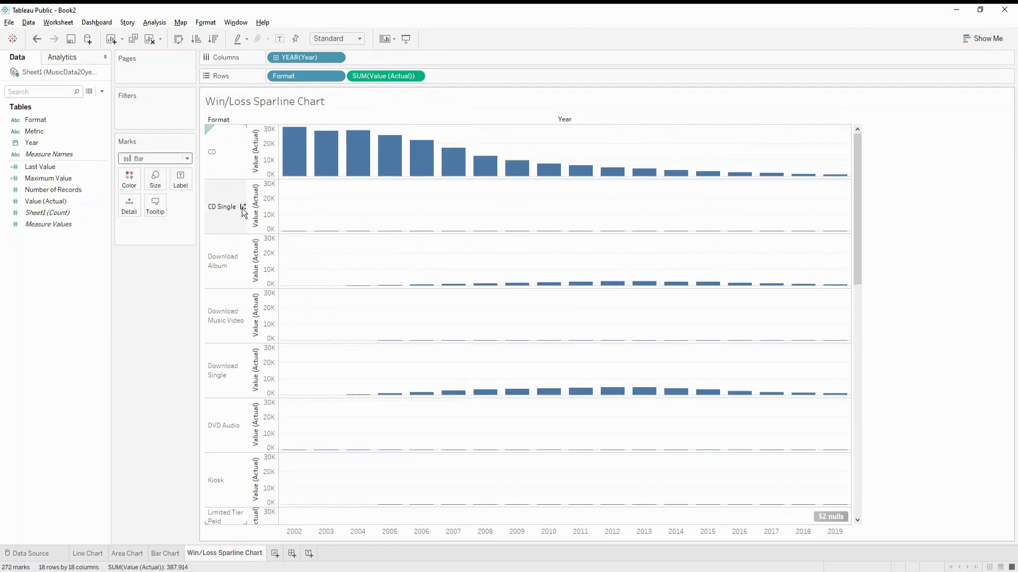
right_click(271, 224)
- Set the CD Single axis to Independent axis ranges for each row or column
left_click(303, 231)
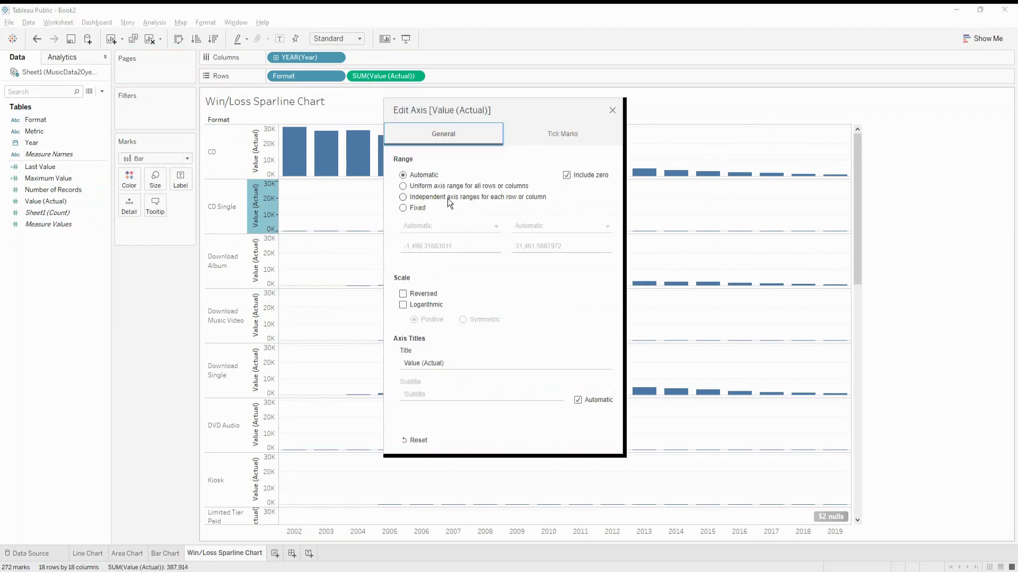
left_click(447, 197)
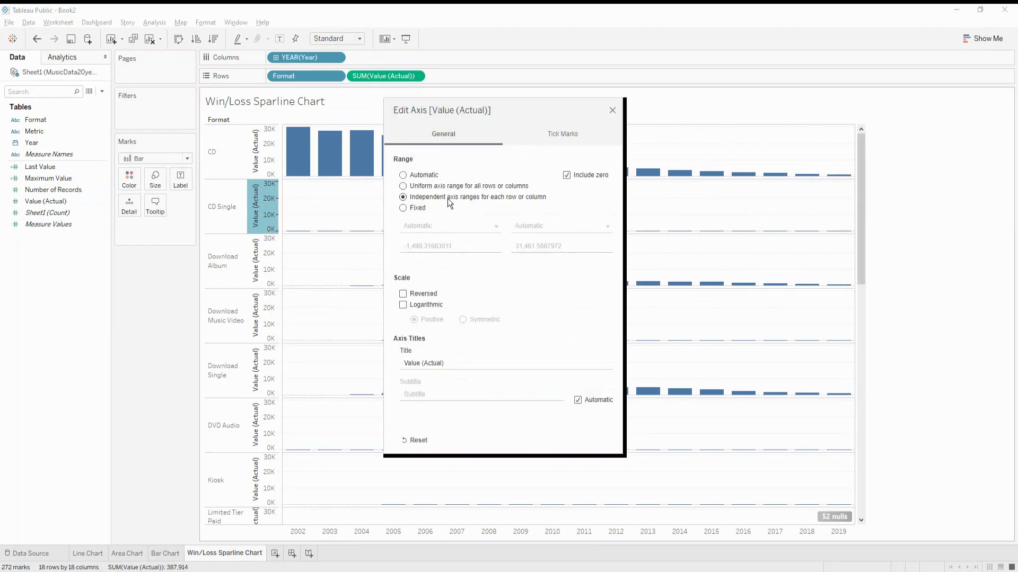
left_click(613, 108)
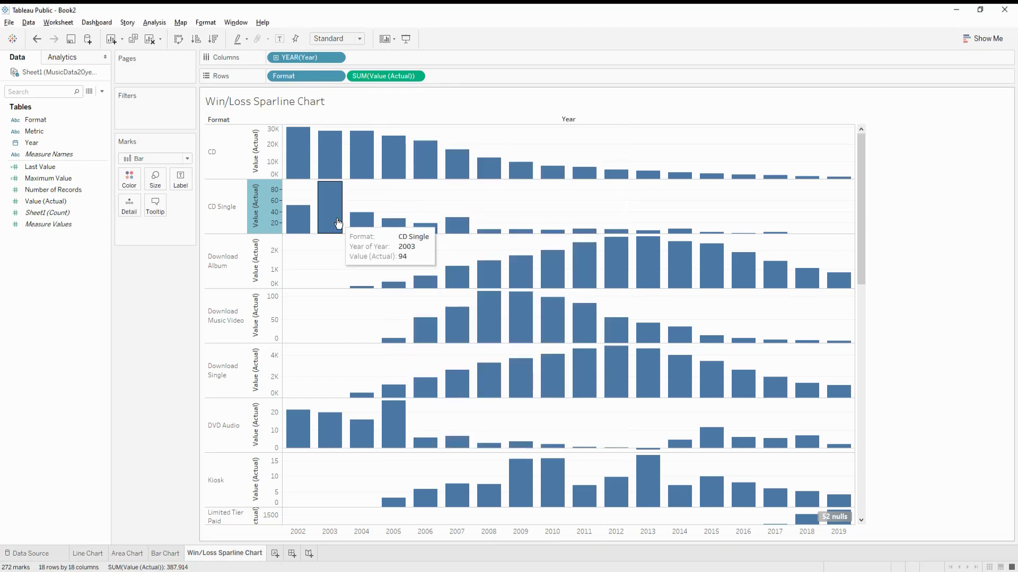
mouse_move(468, 397)
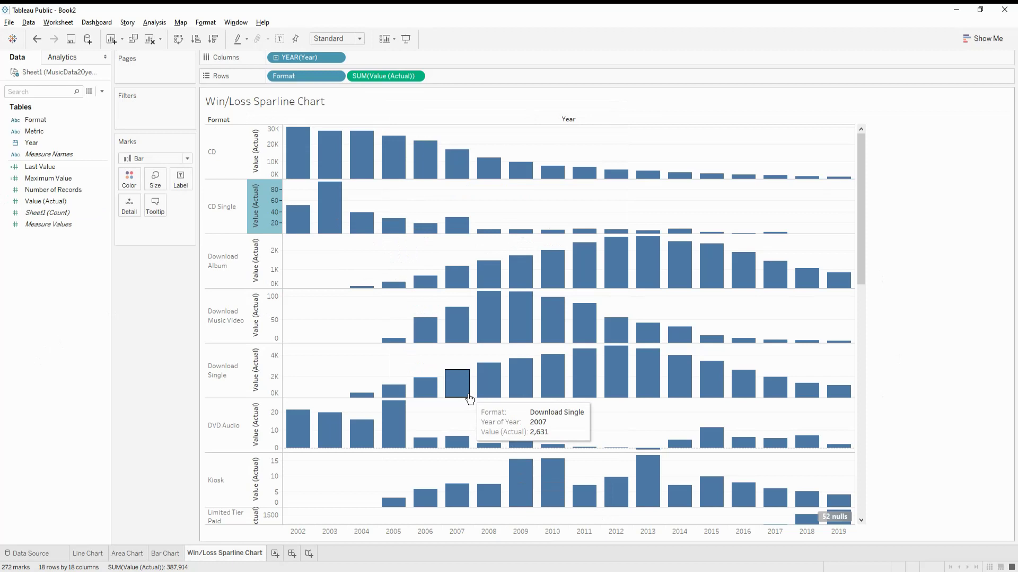
mouse_move(459, 339)
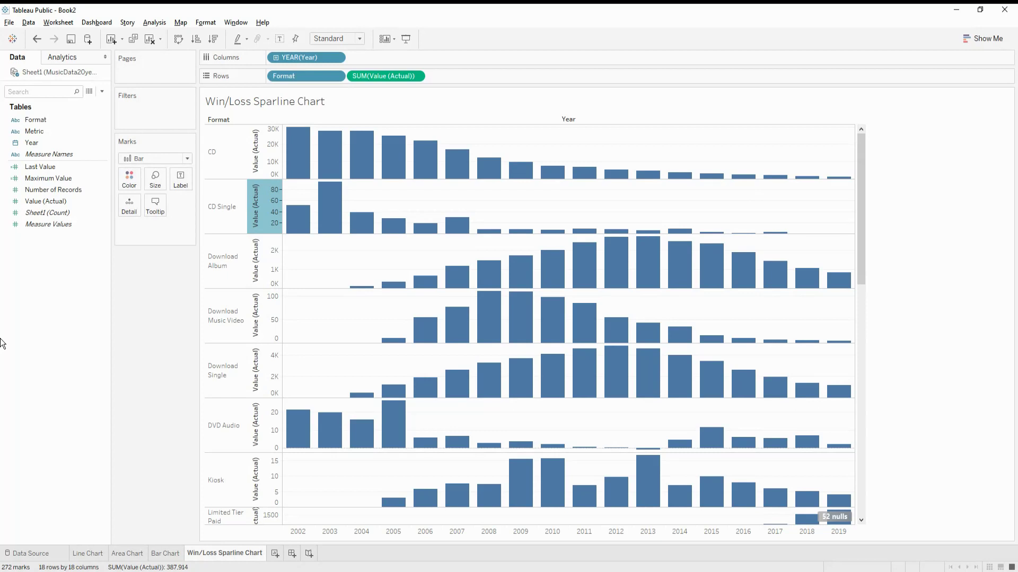
right_click(29, 297)
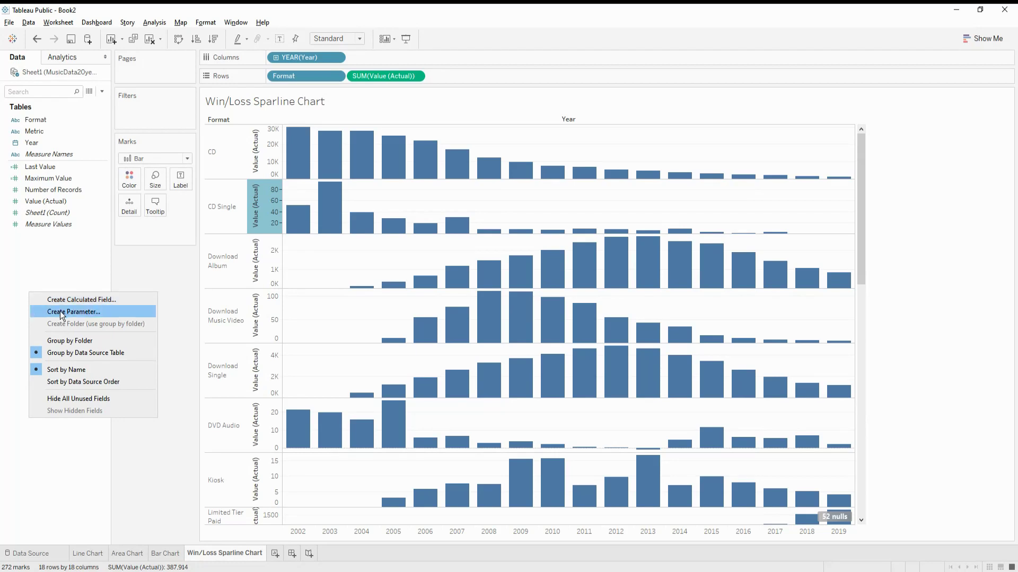
- Create the Win/Loss field: IF SUM([Value (Actual)]) > WINDOW_AVG(SUM([Value (Actual)])) THEN 1 ELSE 0 END
left_click(73, 299)
type("Win/Loss")
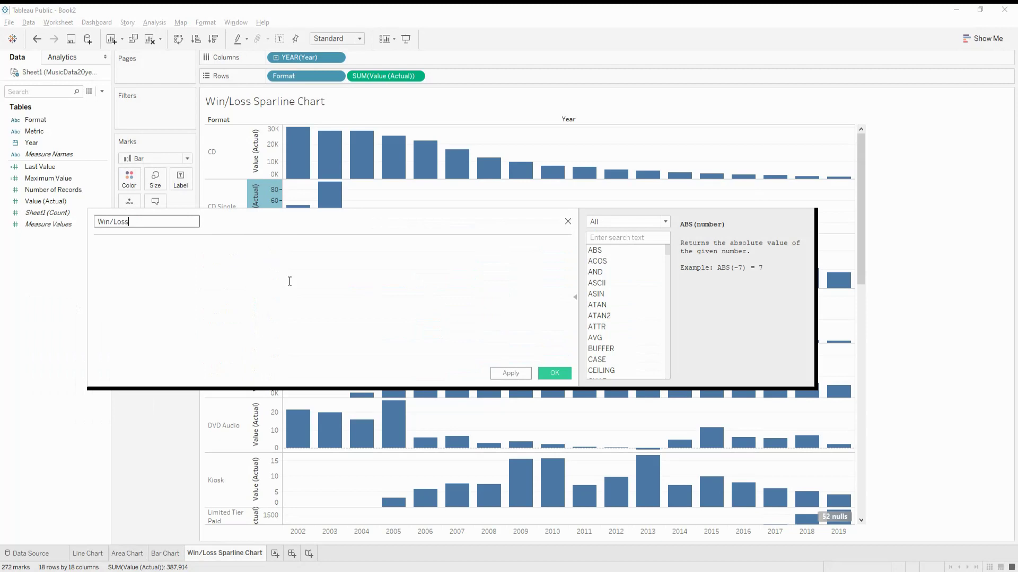
left_click(289, 281)
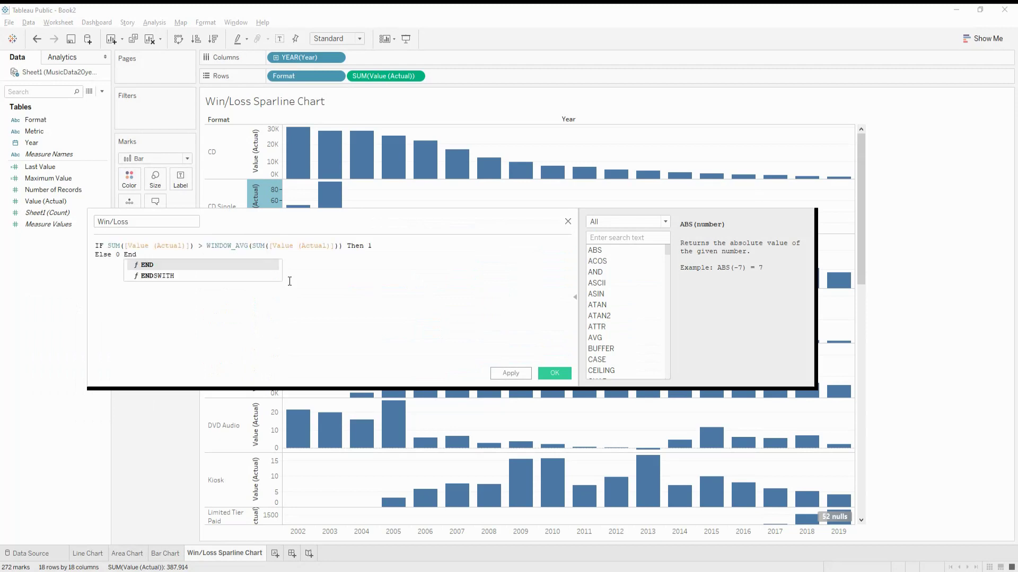
left_click(371, 281)
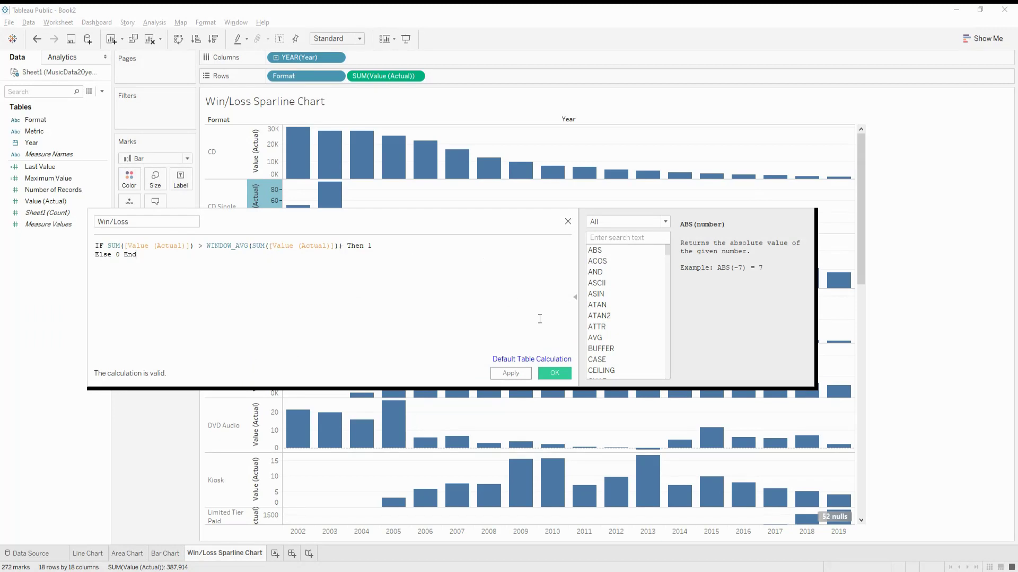
left_click(566, 375)
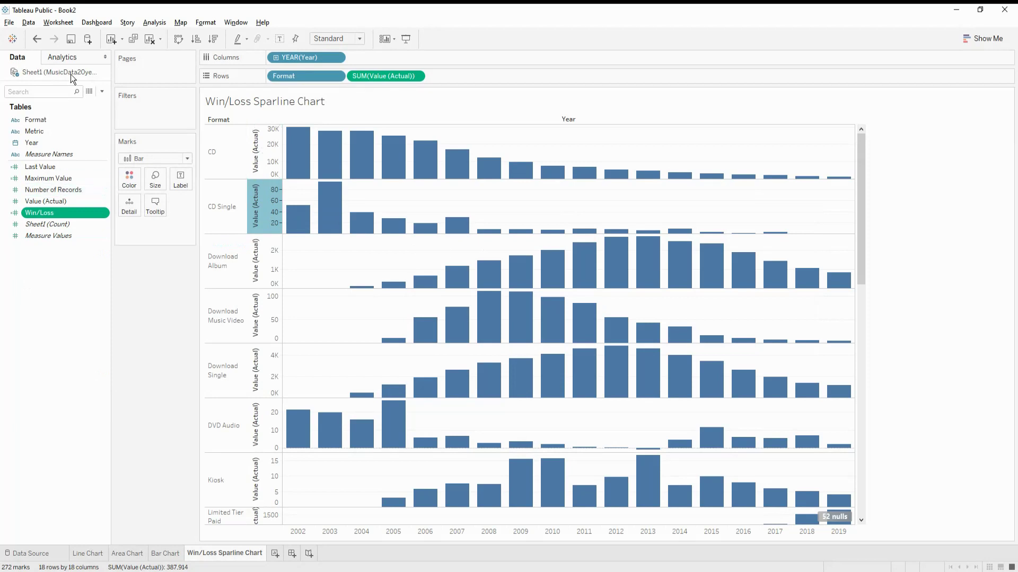
- Add a per-pane average reference line to every format's bars, with label and tooltip set to None
left_click(70, 57)
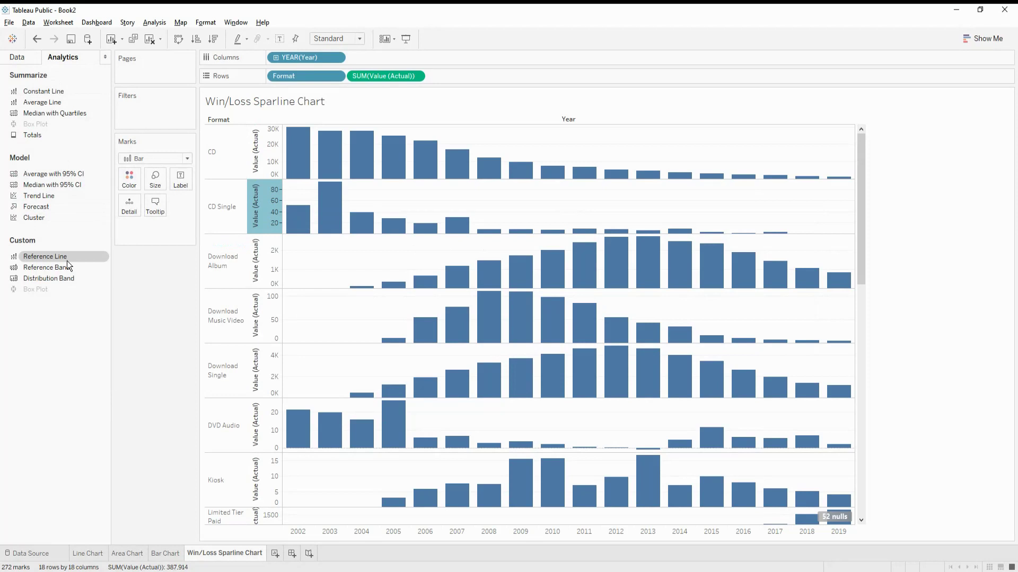
left_click_drag(62, 259, 337, 136)
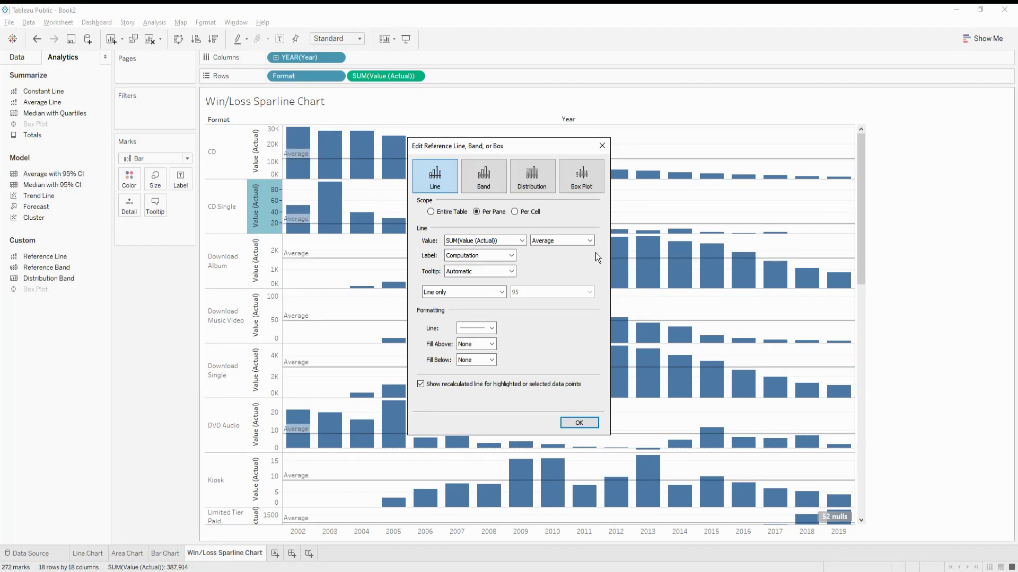
left_click(472, 256)
left_click(471, 265)
left_click(472, 272)
left_click(474, 282)
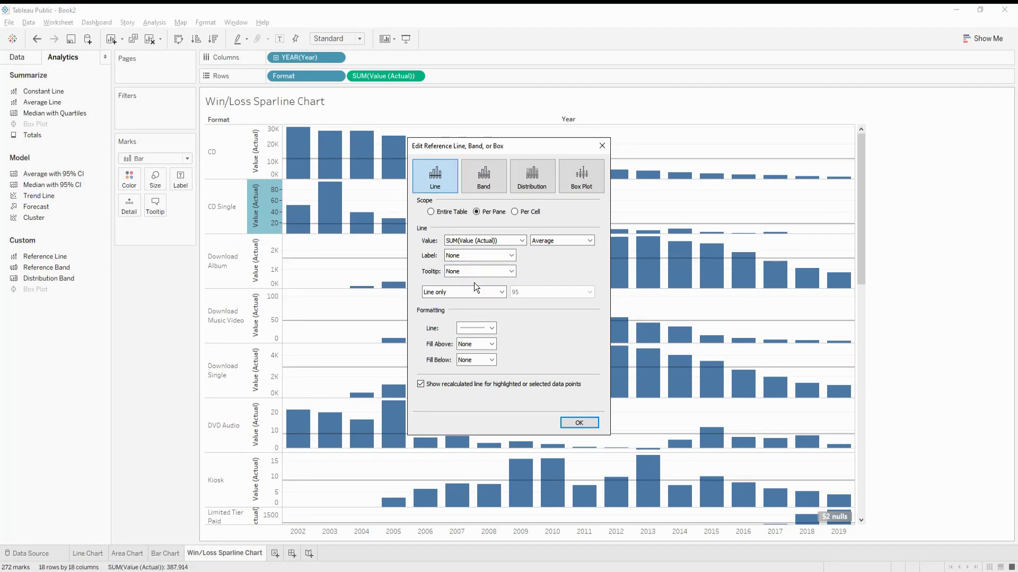
left_click(574, 424)
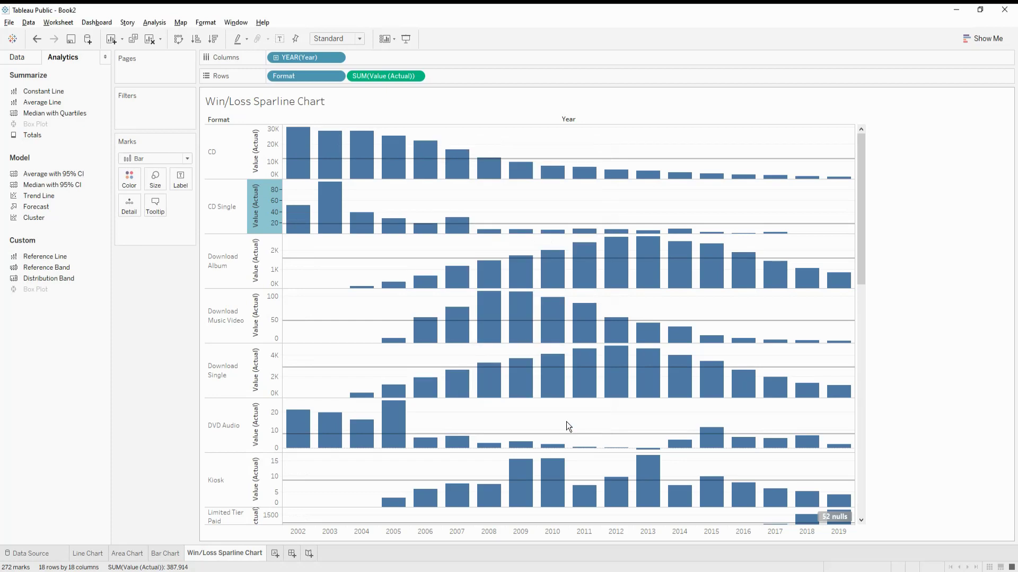
left_click(18, 59)
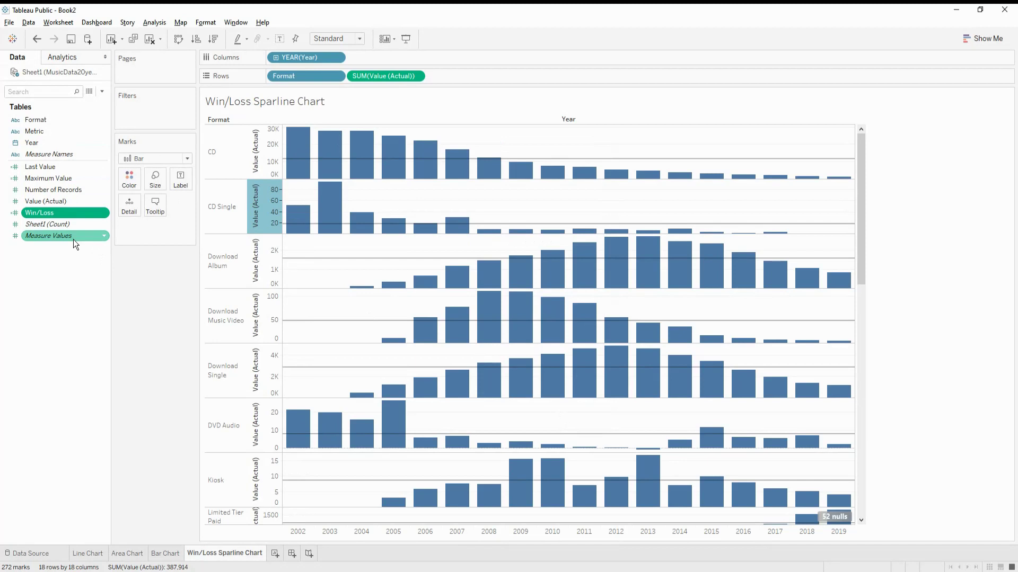
- Put Win/Loss on Color so above-average years show dark blue and others light blue
left_click_drag(44, 212, 128, 183)
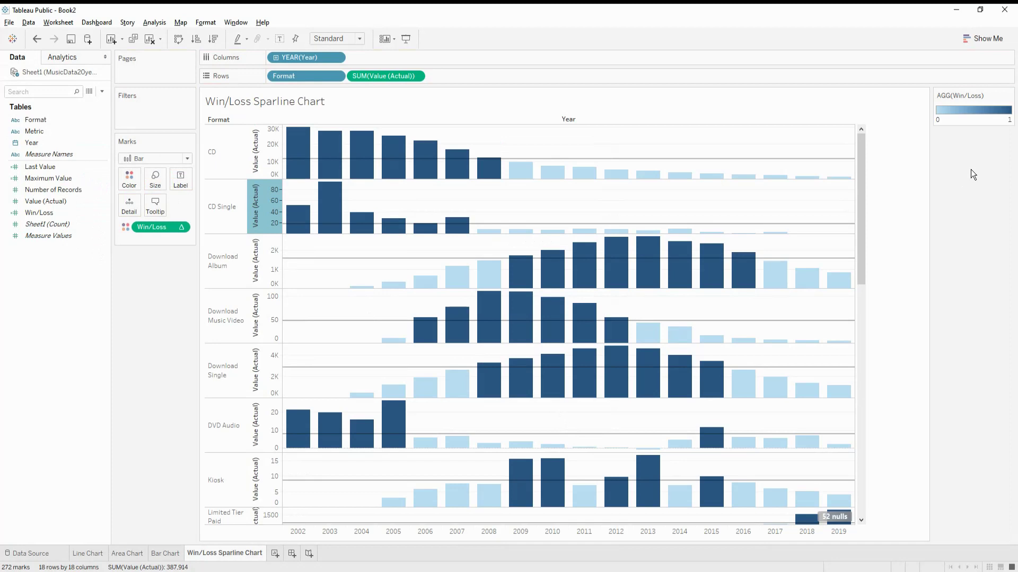
- Switch the Win/Loss colour legend to the Custom Diverging palette
left_click(1009, 96)
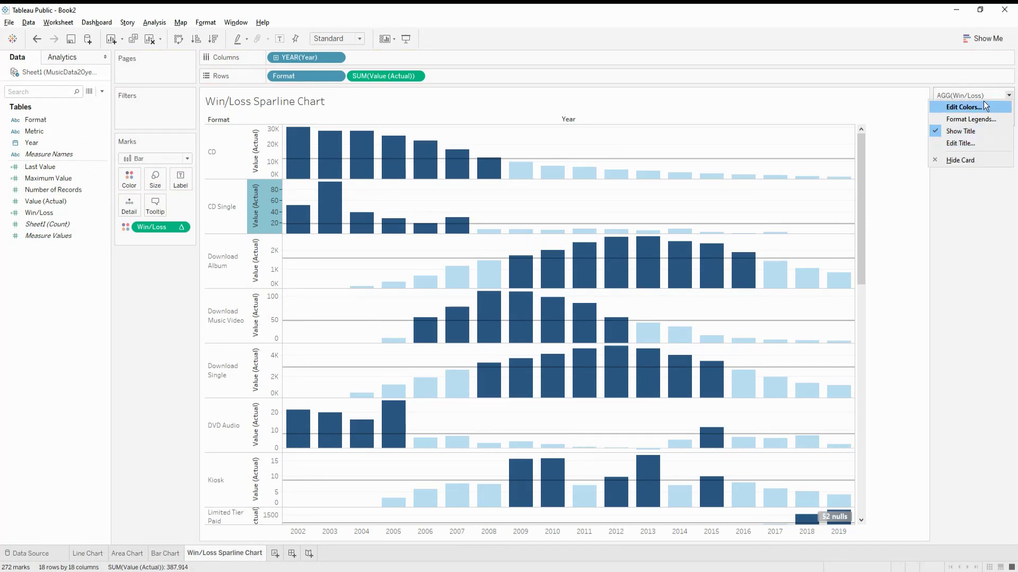
left_click(964, 107)
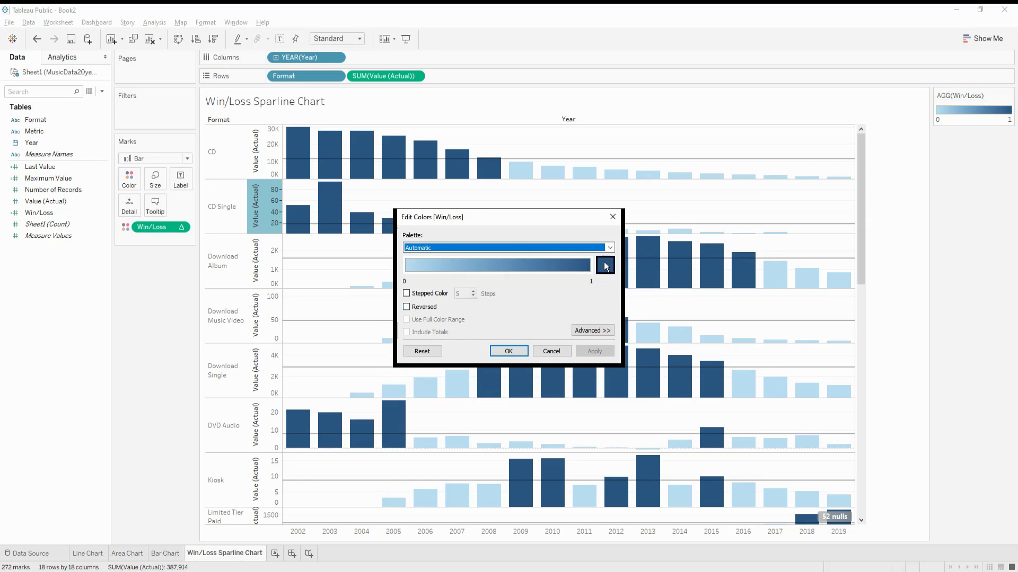
left_click(528, 248)
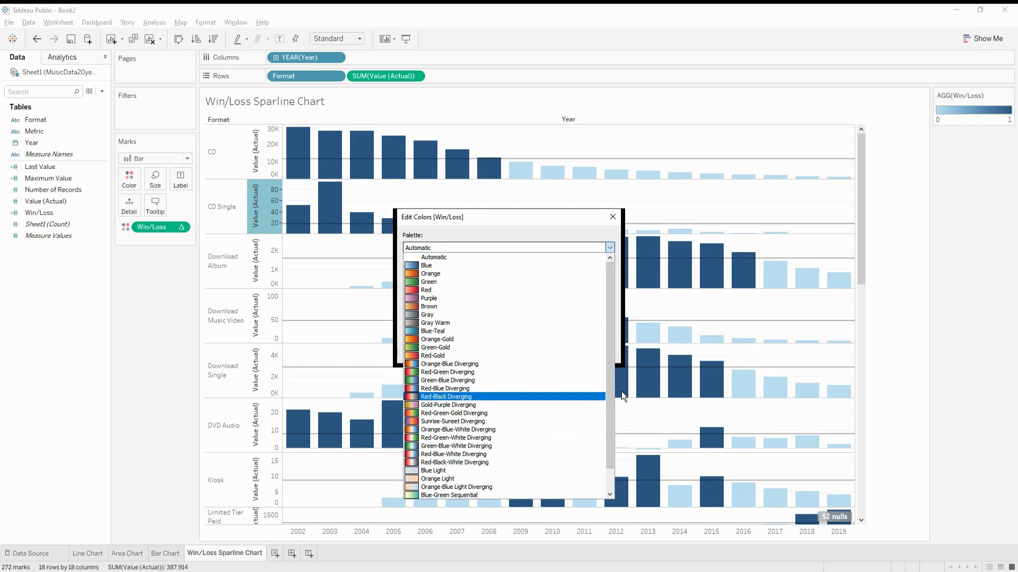
left_click_drag(609, 396, 612, 469)
left_click(470, 495)
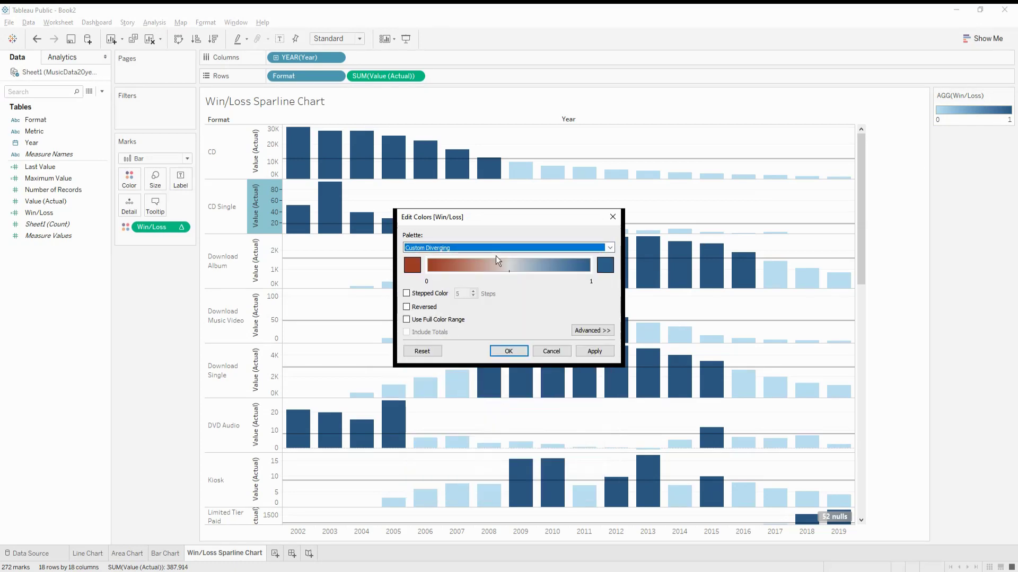
- Set the low end to dark red and the high end to green, and apply
left_click(413, 268)
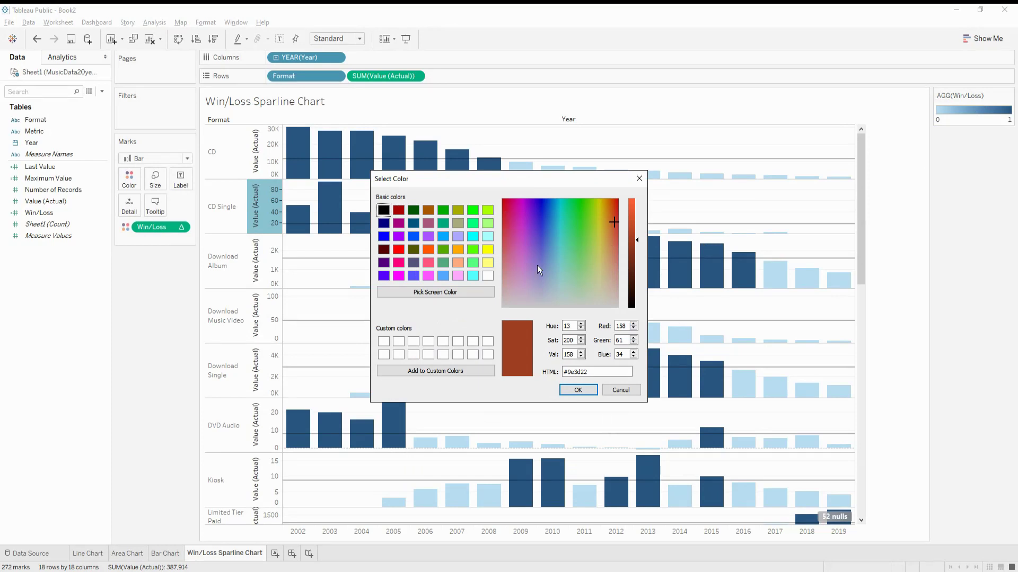
left_click(397, 211)
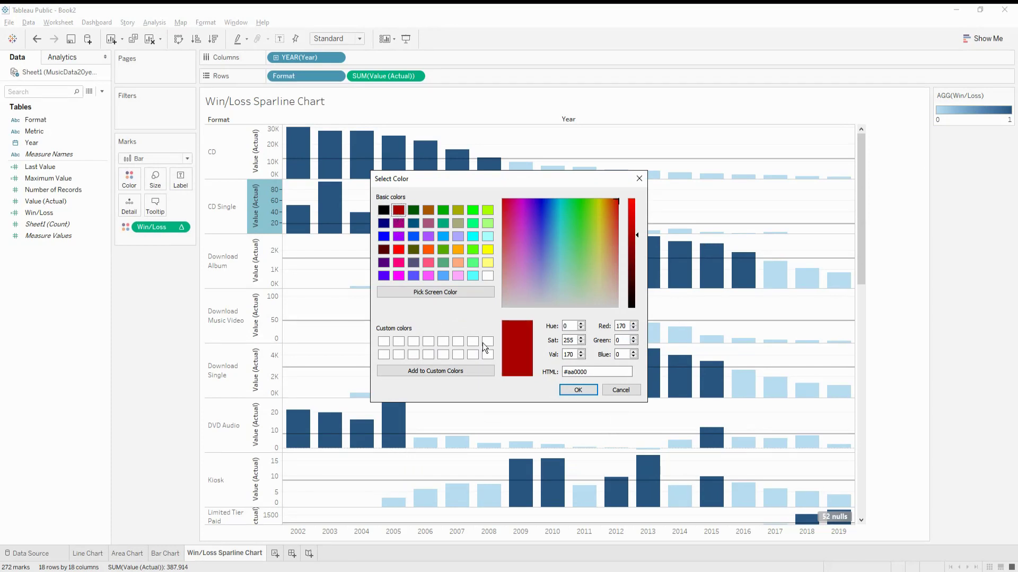
left_click(576, 391)
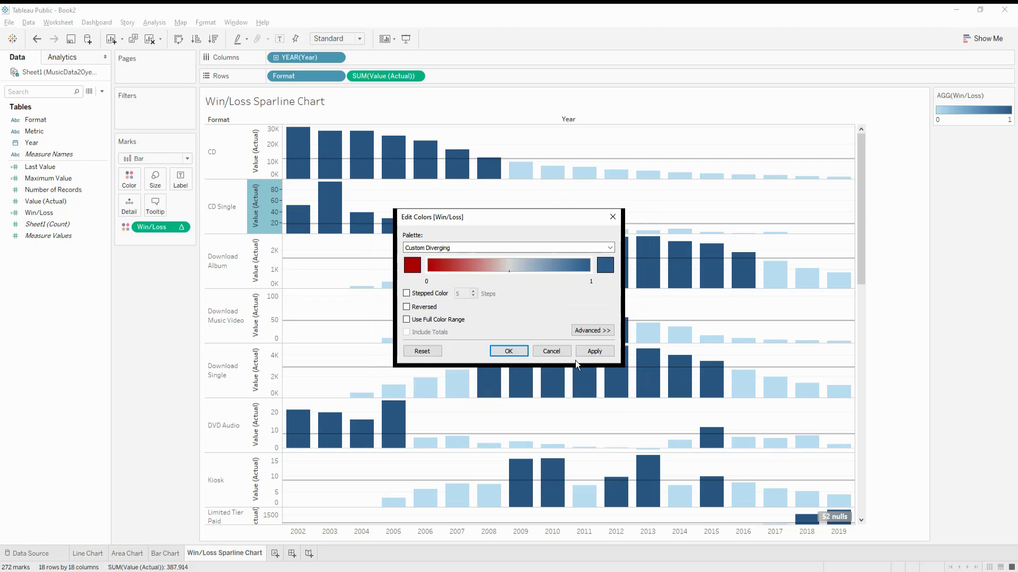
left_click(610, 265)
left_click(442, 211)
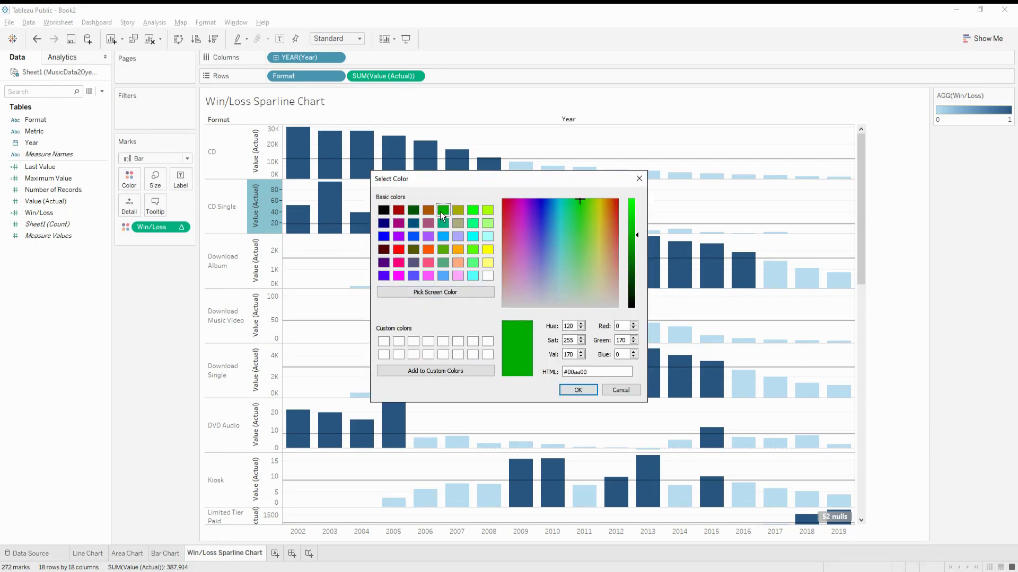
left_click(577, 391)
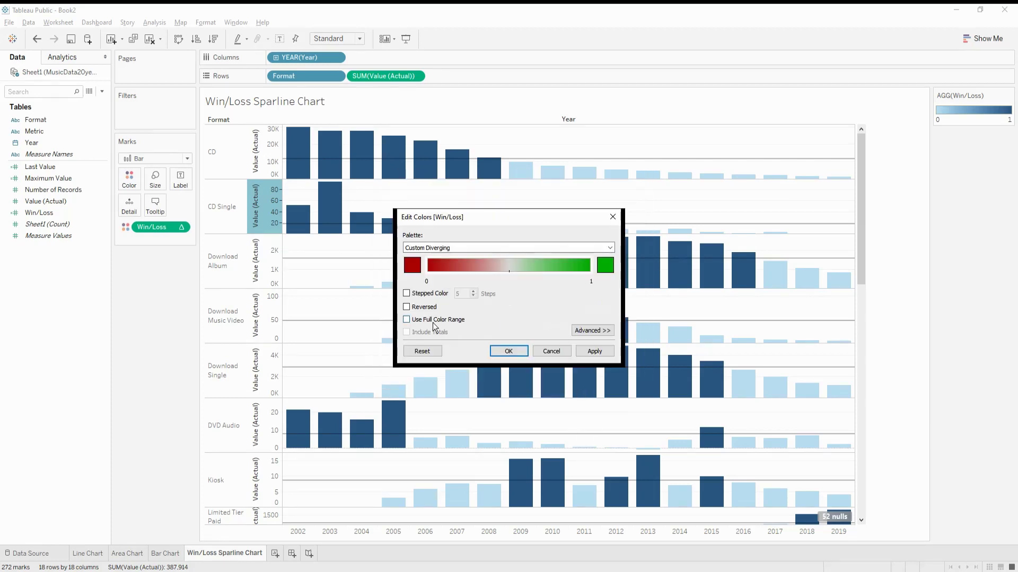
left_click(594, 351)
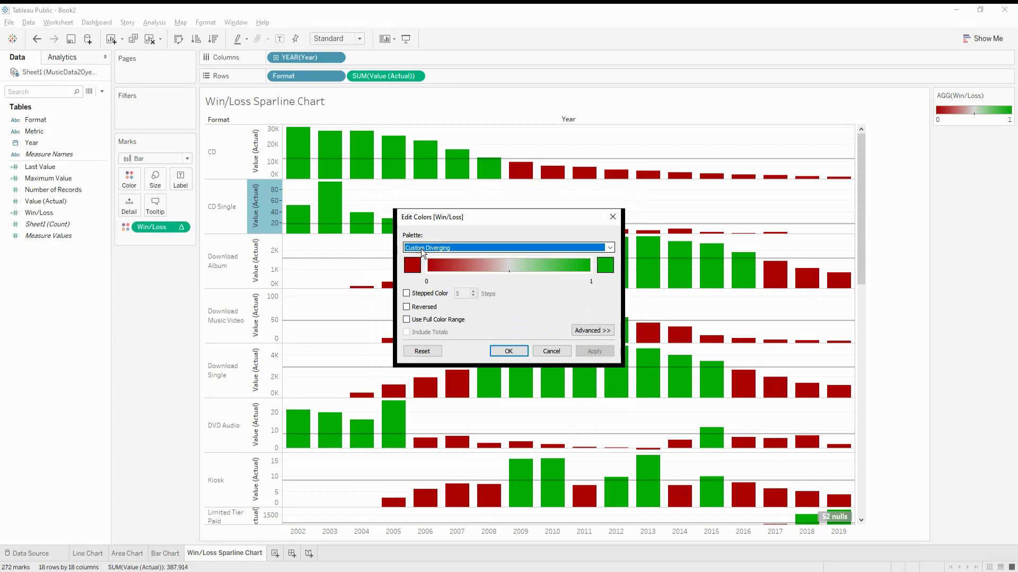
left_click(509, 351)
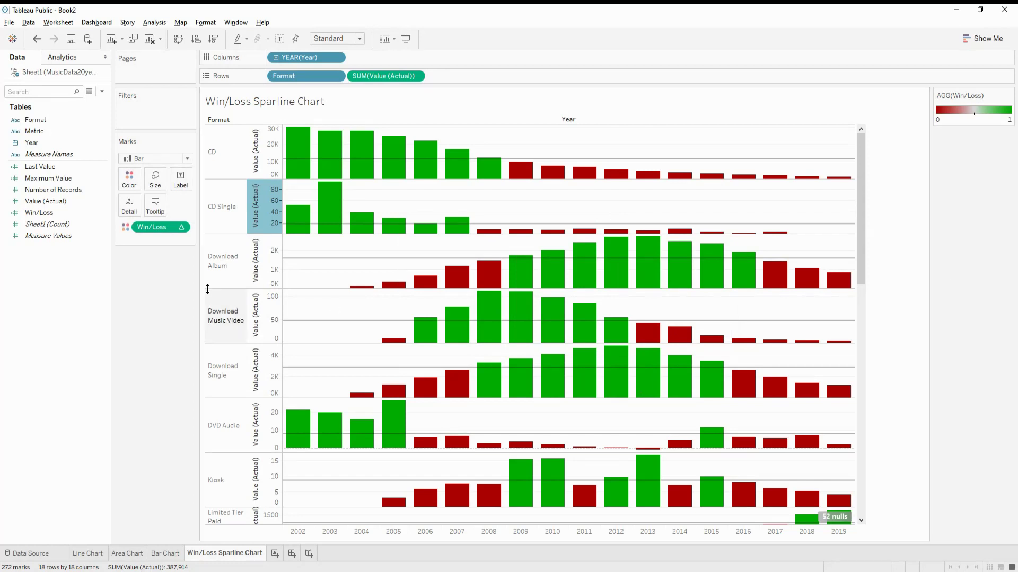
- Hide the Value axes, bold the Win/Loss Sparline Chart title, and hide the Year column label
right_click(265, 199)
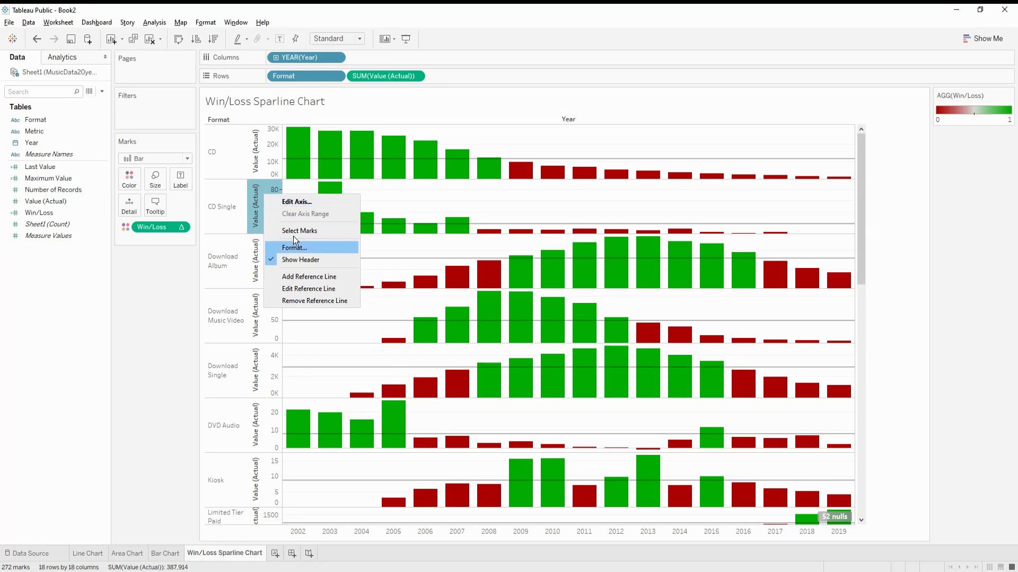
left_click(306, 260)
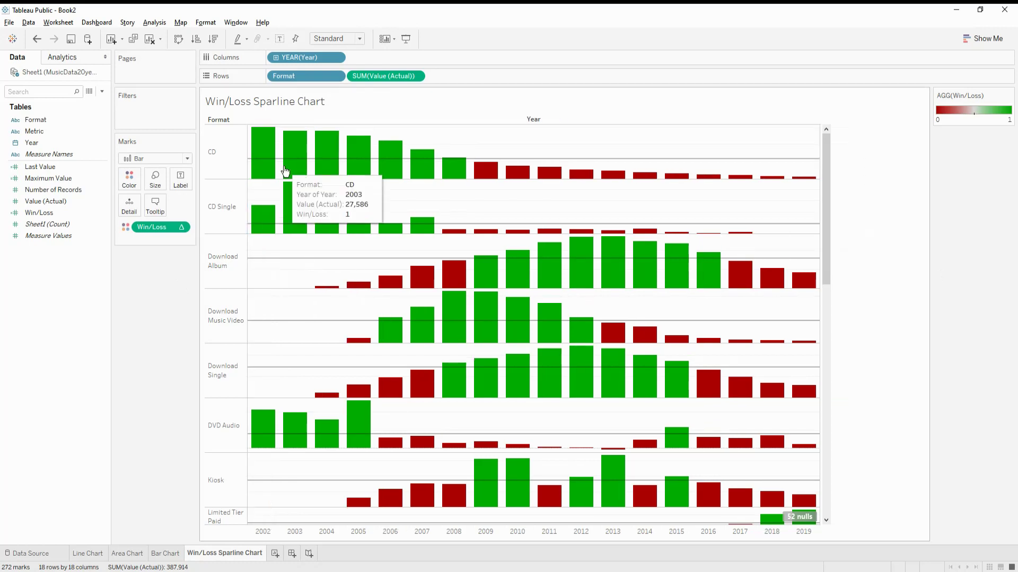
double_click(297, 106)
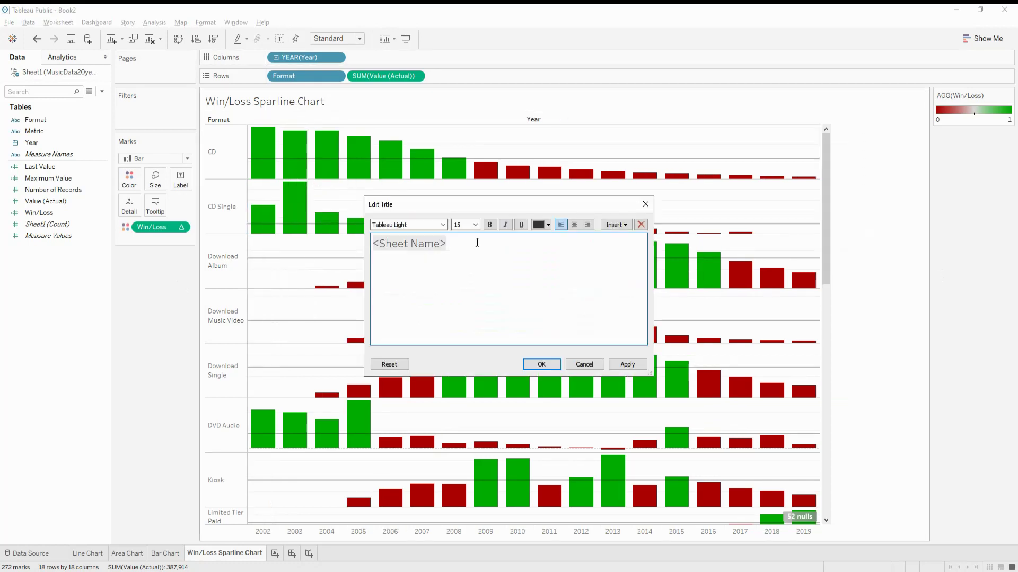
key("ctrl+a")
left_click(490, 225)
left_click(633, 364)
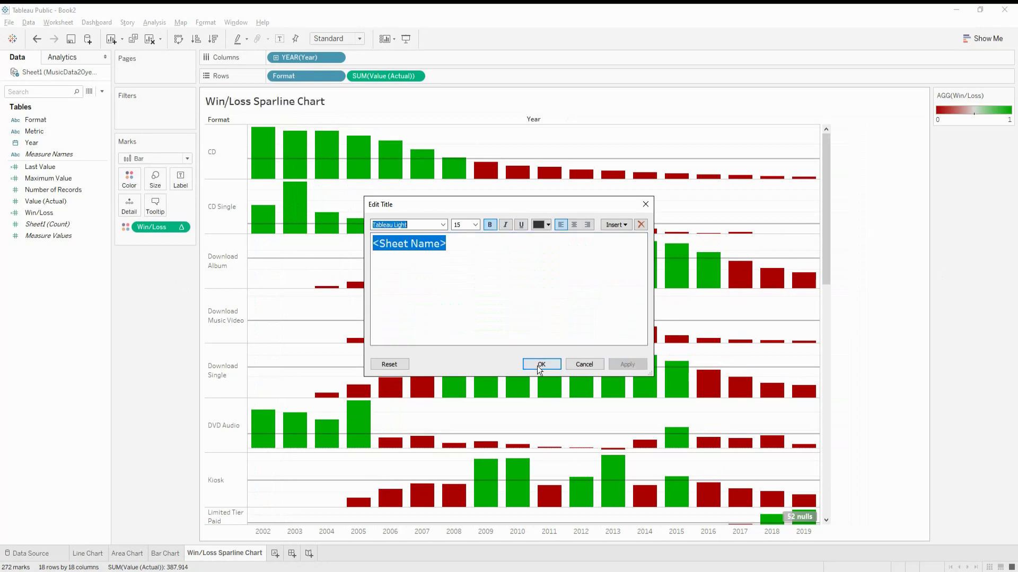
left_click(540, 364)
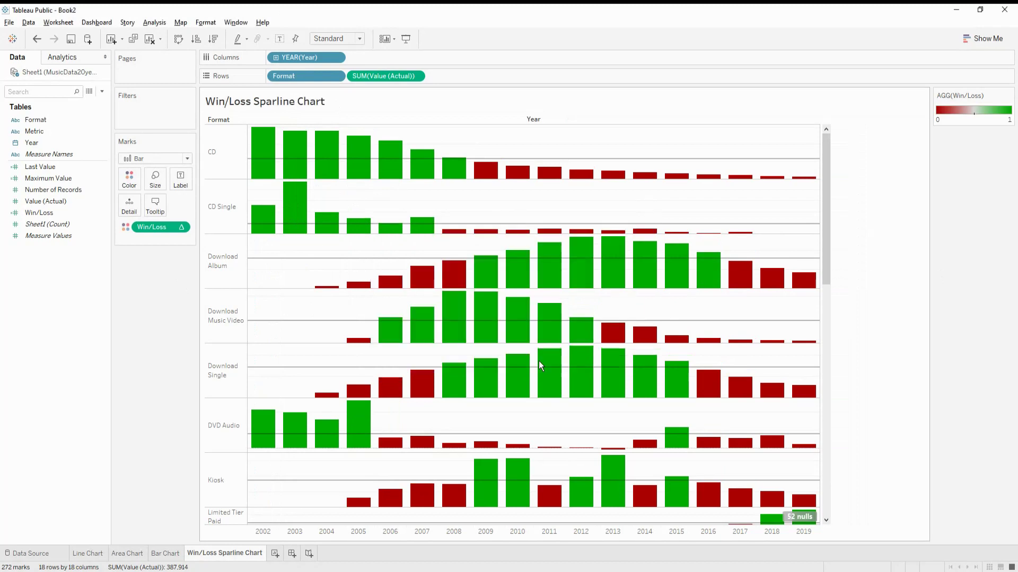
right_click(538, 121)
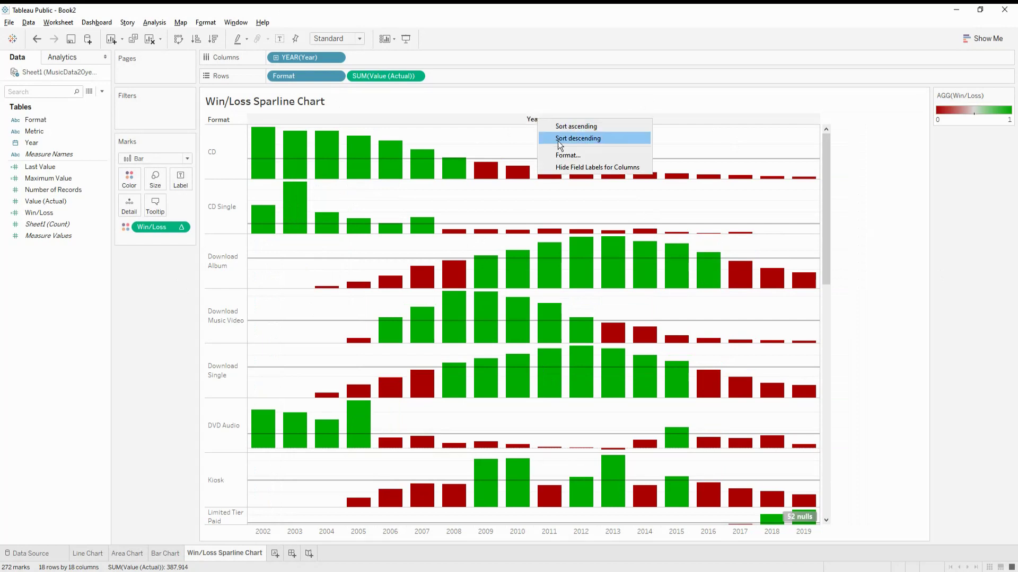
left_click(563, 168)
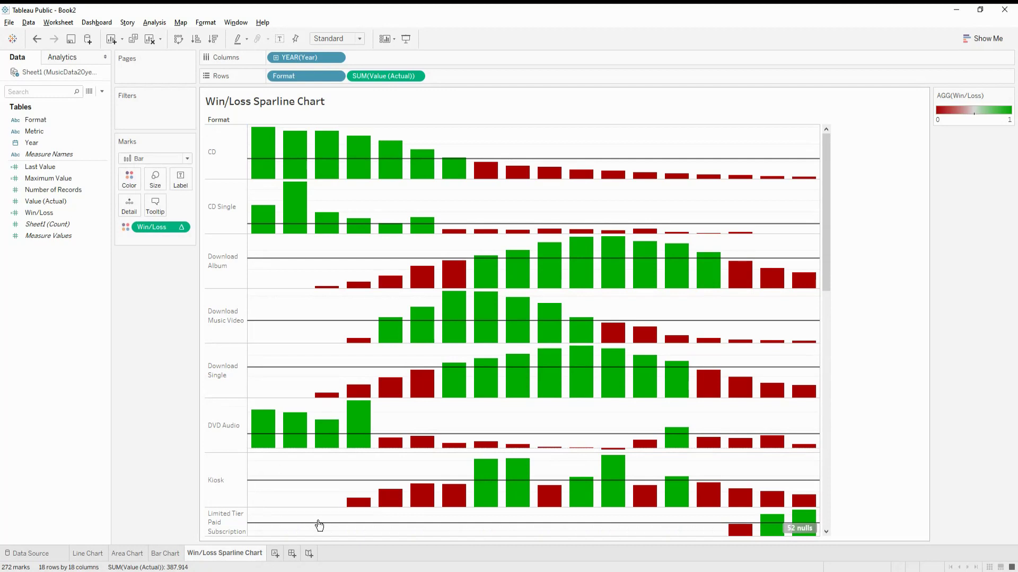
- Create Dashboard 1 and set its size range to Automatic
left_click(292, 554)
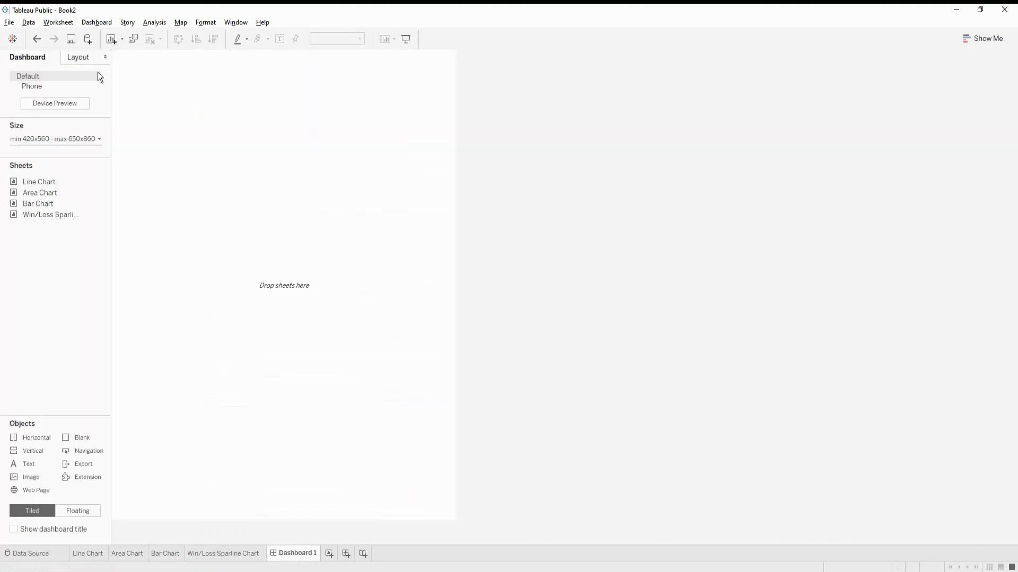
left_click(96, 138)
left_click(105, 158)
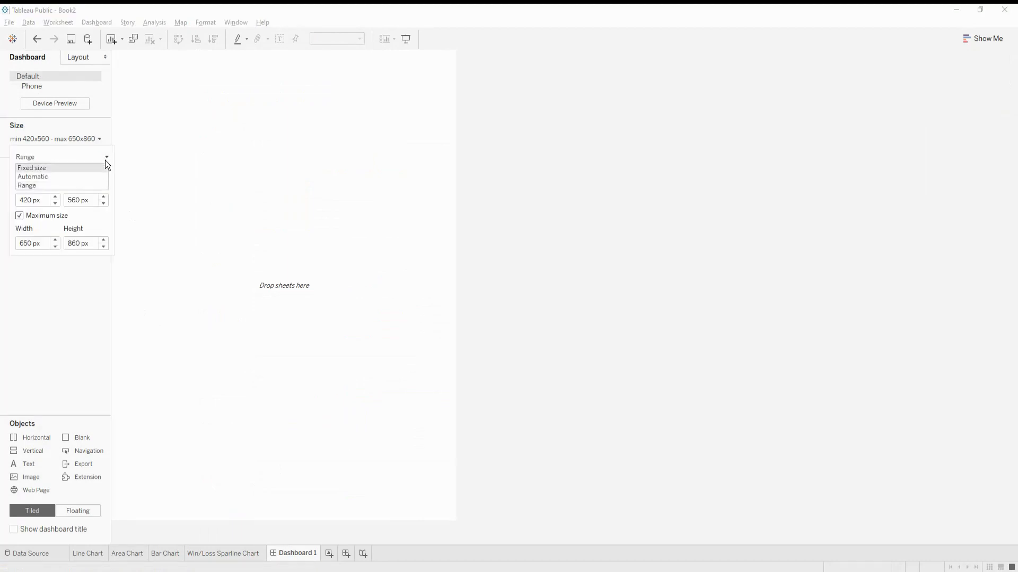
left_click(101, 177)
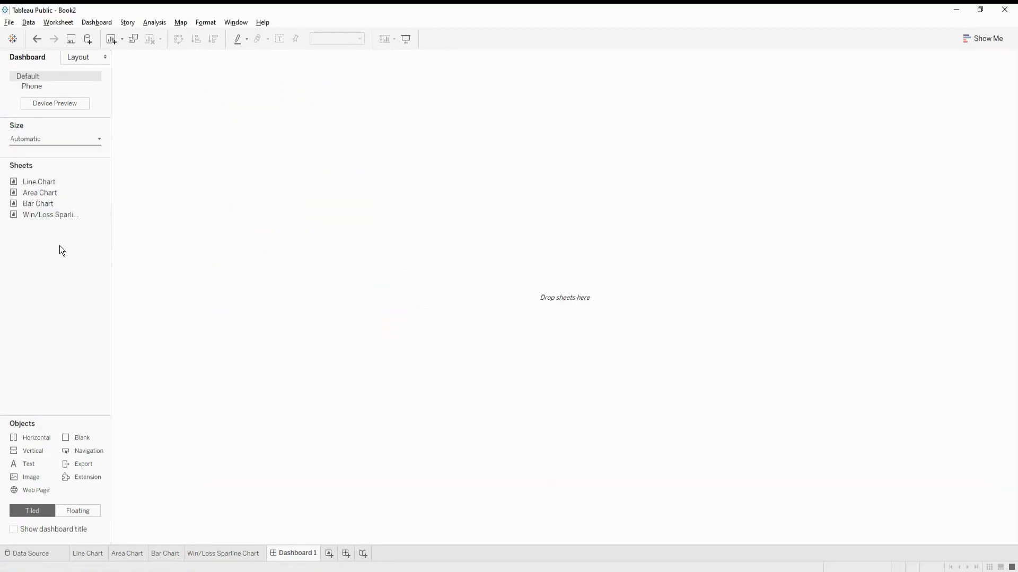
- Place the Line, Area, Bar and Win/Loss charts side by side on the dashboard
left_click_drag(49, 184, 154, 143)
mouse_move(56, 218)
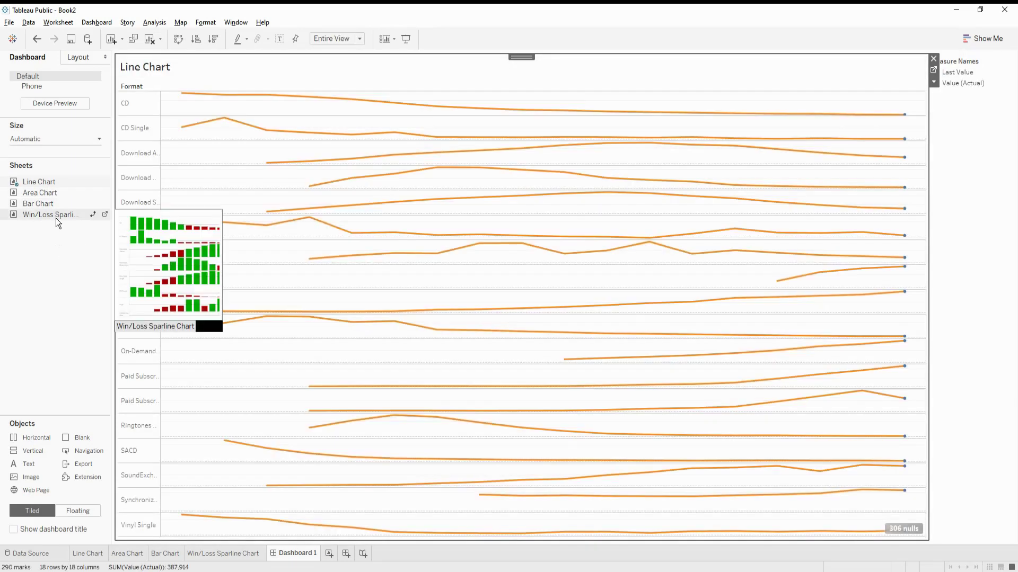
mouse_move(47, 195)
left_mouse_down()
mouse_move(991, 187)
mouse_move(946, 176)
mouse_move(920, 84)
left_mouse_up()
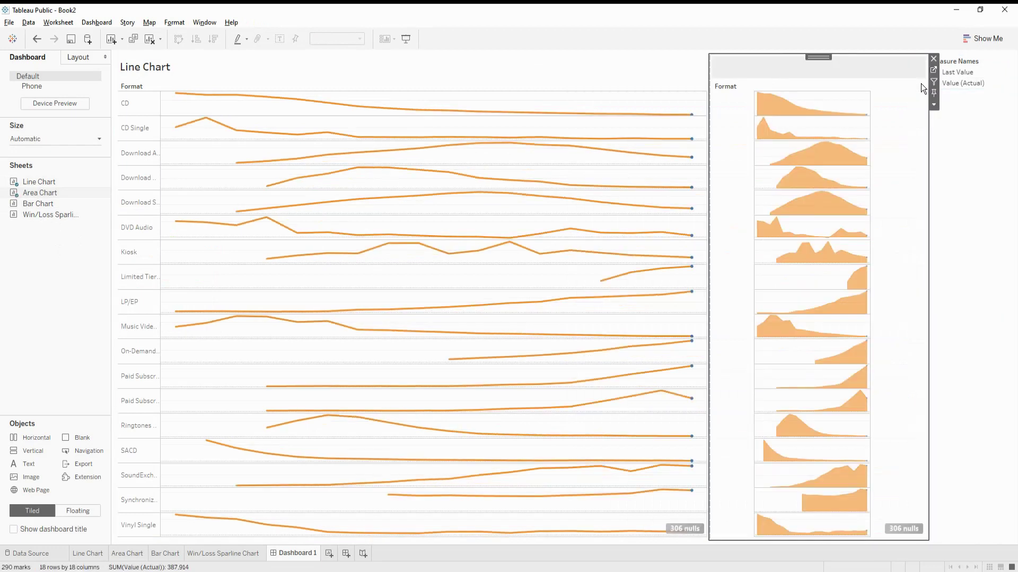
left_click_drag(40, 205, 917, 110)
mouse_move(49, 217)
left_click_drag(48, 217, 908, 140)
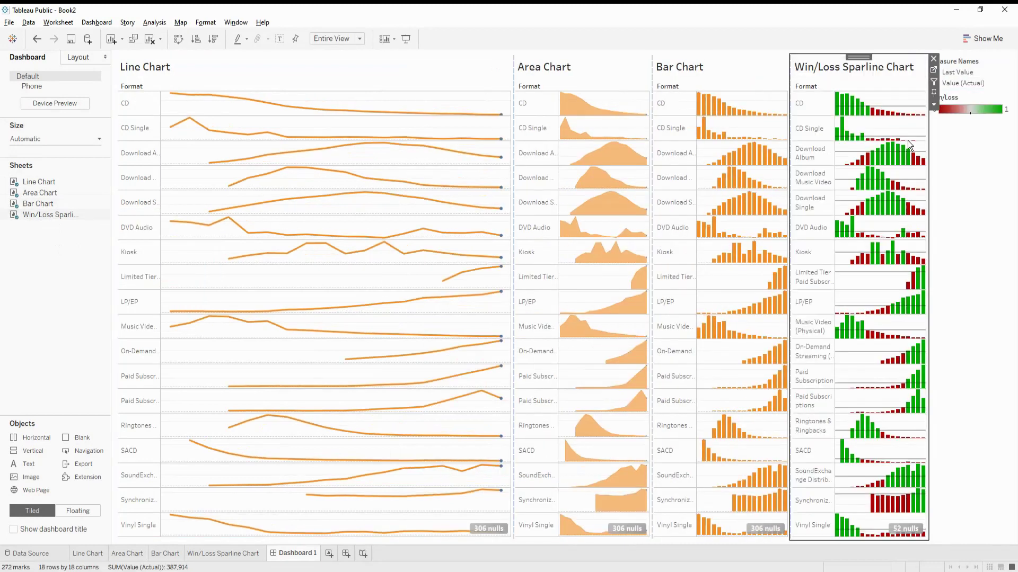
- Remove the Measure Names and Win/Loss colour legends from the dashboard
left_click(957, 70)
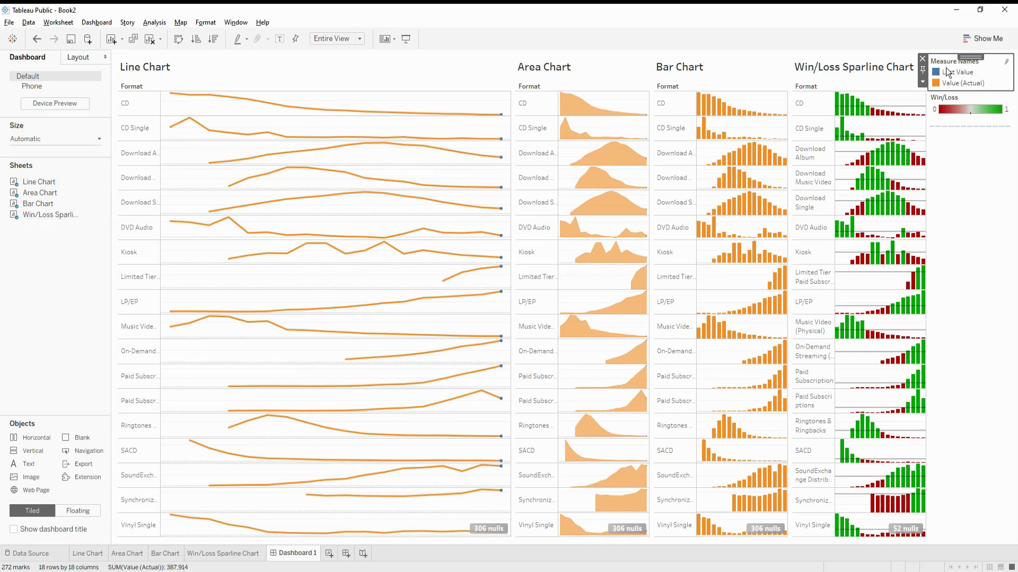
left_click(923, 59)
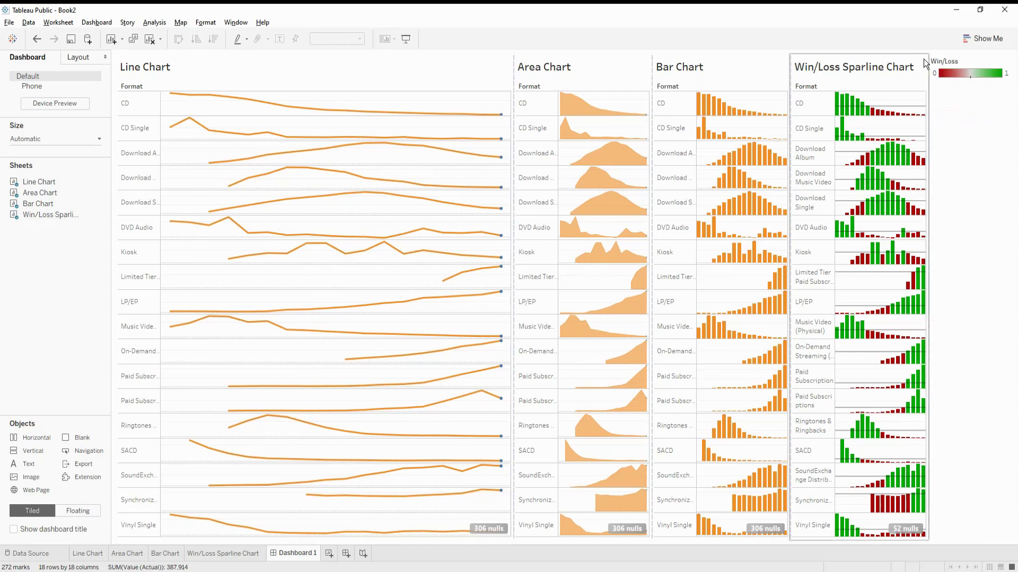
left_click(986, 59)
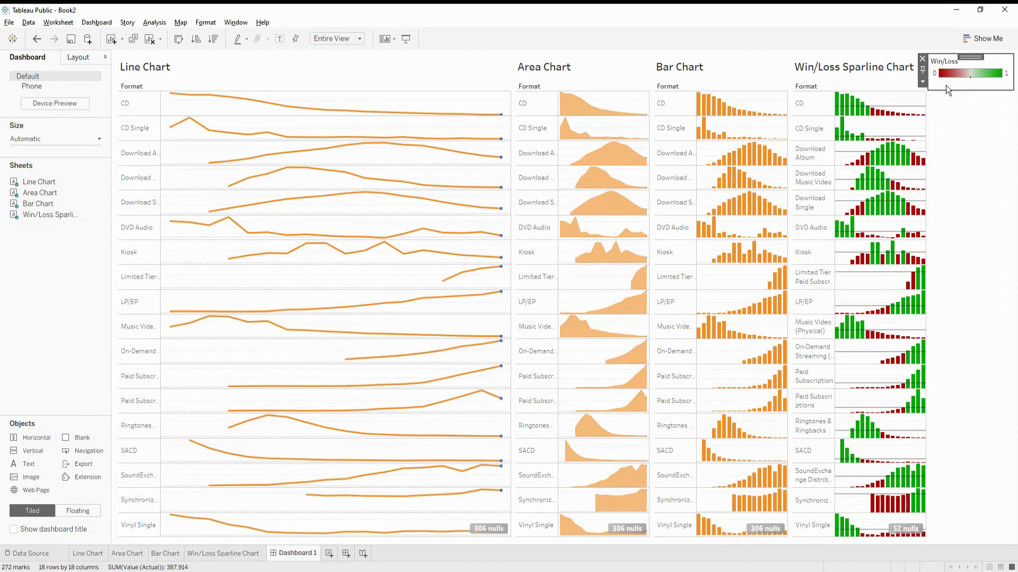
left_click(923, 56)
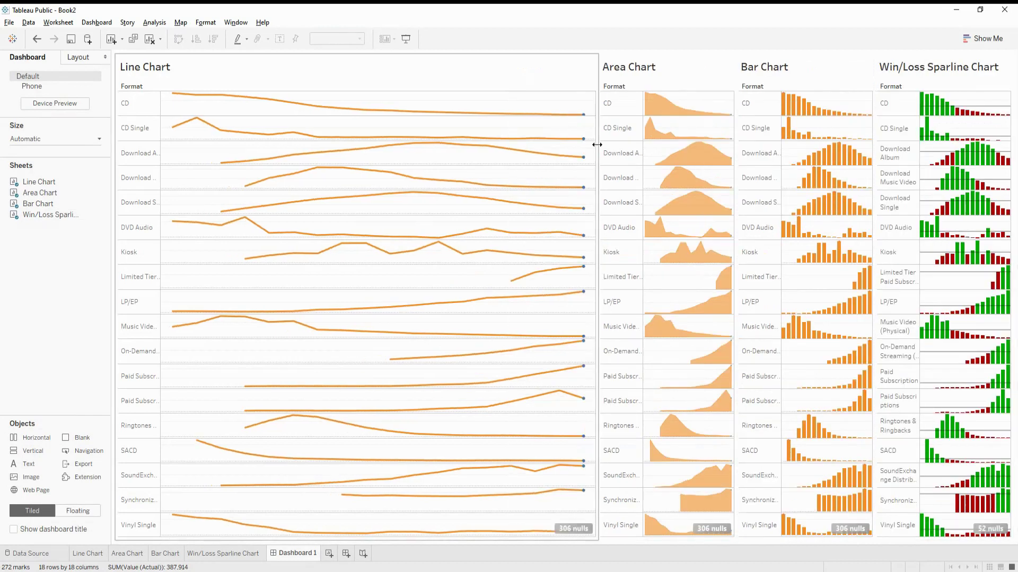
- Narrow the Line Chart so the other three charts widen evenly
left_click_drag(597, 156, 320, 181)
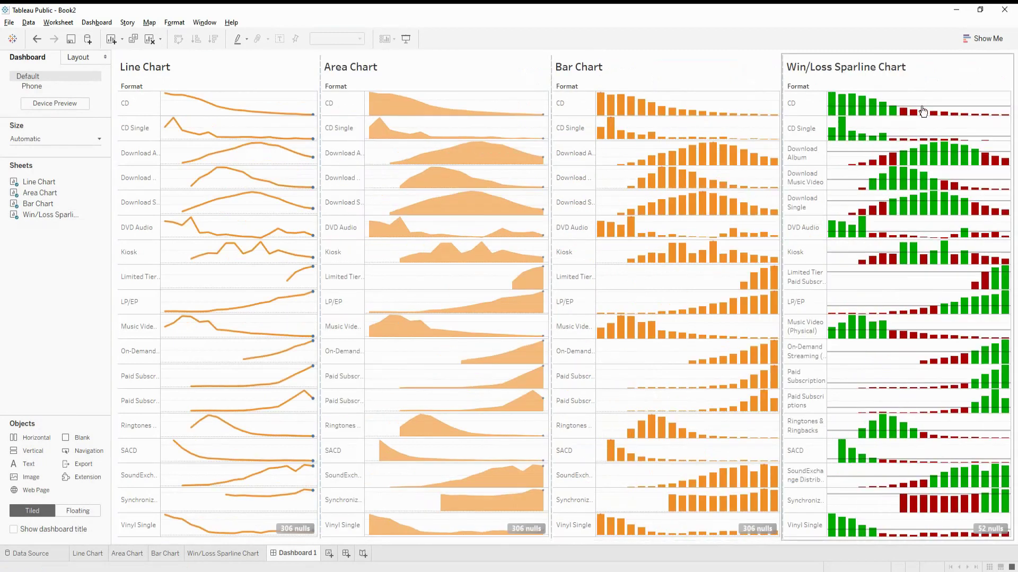
right_click(565, 158)
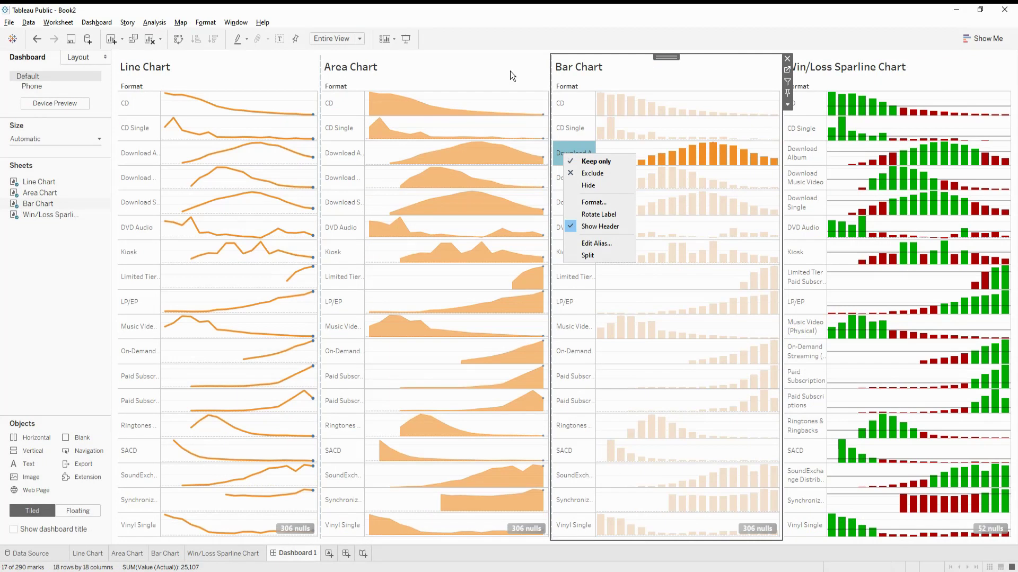
left_click(507, 30)
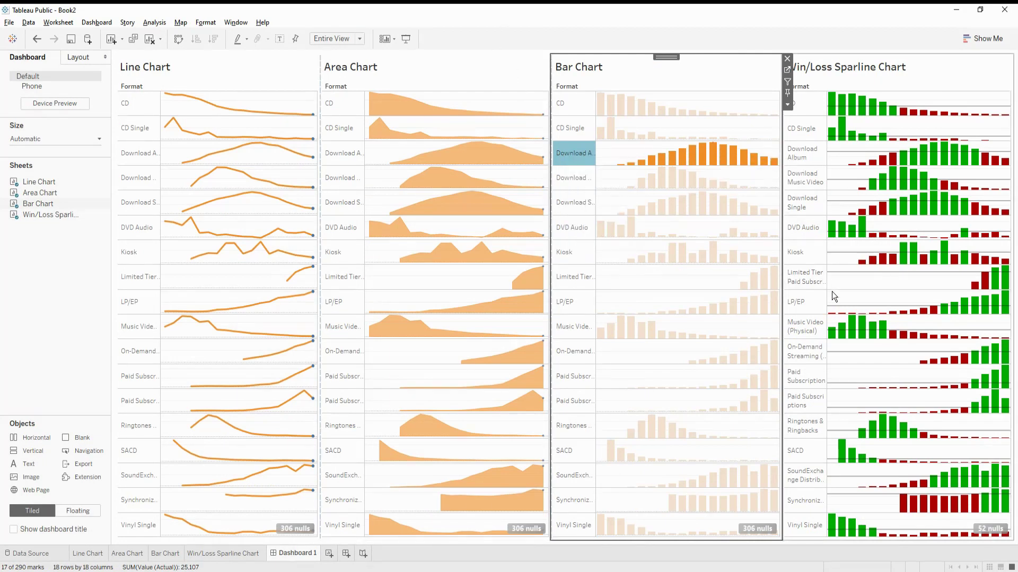
mouse_move(836, 312)
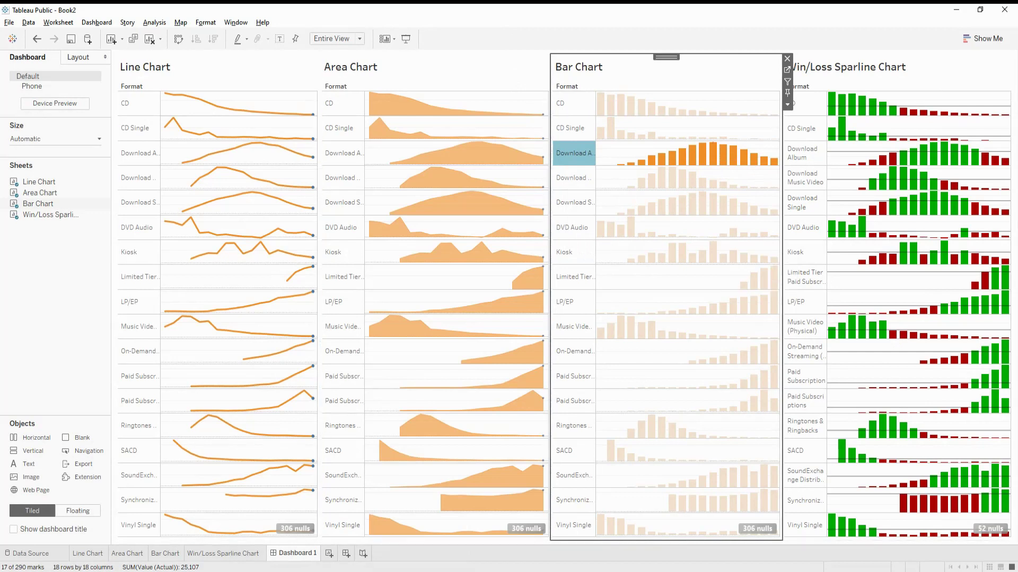
- Hide the Format headers on the Win/Loss, Bar and Area charts, then enter presentation mode
left_click(329, 153)
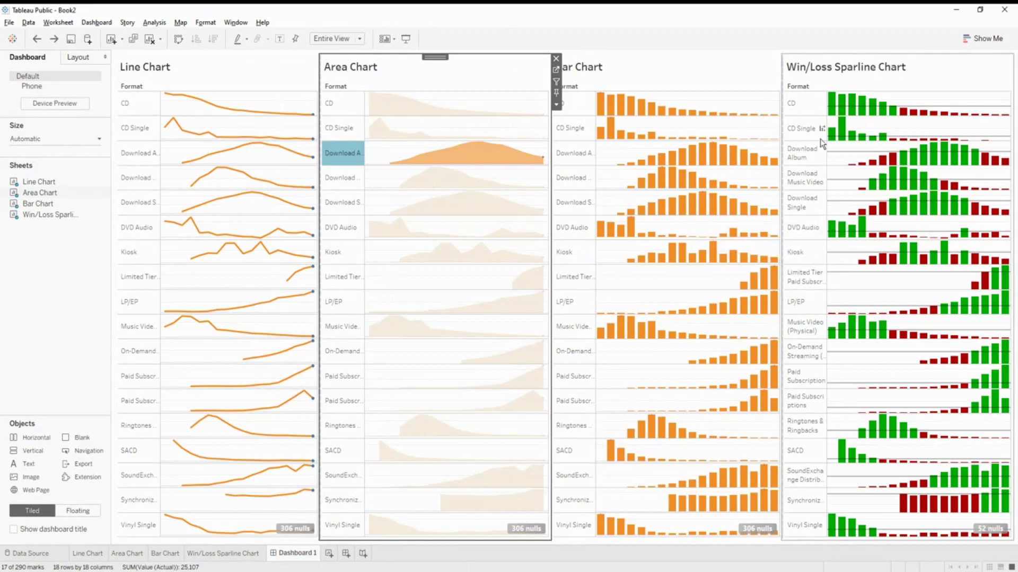
right_click(793, 108)
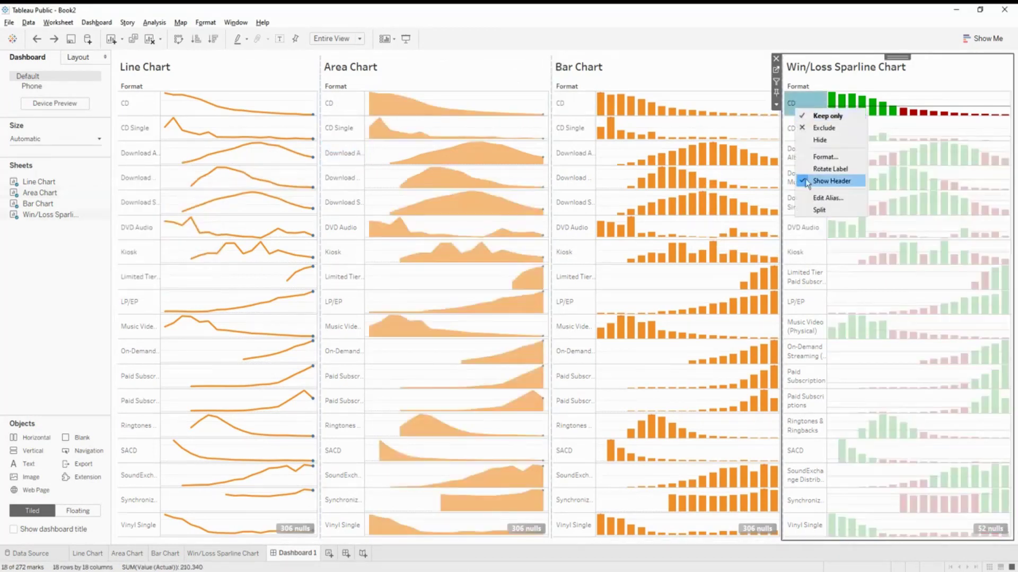
left_click(831, 181)
right_click(588, 111)
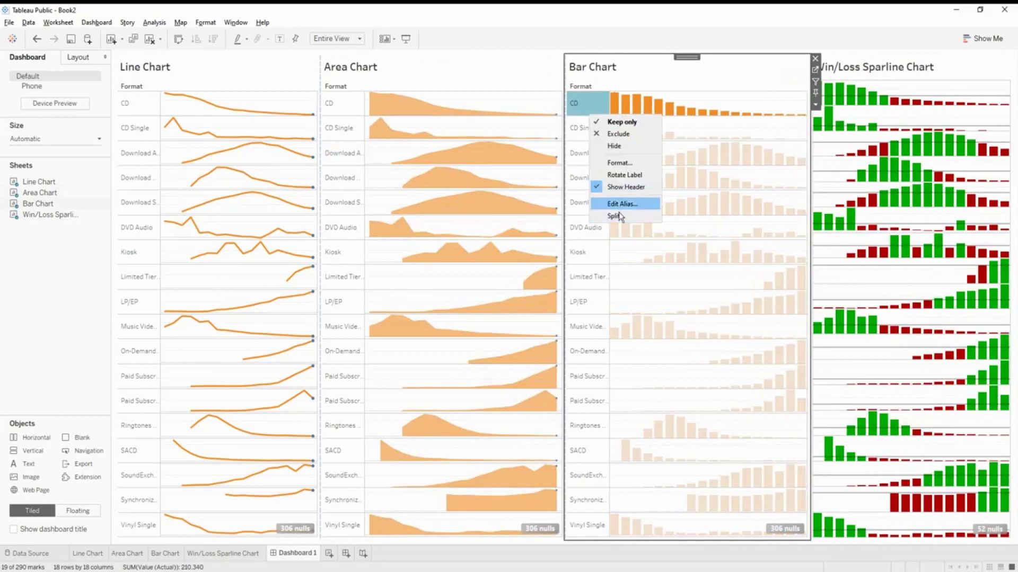
left_click(627, 182)
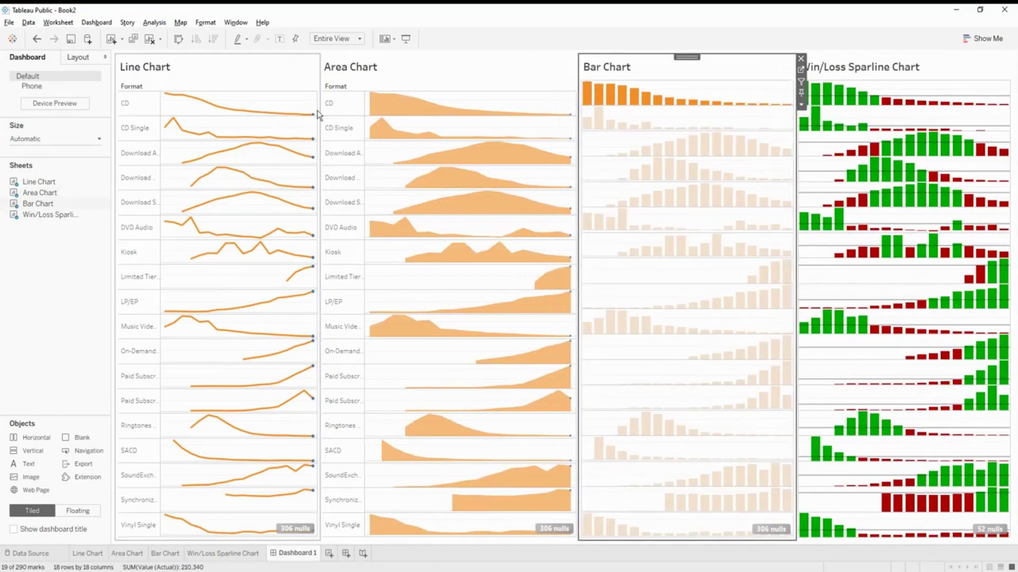
right_click(346, 101)
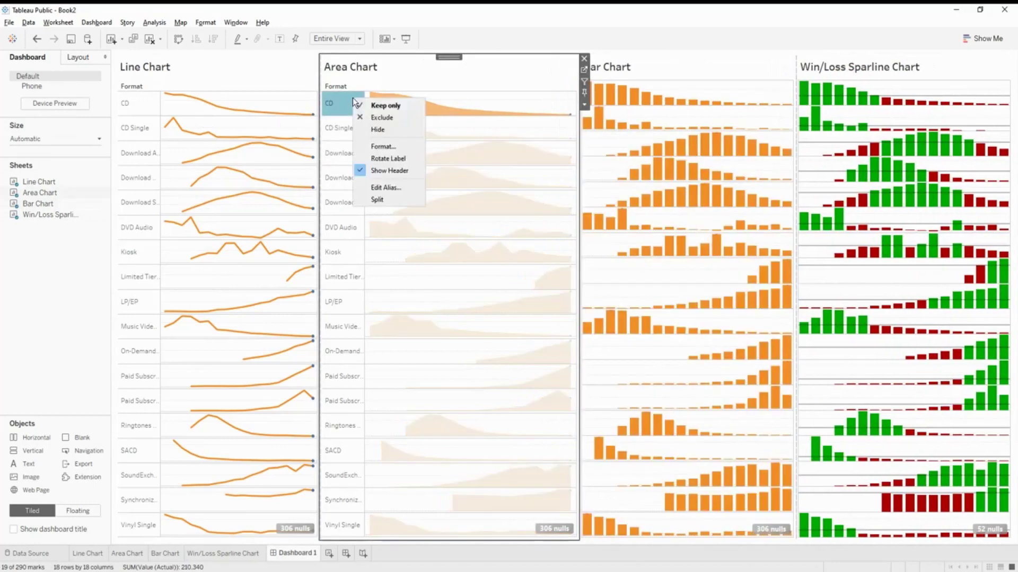
left_click(390, 170)
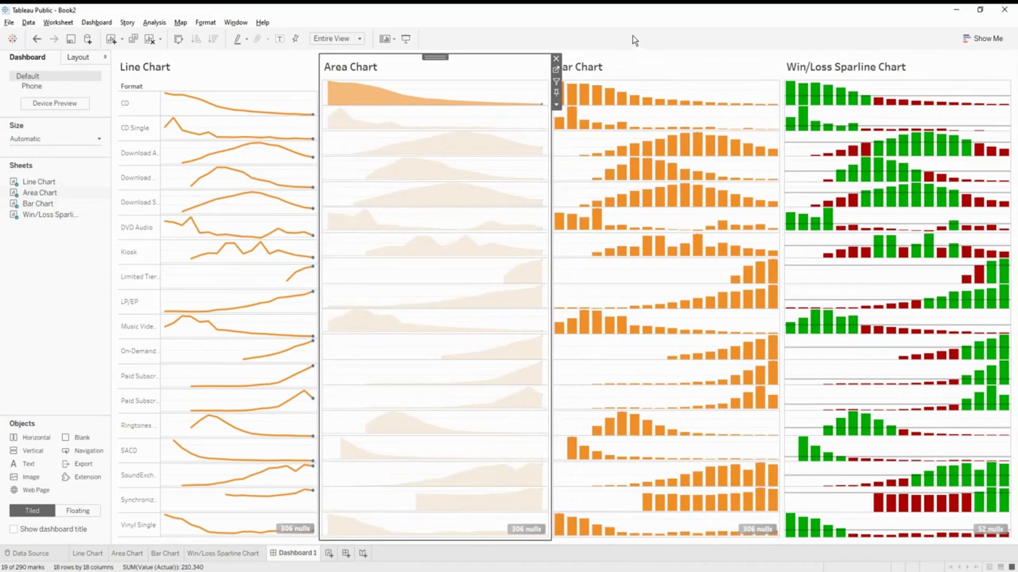
left_click(20, 355)
left_click(406, 39)
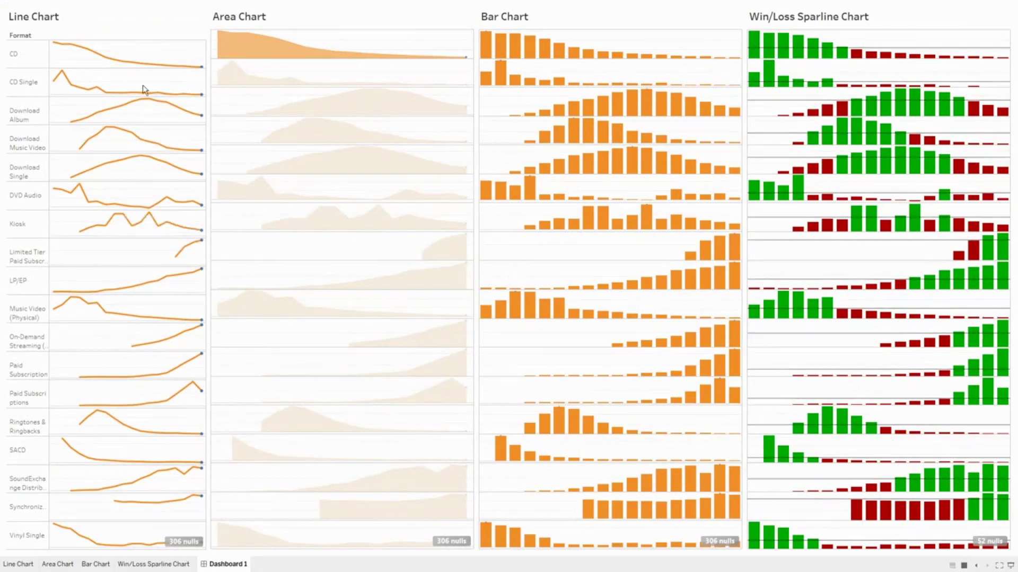
- Highlight the Download Music Video area and inspect Win/Loss tooltips, like CD 2016 at 2,433
left_click(408, 139)
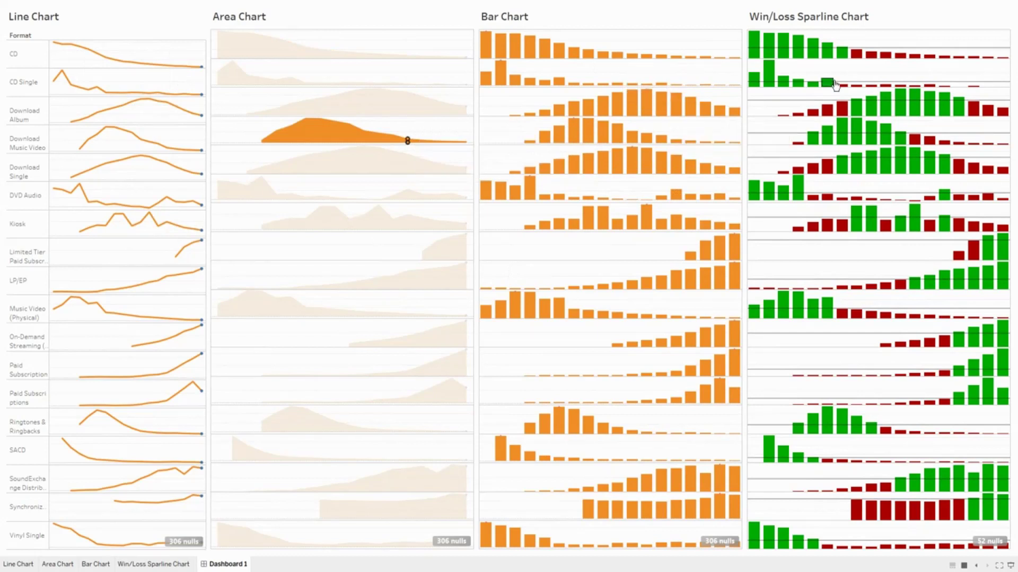
mouse_move(910, 62)
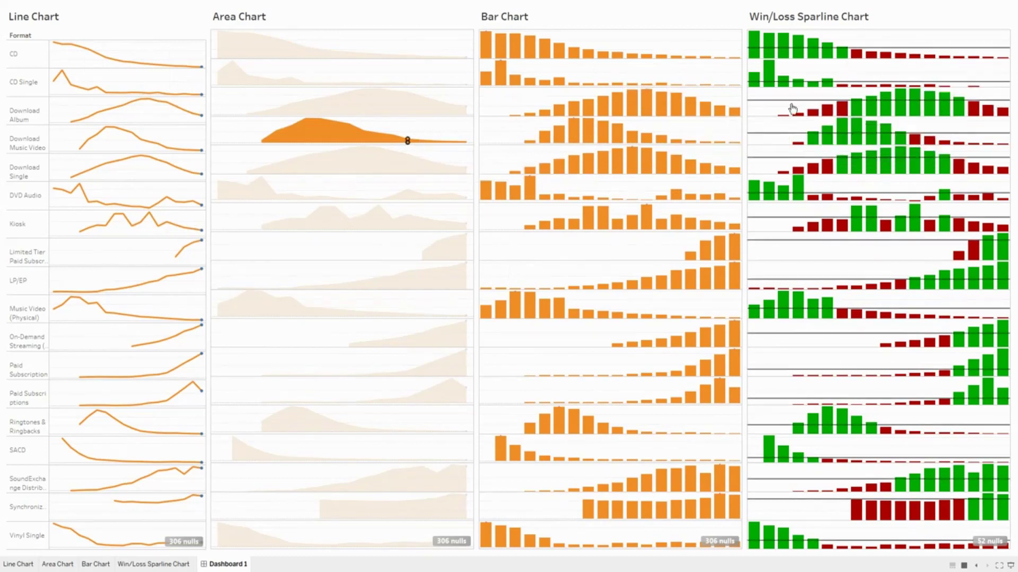
mouse_move(923, 172)
mouse_move(891, 127)
mouse_move(956, 62)
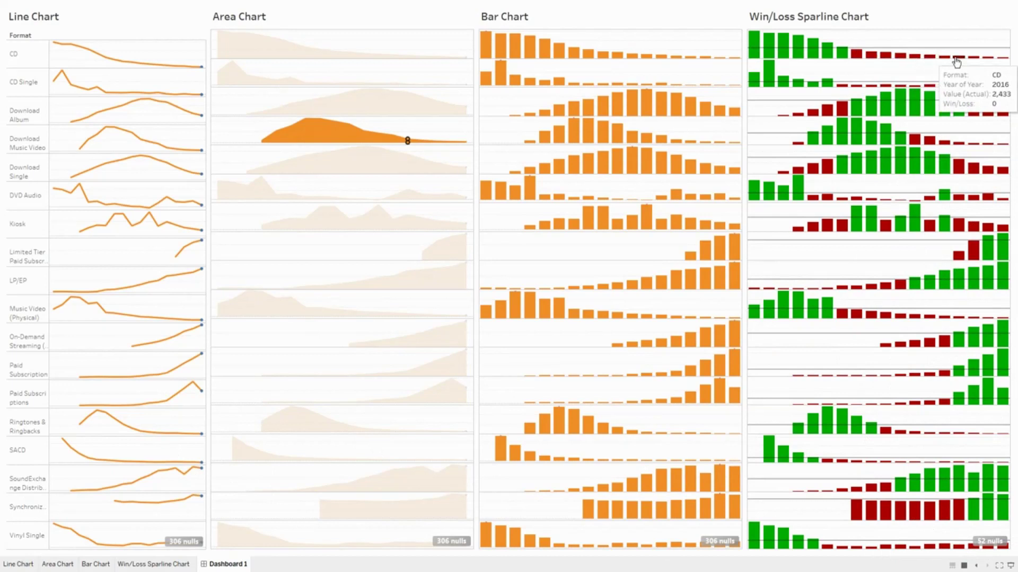